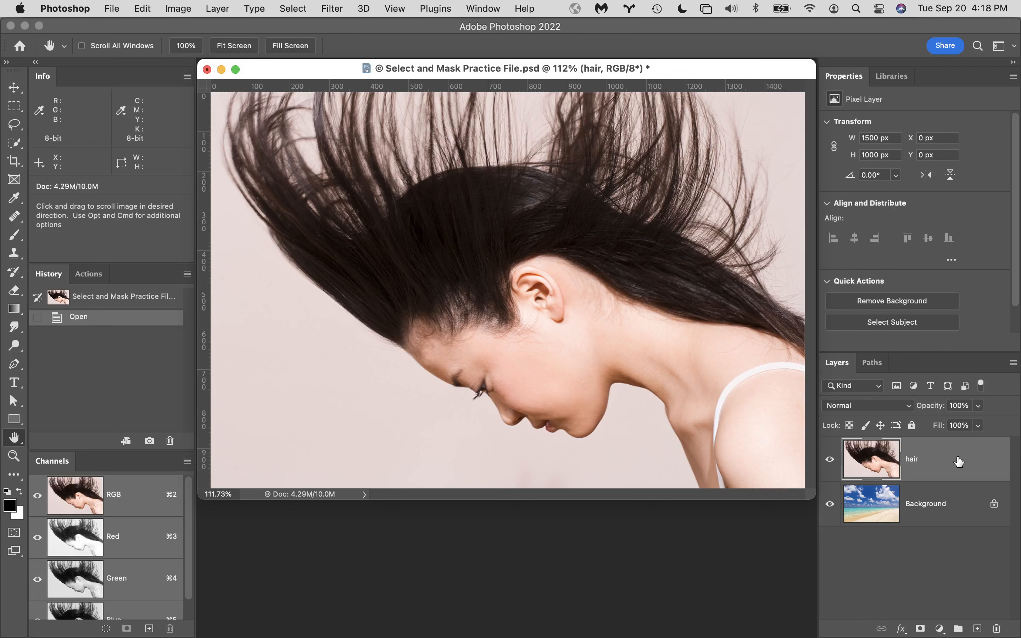
- Open the hair layer in Select and Mask with the Onion Skin view, keeping the document window clear of the settings
{"action": "left_click", "coordinate": [292, 7]}
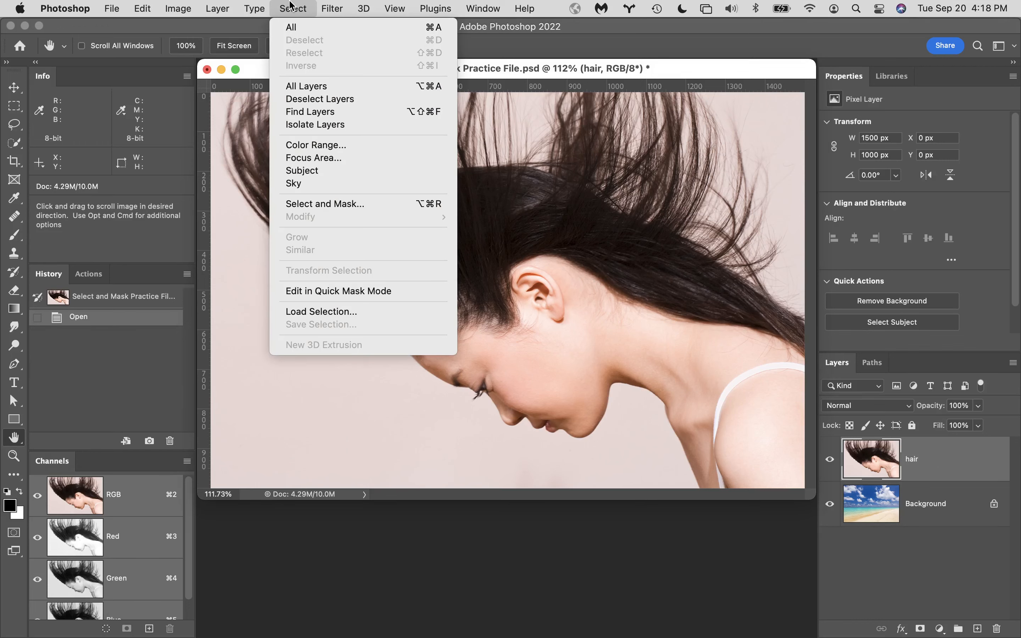
{"action": "left_click", "coordinate": [343, 203]}
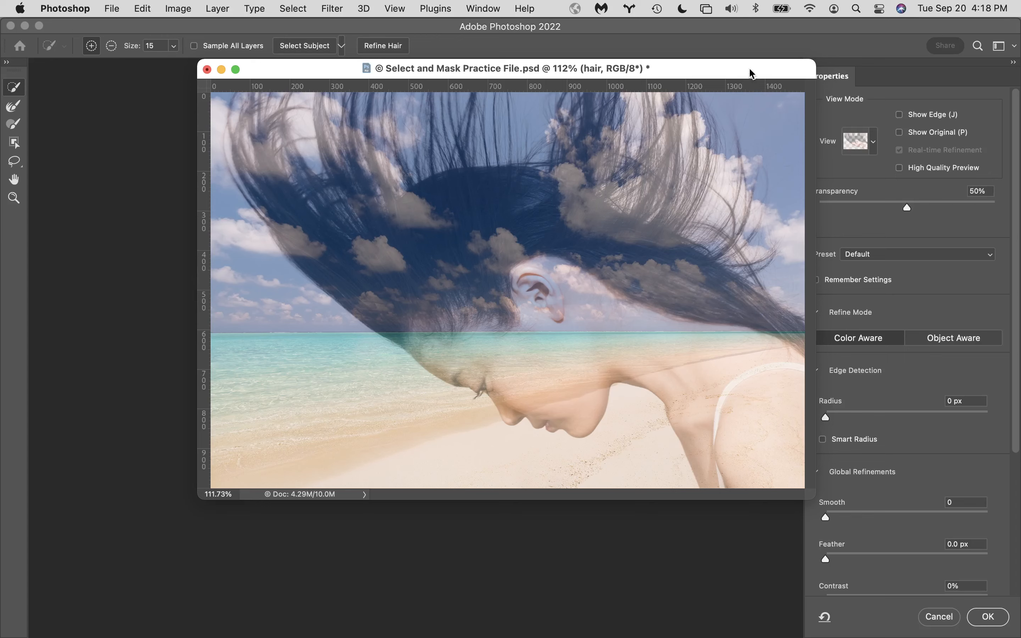
{"action": "left_click_drag", "start_coordinate": [748, 67], "coordinate": [657, 92]}
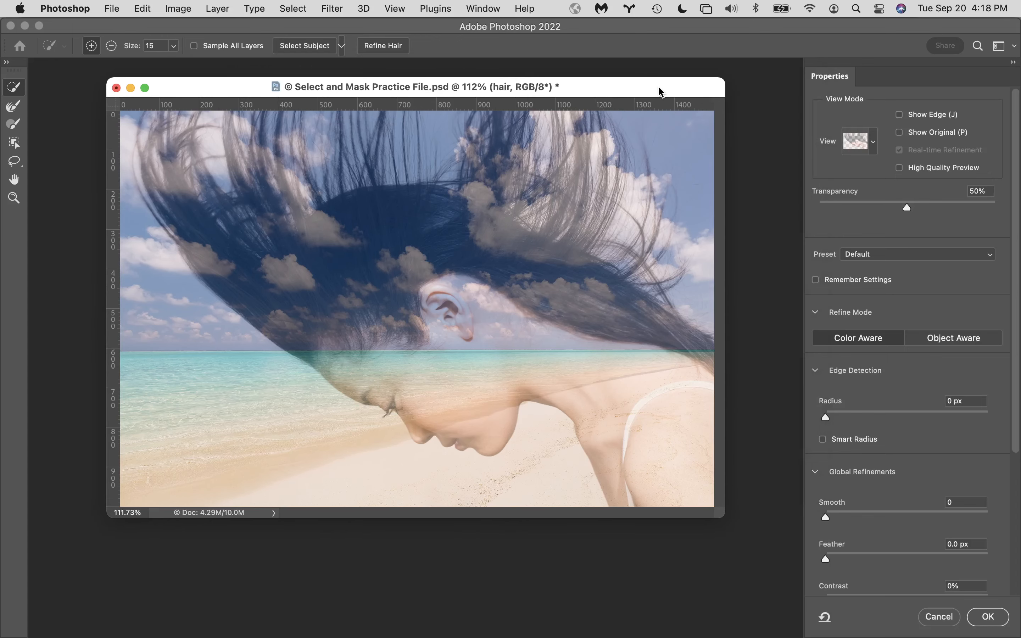
{"action": "left_click", "coordinate": [876, 145]}
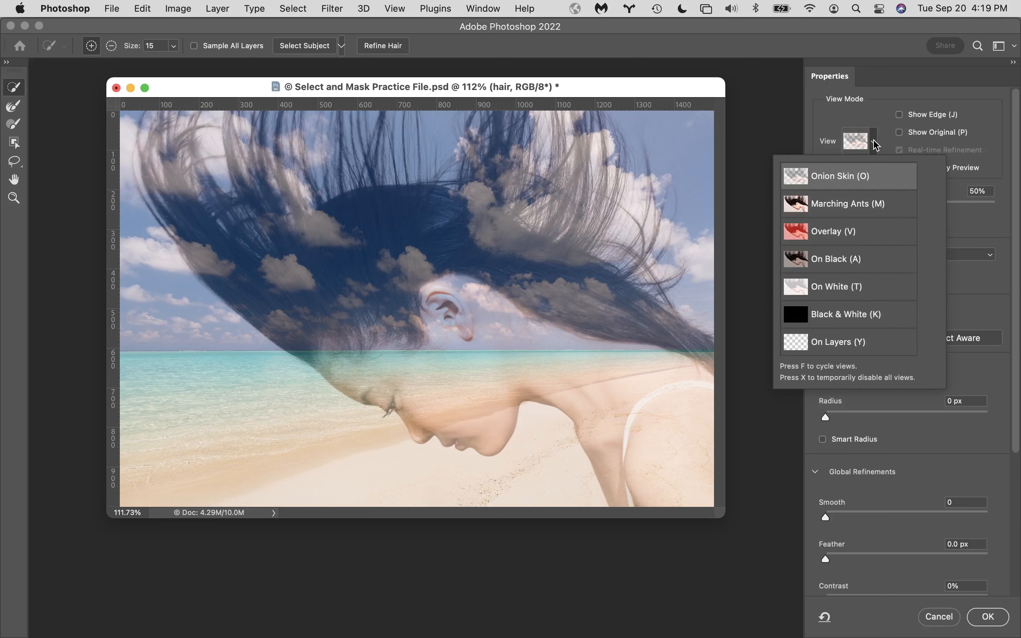
{"action": "left_click", "coordinate": [877, 179]}
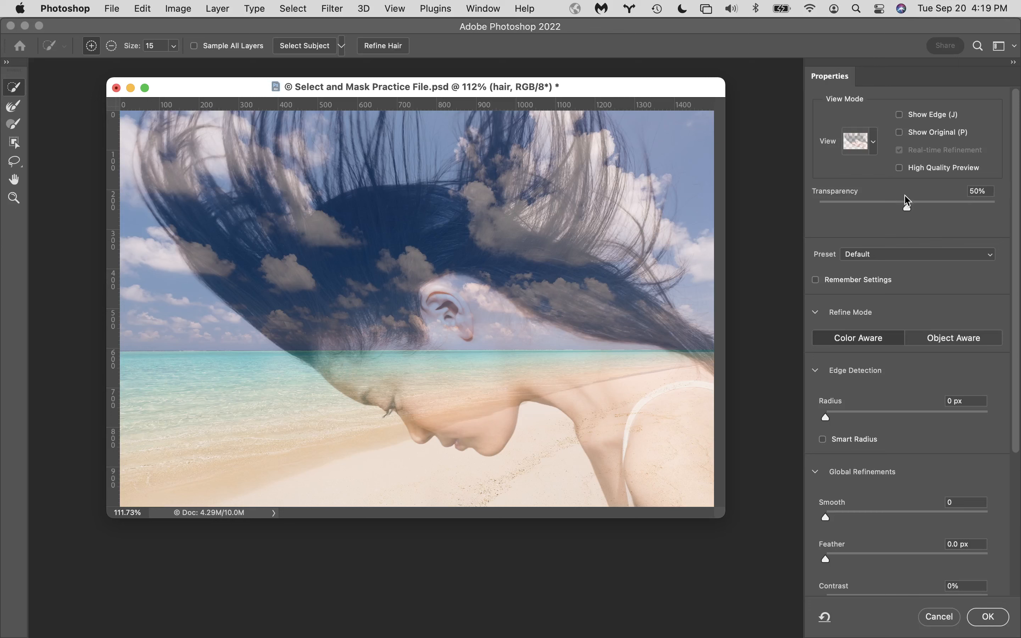
- Preview the Onion Skin transparency at 100% and 0%, and set it back to 50%
{"action": "left_click_drag", "start_coordinate": [906, 206], "coordinate": [1019, 211]}
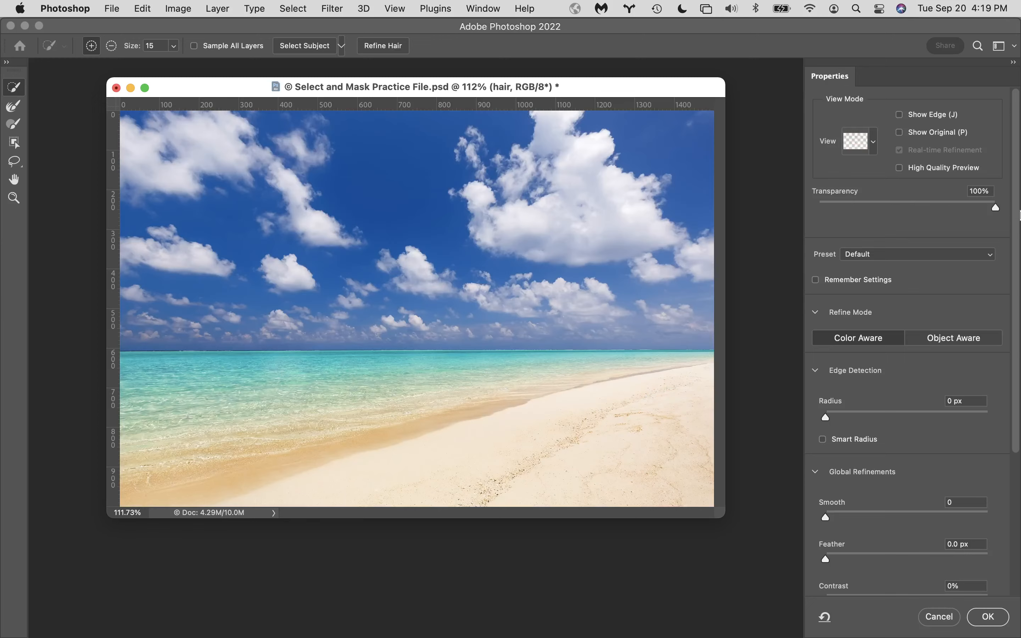
{"action": "left_click_drag", "start_coordinate": [1019, 215], "coordinate": [724, 184]}
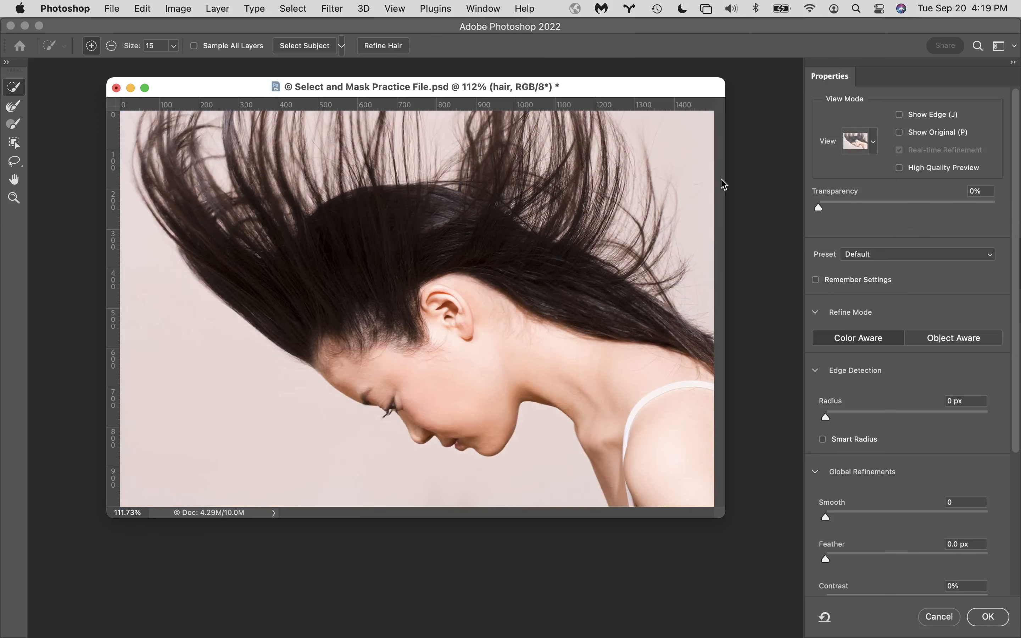
{"action": "left_click_drag", "start_coordinate": [724, 184], "coordinate": [908, 215]}
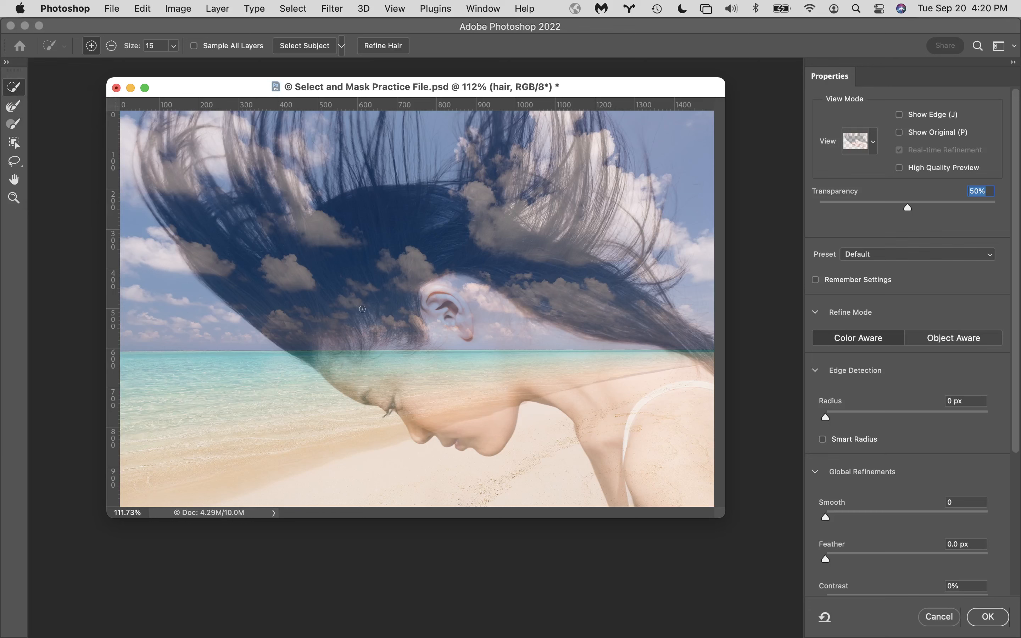
- Paint a quick selection over the woman's hair, ear, face, neck and shoulder with a brush size of 100
{"action": "key", "text": "bracketright"}
{"action": "key", "text": "bracketright"}
{"action": "key", "text": "bracketright"}
{"action": "key", "text": "bracketright"}
{"action": "key", "text": "bracketright"}
{"action": "key", "text": "bracketright"}
{"action": "key", "text": "bracketright"}
{"action": "key", "text": "bracketright"}
{"action": "key", "text": "bracketright"}
{"action": "key", "text": "bracketright"}
{"action": "key", "text": "bracketleft"}
{"action": "key", "text": "bracketleft"}
{"action": "left_click_drag", "start_coordinate": [336, 265], "coordinate": [358, 270]}
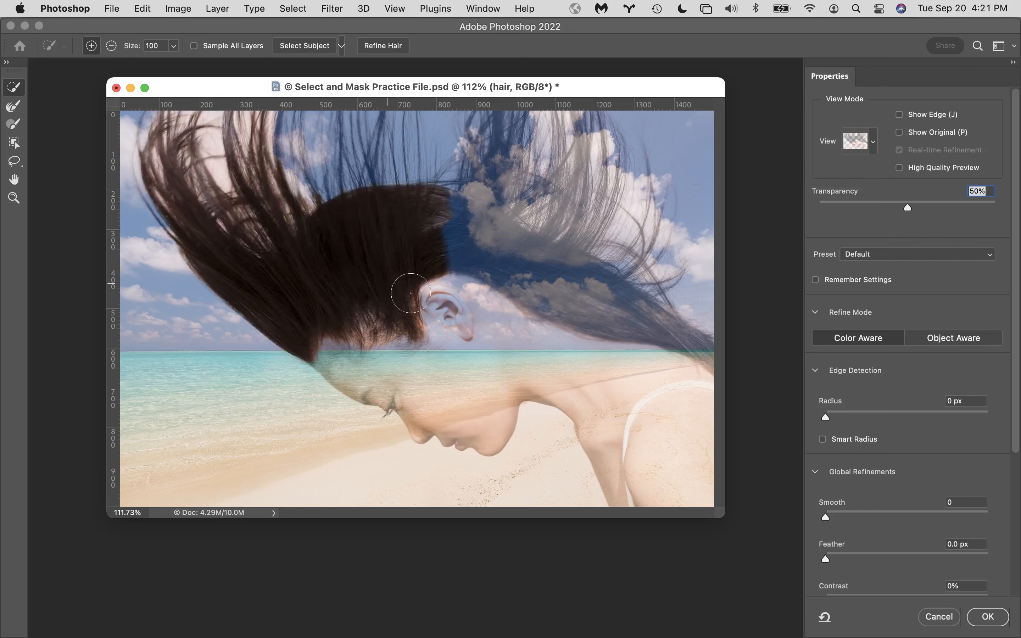
{"action": "left_click_drag", "start_coordinate": [423, 300], "coordinate": [468, 319]}
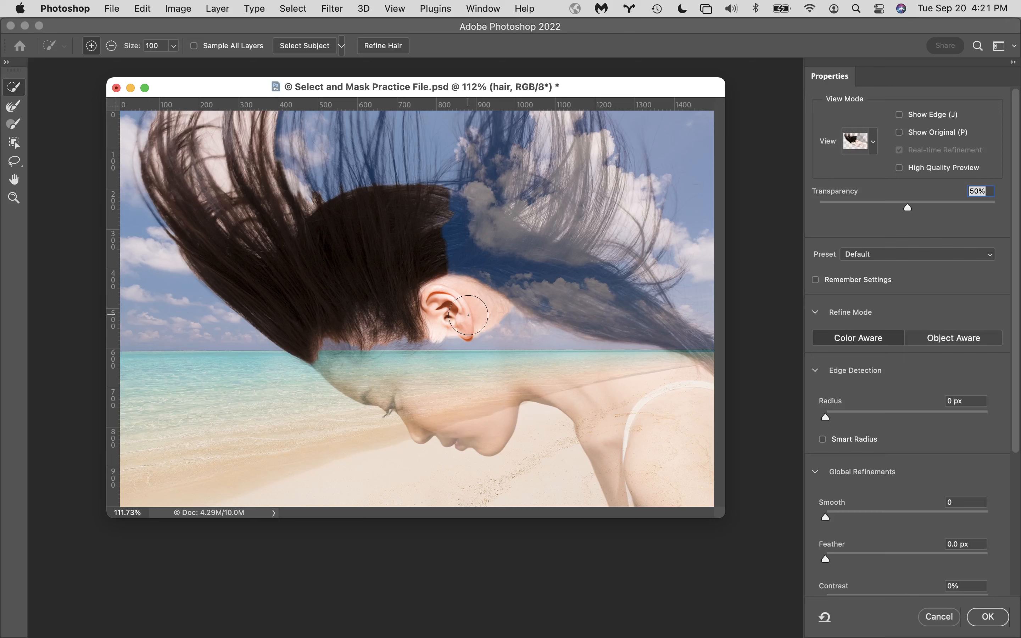
{"action": "left_click_drag", "start_coordinate": [468, 315], "coordinate": [560, 338]}
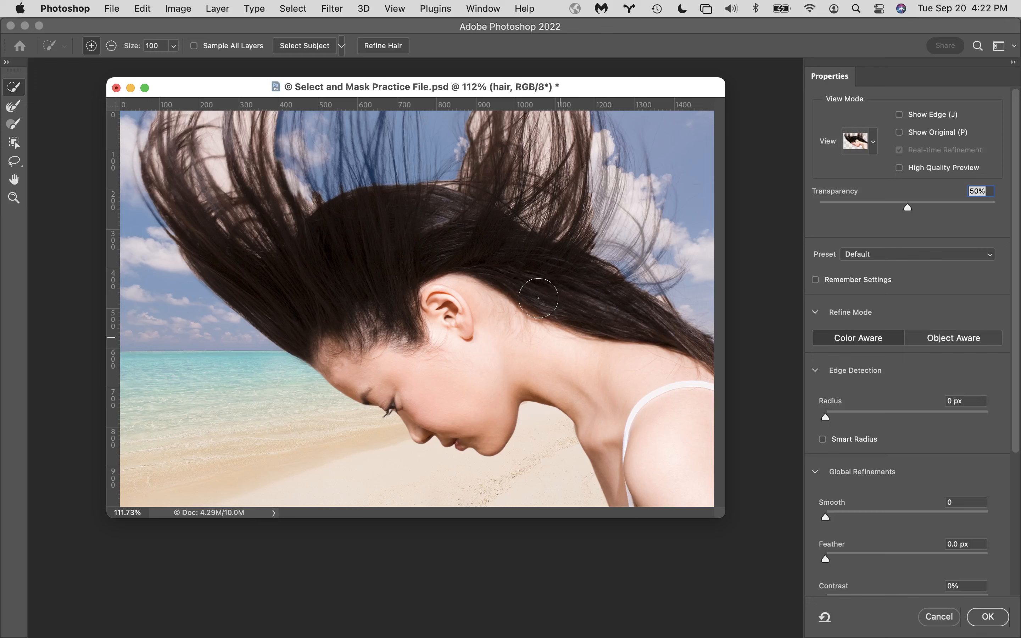
- Refine the flyaway hair strands along the whole upper edge with the Refine Edge Brush at size 175
{"action": "left_click", "coordinate": [13, 107]}
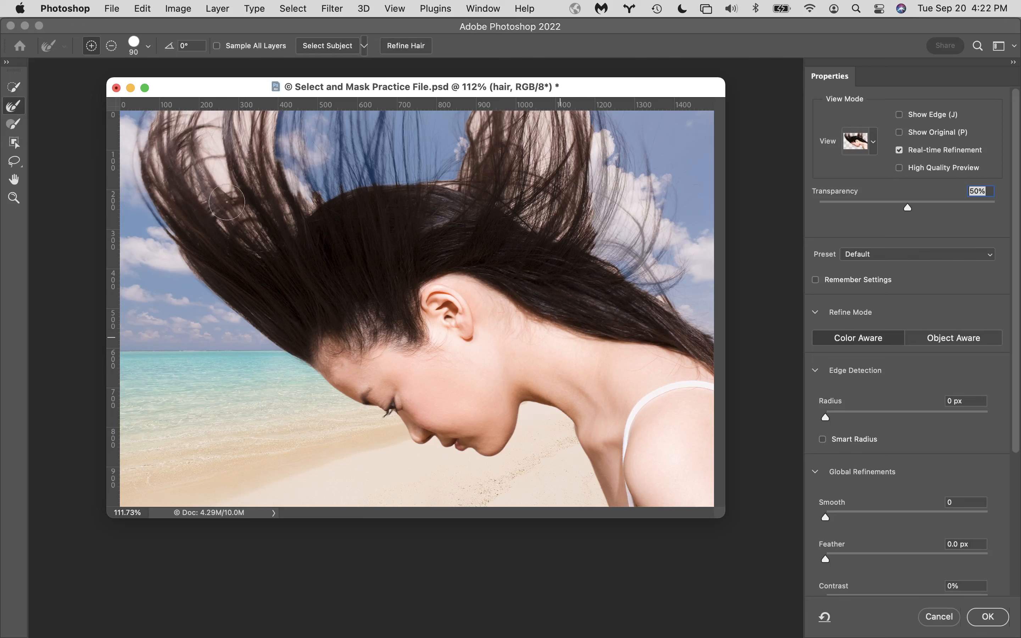
{"action": "key", "text": "bracketright"}
{"action": "key", "text": "bracketright"}
{"action": "key", "text": "bracketright"}
{"action": "key", "text": "bracketright"}
{"action": "left_click_drag", "start_coordinate": [337, 203], "coordinate": [332, 197]}
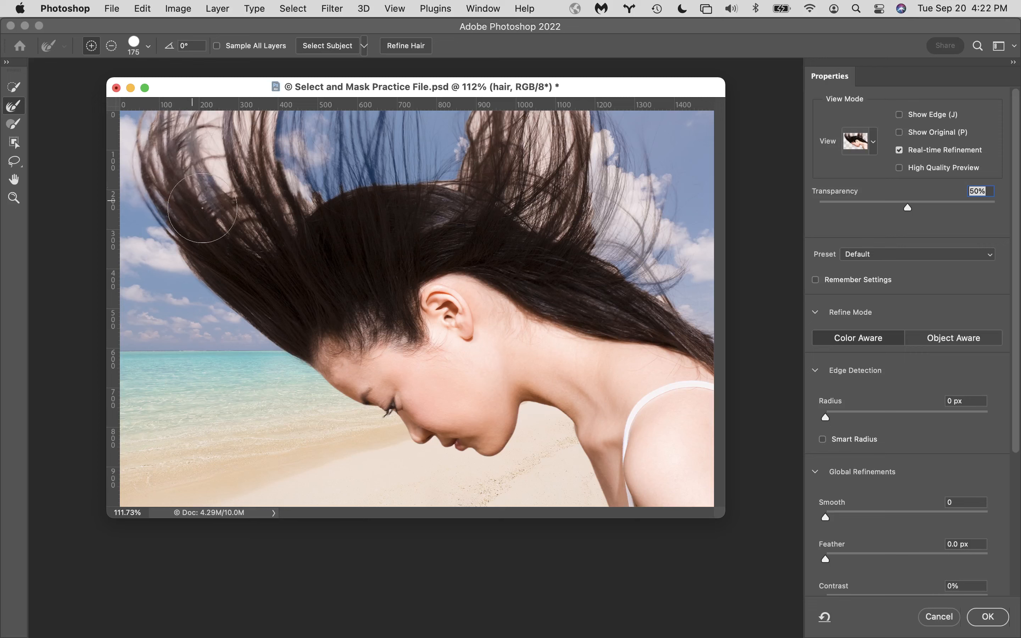
{"action": "mouse_move", "coordinate": [202, 207]}
{"action": "left_mouse_down"}
{"action": "mouse_move", "coordinate": [260, 235]}
{"action": "mouse_move", "coordinate": [211, 152]}
{"action": "mouse_move", "coordinate": [215, 123]}
{"action": "mouse_move", "coordinate": [239, 120]}
{"action": "mouse_move", "coordinate": [286, 197]}
{"action": "left_mouse_up"}
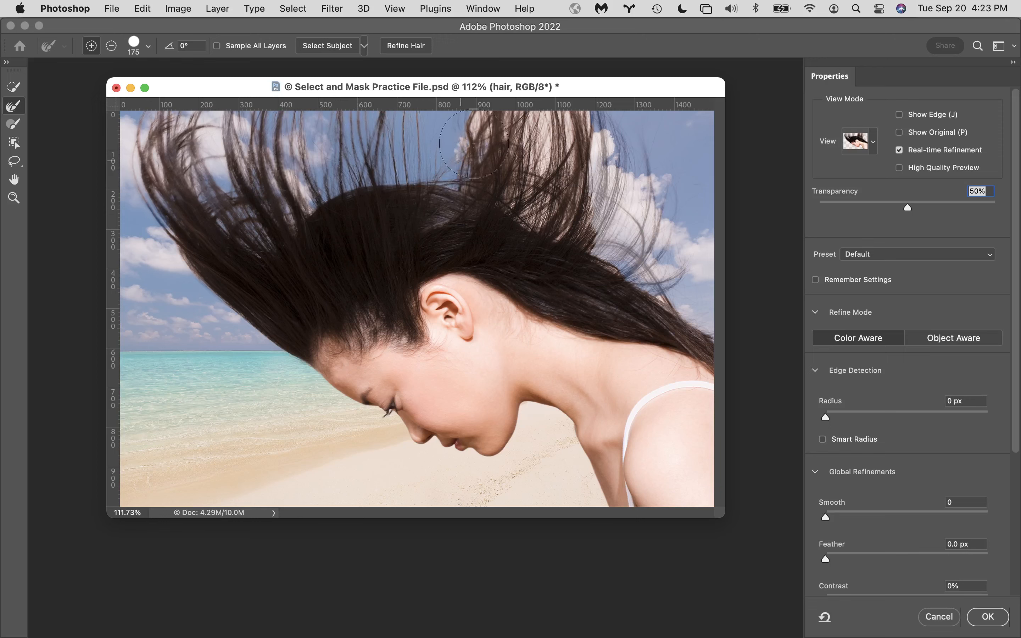
{"action": "mouse_move", "coordinate": [577, 120]}
{"action": "left_mouse_down"}
{"action": "mouse_move", "coordinate": [590, 139]}
{"action": "mouse_move", "coordinate": [548, 202]}
{"action": "mouse_move", "coordinate": [532, 180]}
{"action": "left_mouse_up"}
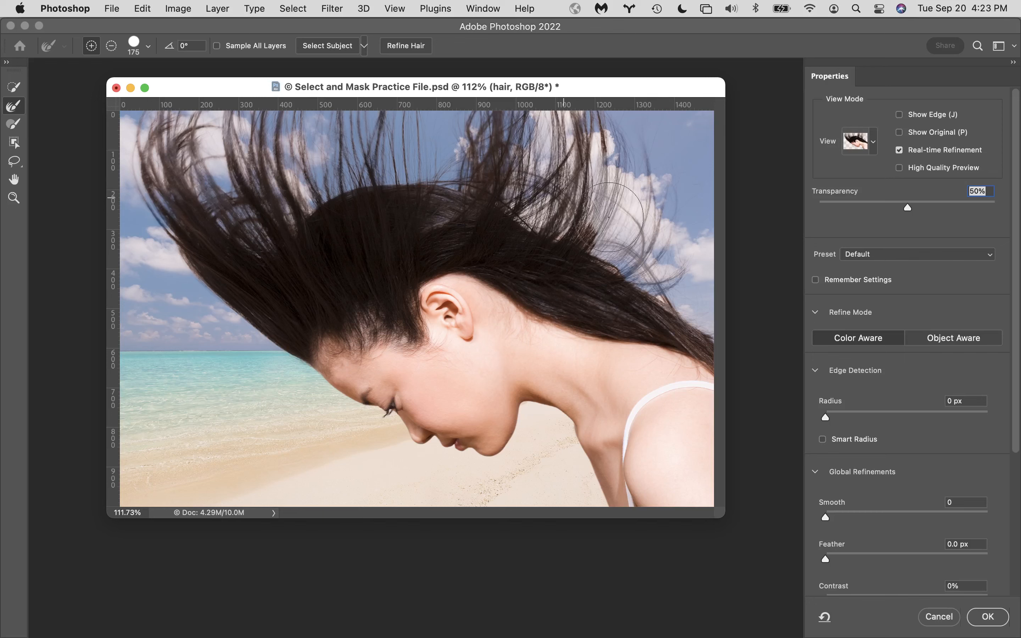
{"action": "left_click_drag", "start_coordinate": [600, 218], "coordinate": [650, 177]}
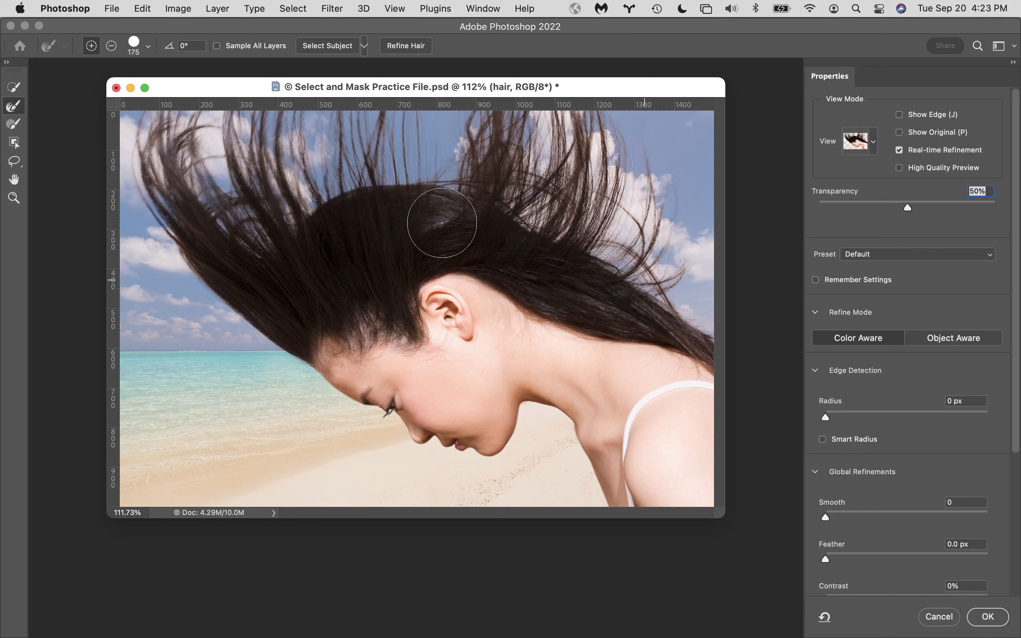
- Show the mask in Black & White view, magnified to 200% around the hair behind the neck
{"action": "left_click", "coordinate": [858, 141]}
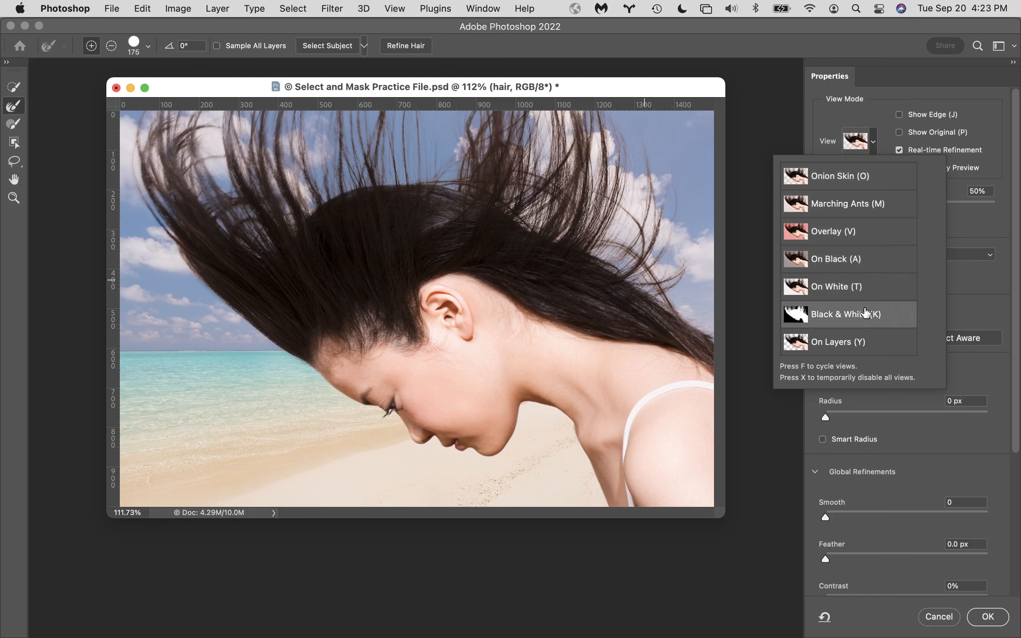
{"action": "left_click", "coordinate": [865, 311]}
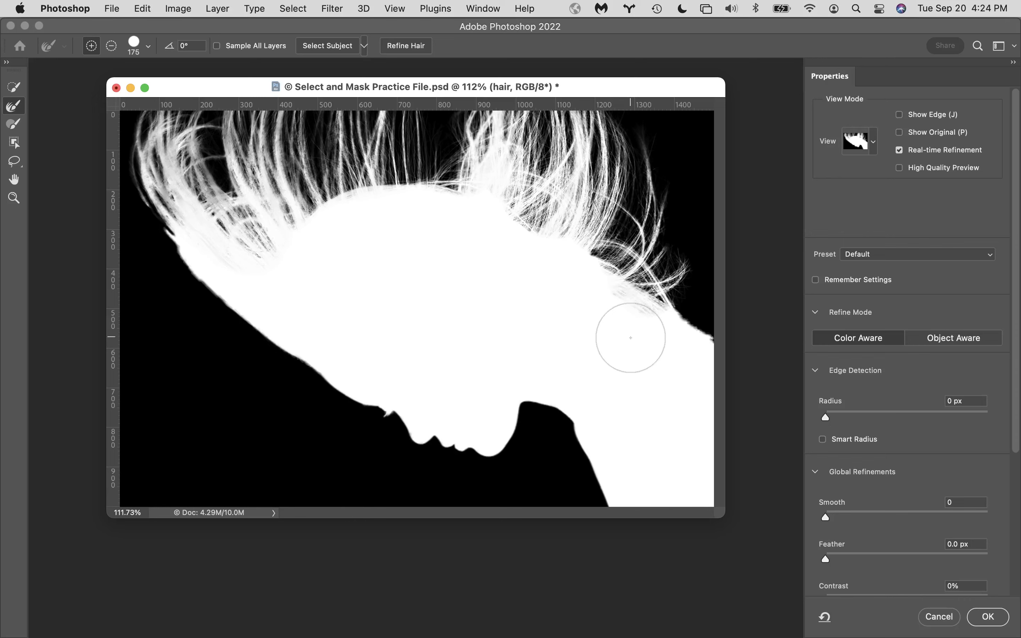
{"action": "key", "text": "space"}
{"action": "left_click", "coordinate": [649, 335], "text": "super"}
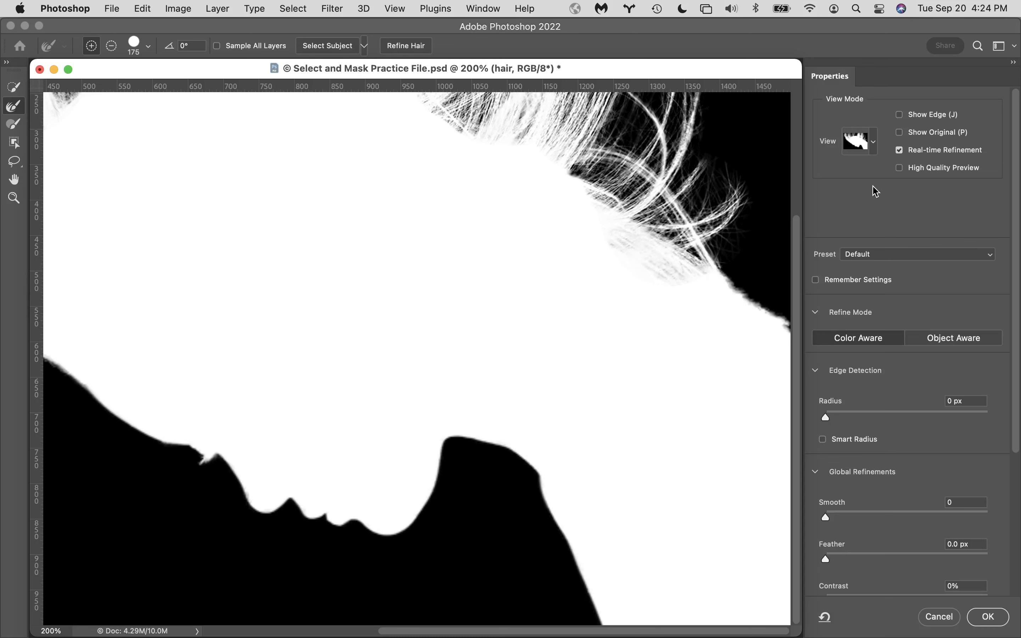
- Compare the partly transparent hair area with the Onion Skin view, and return to Black & White
{"action": "left_click", "coordinate": [878, 144]}
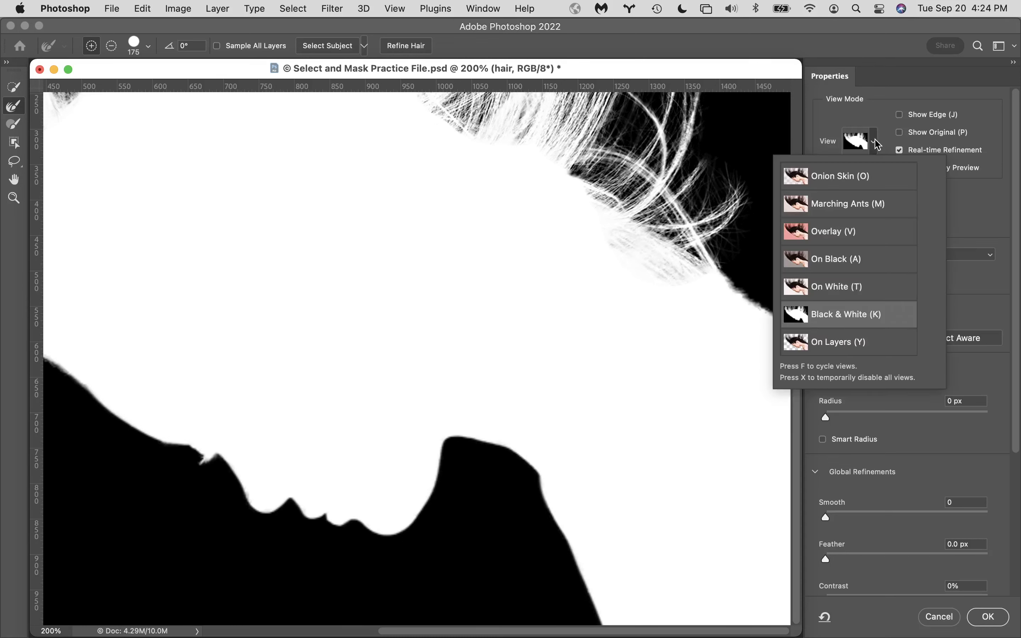
{"action": "left_click", "coordinate": [869, 177]}
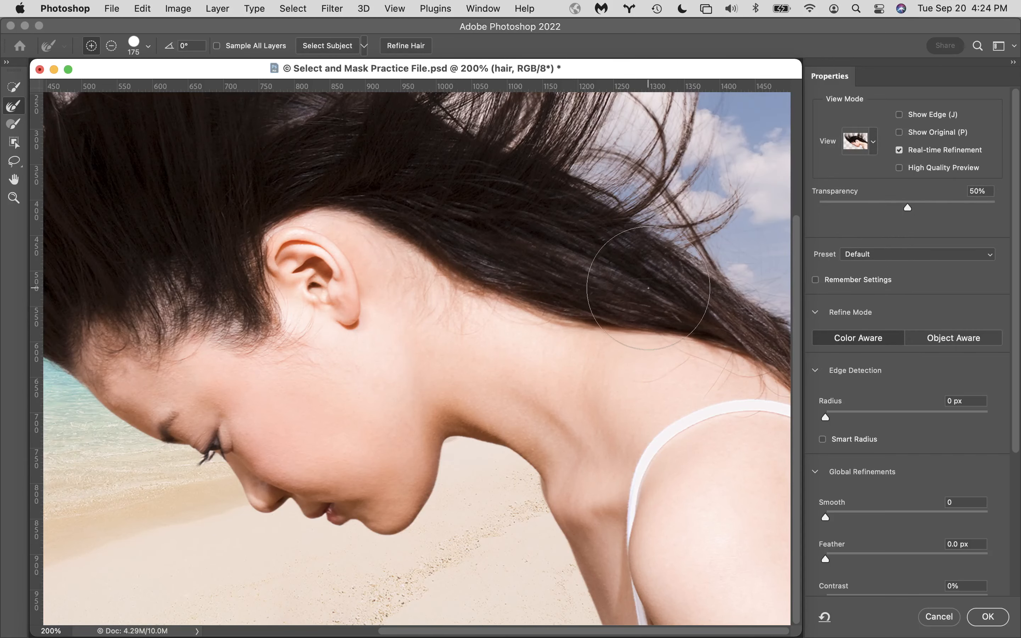
{"action": "left_click", "coordinate": [877, 144]}
{"action": "left_click", "coordinate": [865, 315]}
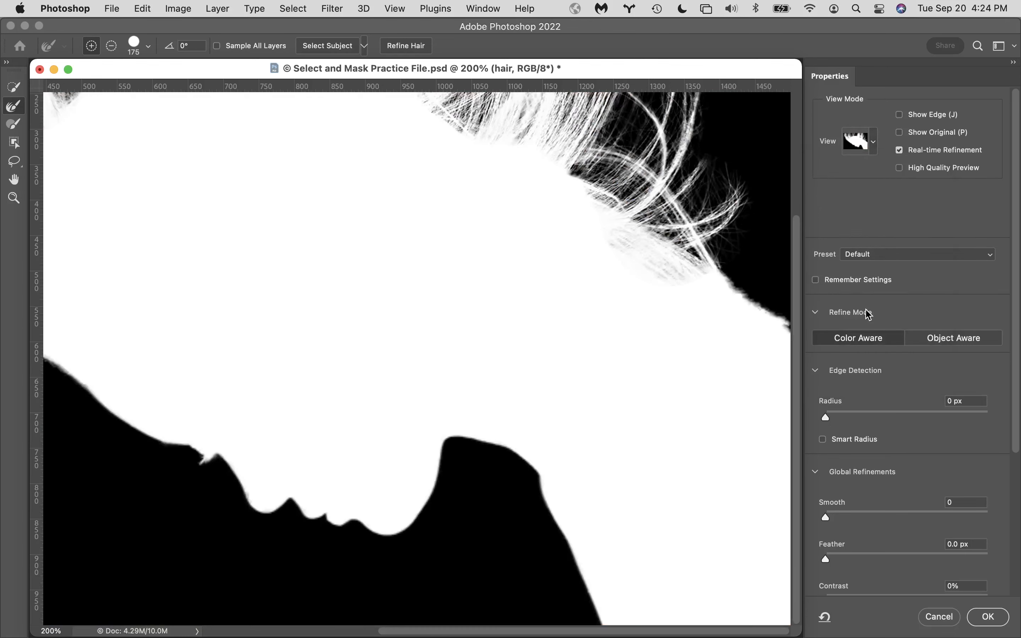
- Paint the gray patch in the hair mask solid white with the size 45 Brush, and undo a trial subtraction stroke
{"action": "left_click", "coordinate": [15, 128]}
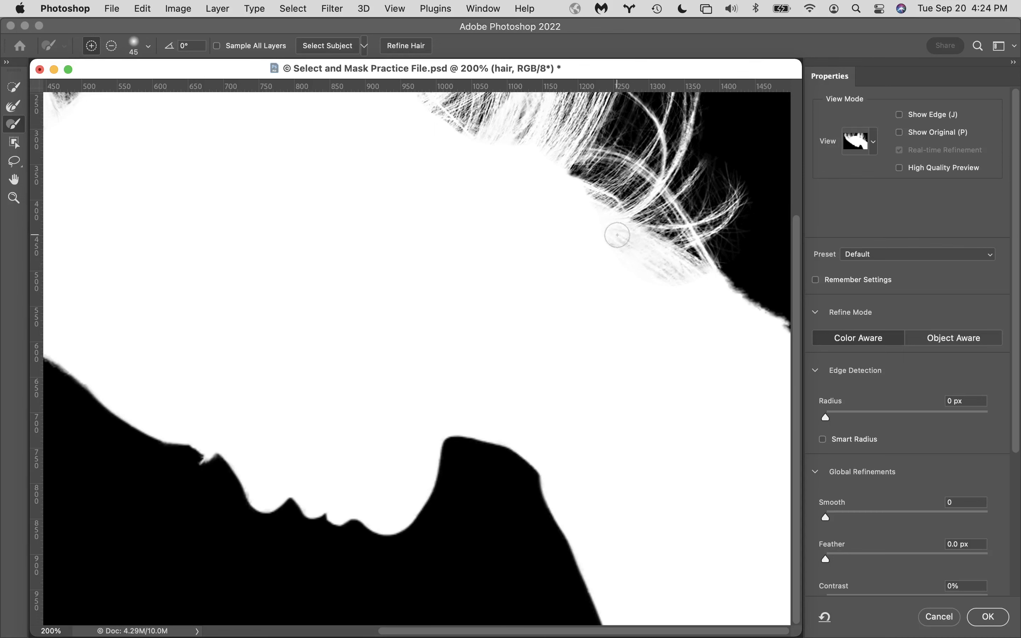
{"action": "mouse_move", "coordinate": [617, 235]}
{"action": "left_mouse_down"}
{"action": "mouse_move", "coordinate": [702, 281]}
{"action": "mouse_move", "coordinate": [581, 245]}
{"action": "mouse_move", "coordinate": [619, 265]}
{"action": "mouse_move", "coordinate": [639, 293]}
{"action": "left_mouse_up"}
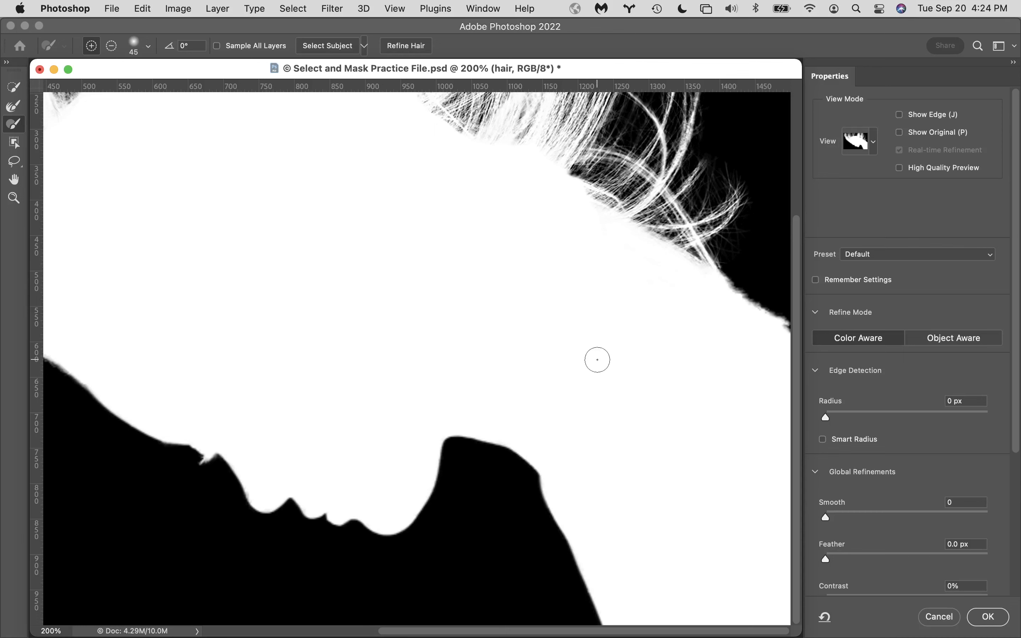
{"action": "mouse_move", "coordinate": [590, 353]}
{"action": "left_mouse_down"}
{"action": "mouse_move", "coordinate": [654, 409]}
{"action": "mouse_move", "coordinate": [601, 375]}
{"action": "left_mouse_up"}
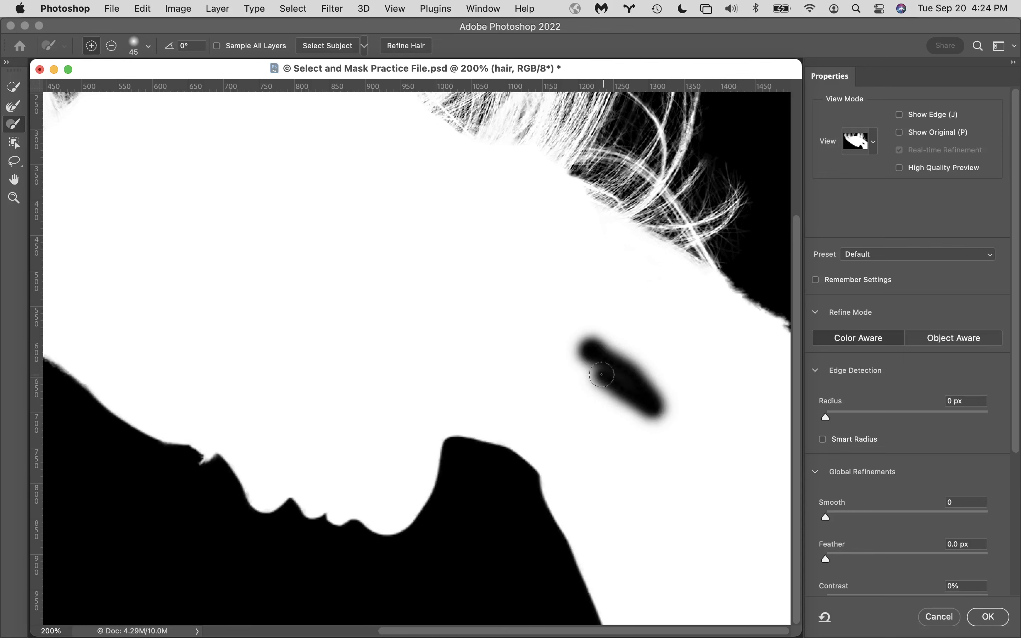
{"action": "key", "text": "super+z"}
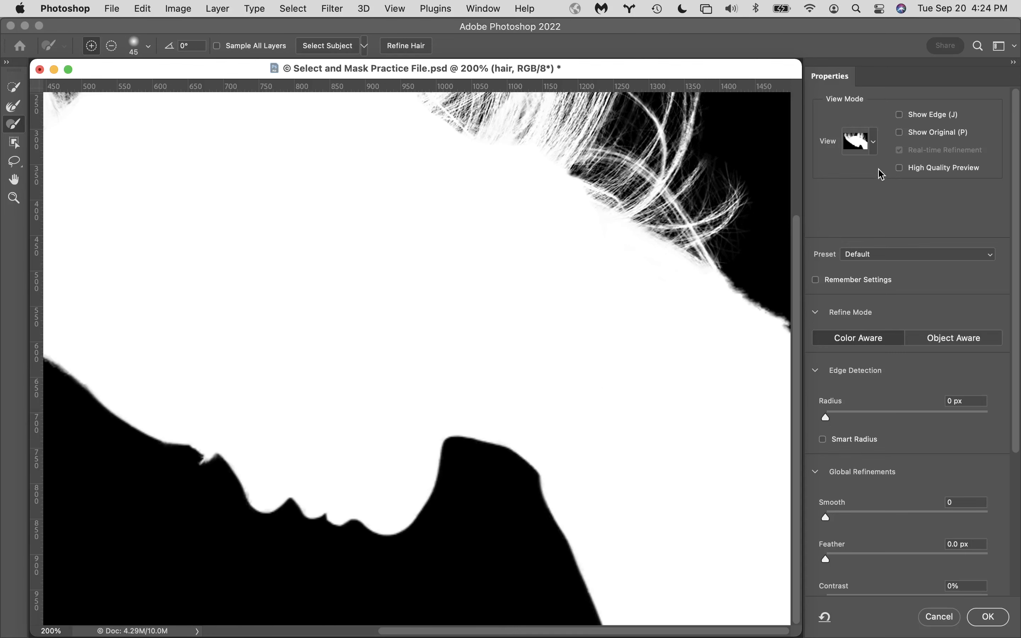
- Switch the view back to Onion Skin and fit the whole image on screen
{"action": "left_click", "coordinate": [875, 143]}
{"action": "left_click", "coordinate": [857, 175]}
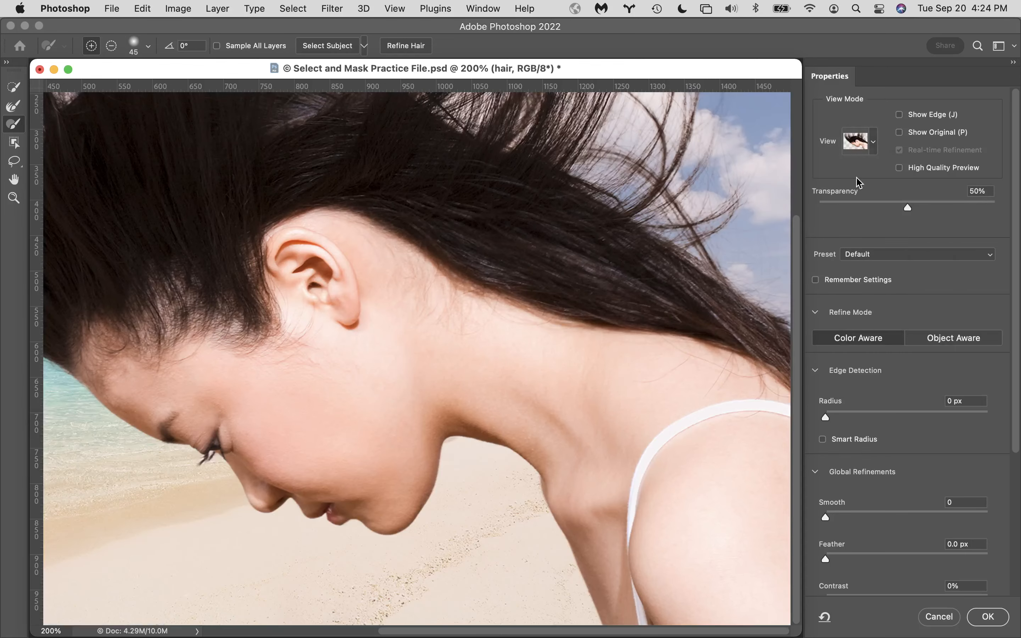
{"action": "double_click", "coordinate": [14, 180]}
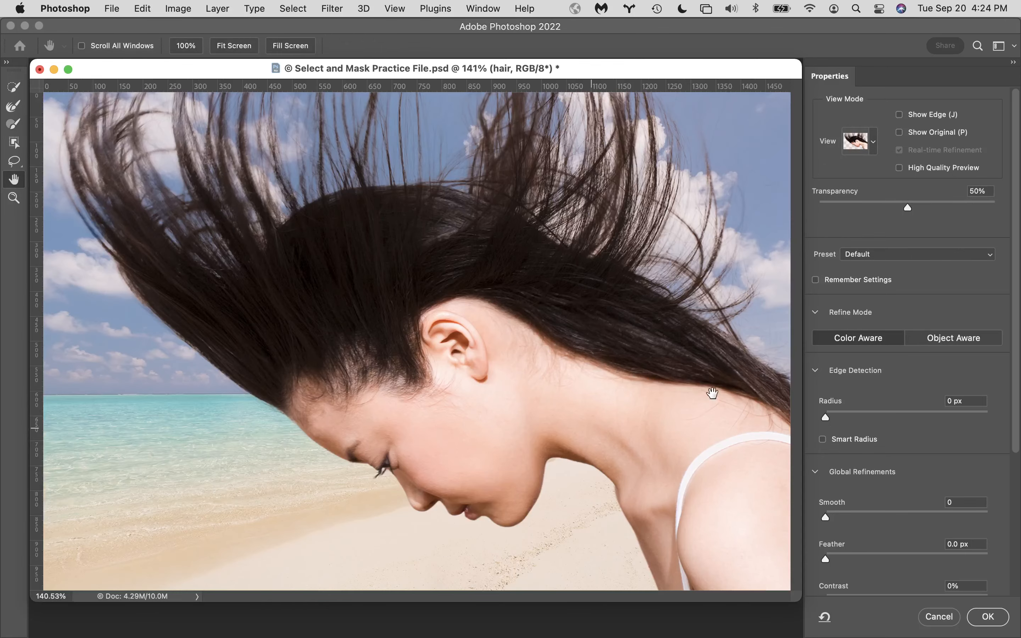
- Preview the cutout over the beach in On Layers view, and return to Onion Skin
{"action": "left_click", "coordinate": [858, 141]}
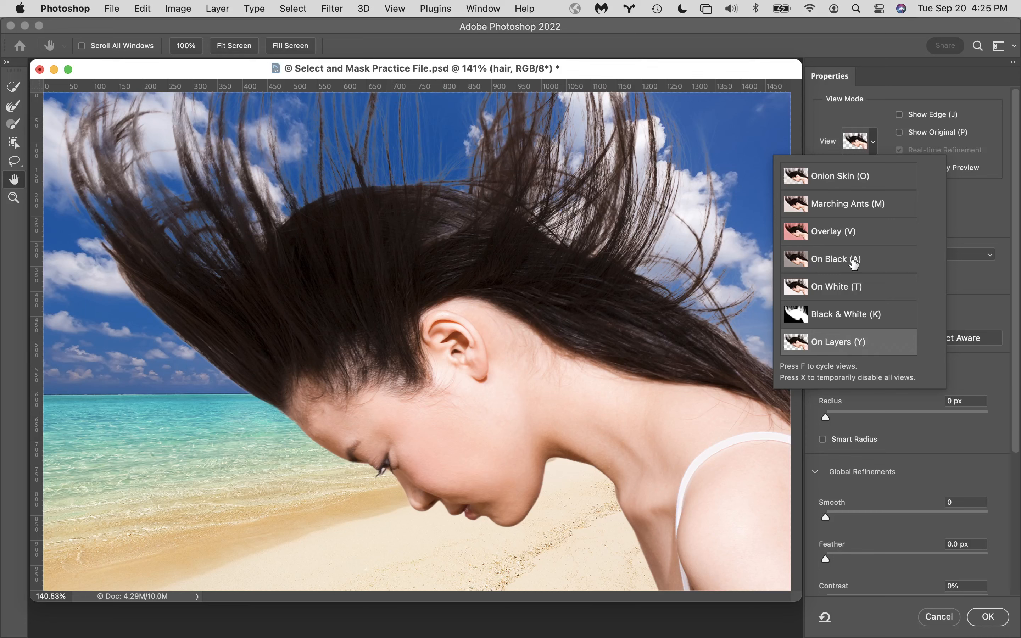
{"action": "left_click", "coordinate": [838, 175]}
{"action": "left_click", "coordinate": [872, 141]}
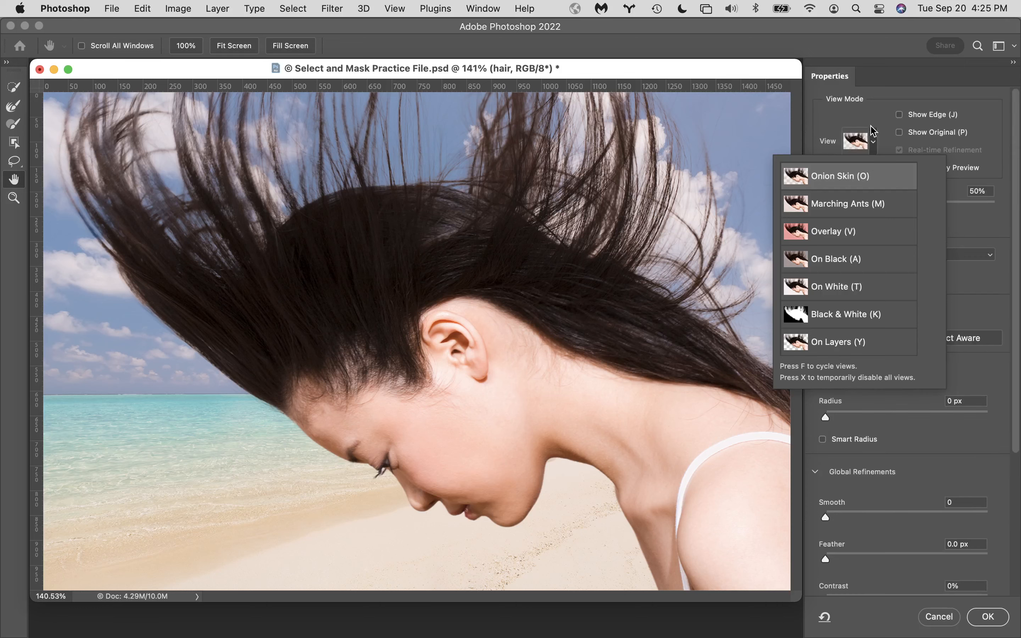
{"action": "left_click", "coordinate": [872, 140]}
- Set the Select and Mask output to Layer Mask
{"action": "scroll", "coordinate": [872, 311], "scroll_direction": "down", "scroll_amount": 4}
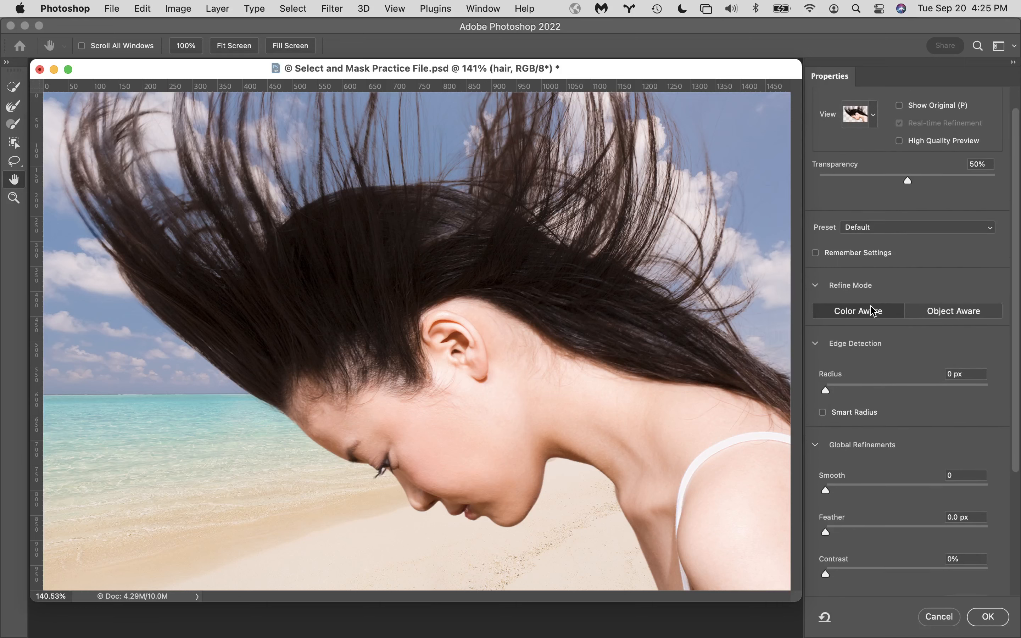
{"action": "scroll", "coordinate": [871, 306], "scroll_direction": "down", "scroll_amount": 1}
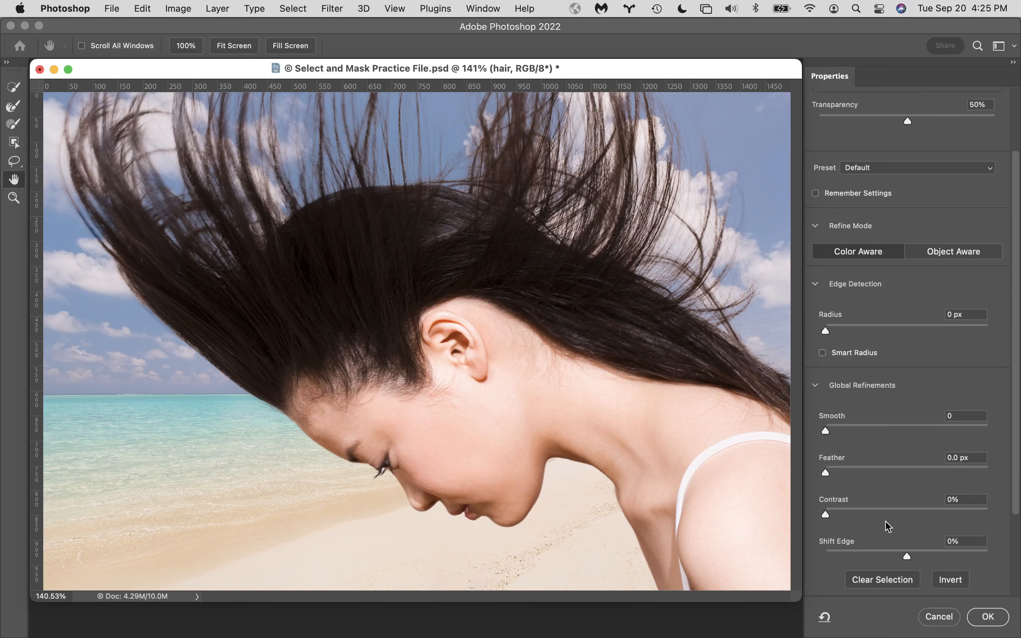
{"action": "scroll", "coordinate": [888, 527], "scroll_direction": "down", "scroll_amount": 3}
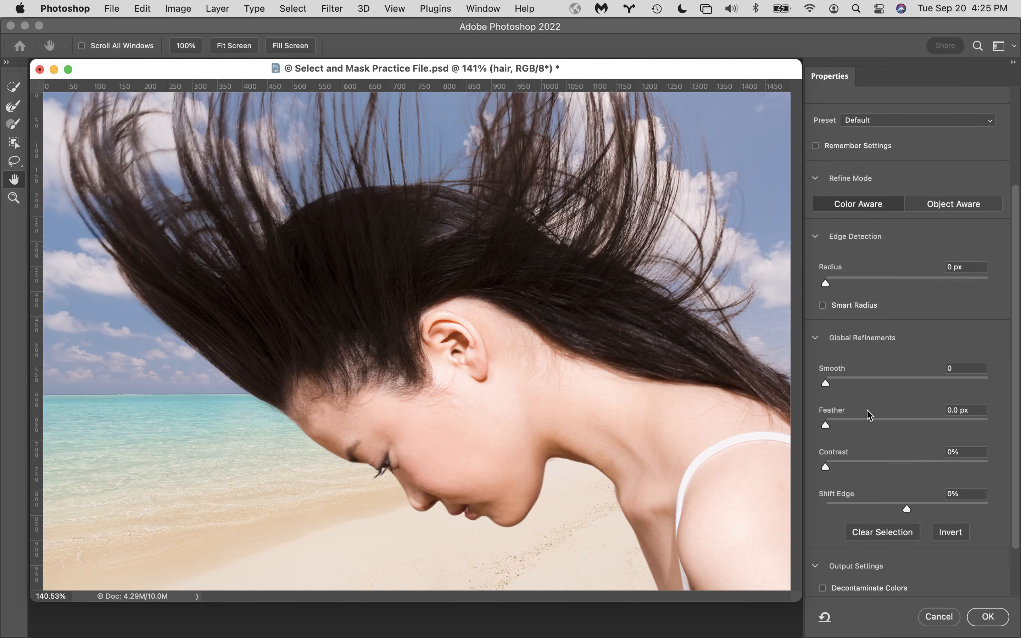
{"action": "scroll", "coordinate": [869, 413], "scroll_direction": "down", "scroll_amount": 4}
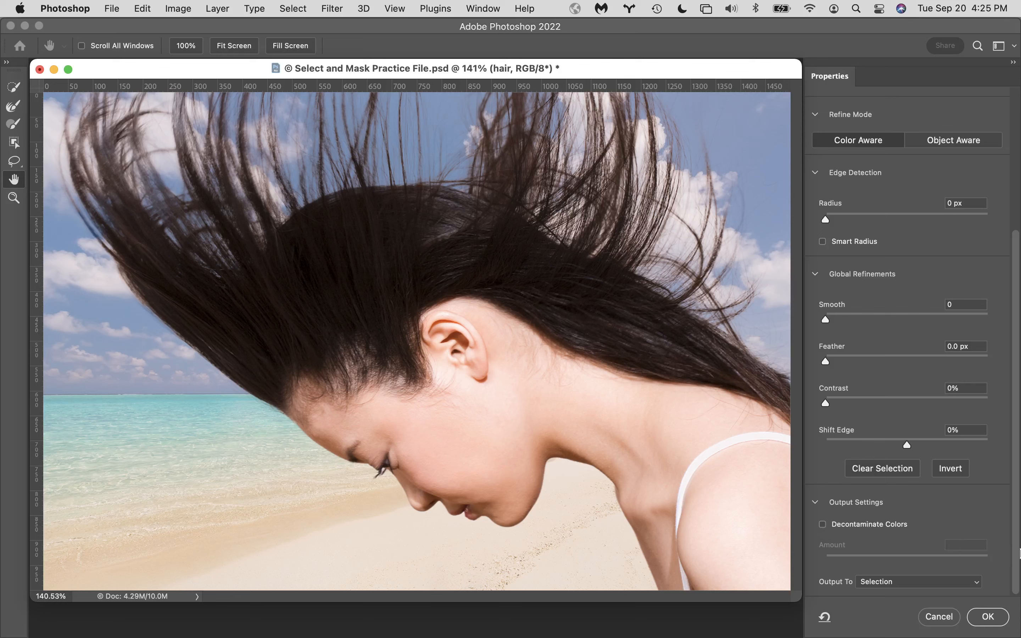
{"action": "left_click", "coordinate": [927, 582]}
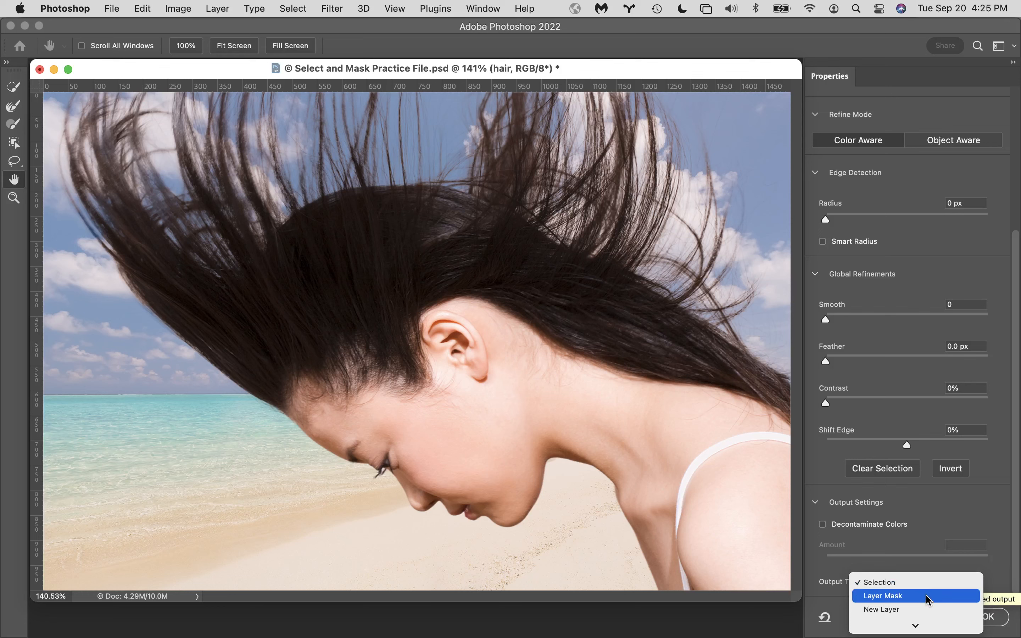
{"action": "mouse_move", "coordinate": [928, 629]}
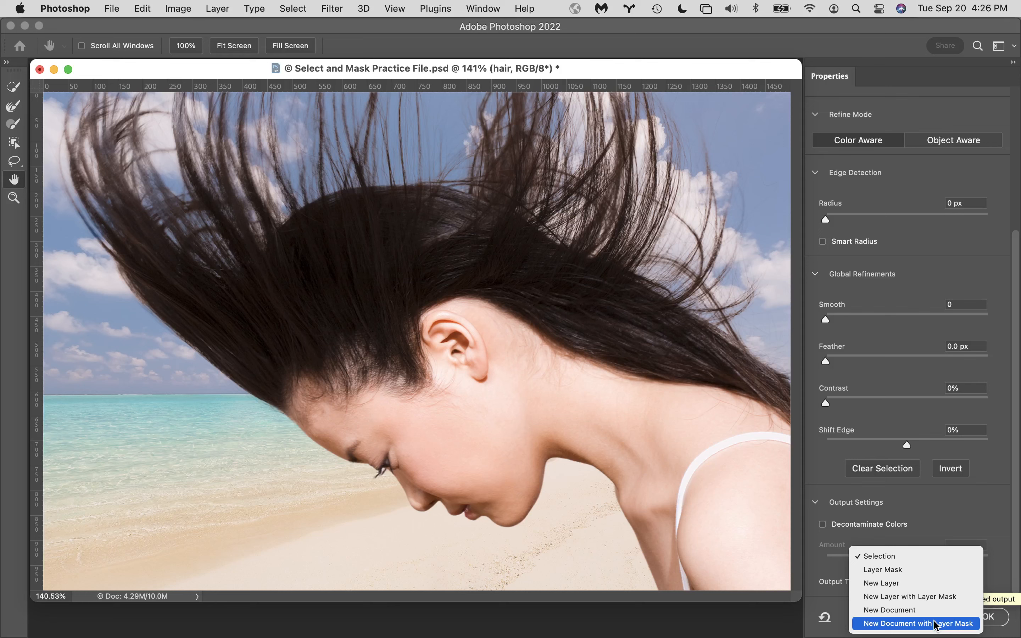
{"action": "left_click", "coordinate": [909, 569]}
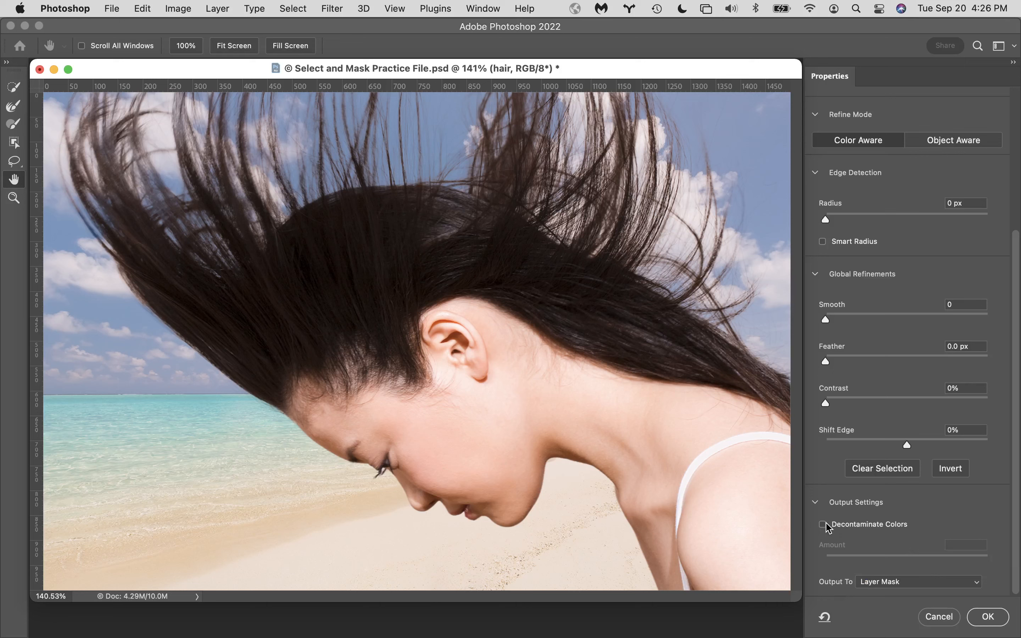
- Show the cutout in On Layers view and enable Decontaminate Colors in the output settings
{"action": "scroll", "coordinate": [902, 192], "scroll_direction": "up", "scroll_amount": 5}
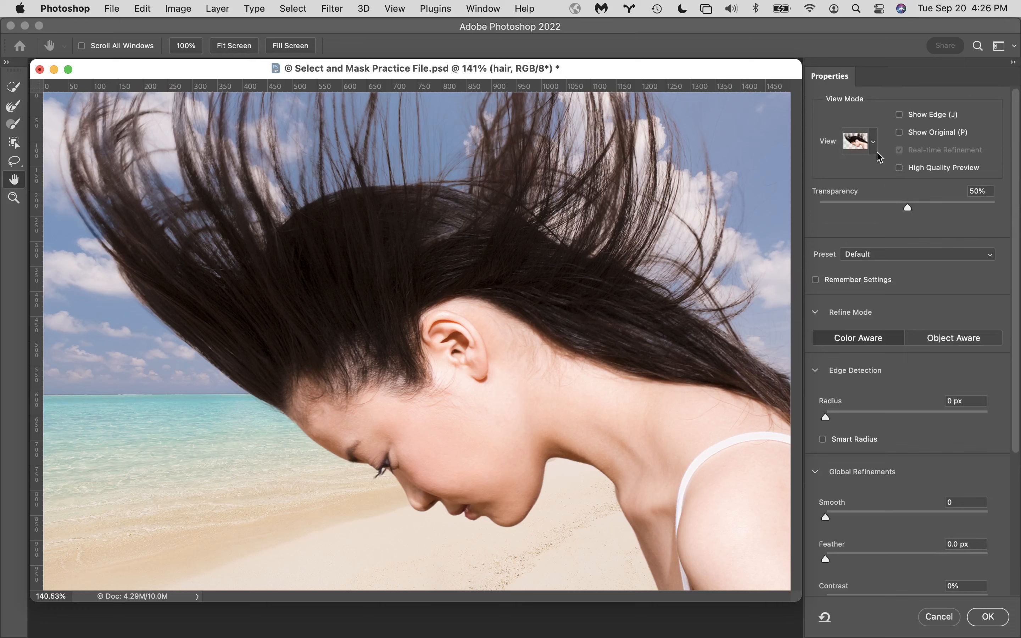
{"action": "left_click", "coordinate": [873, 143]}
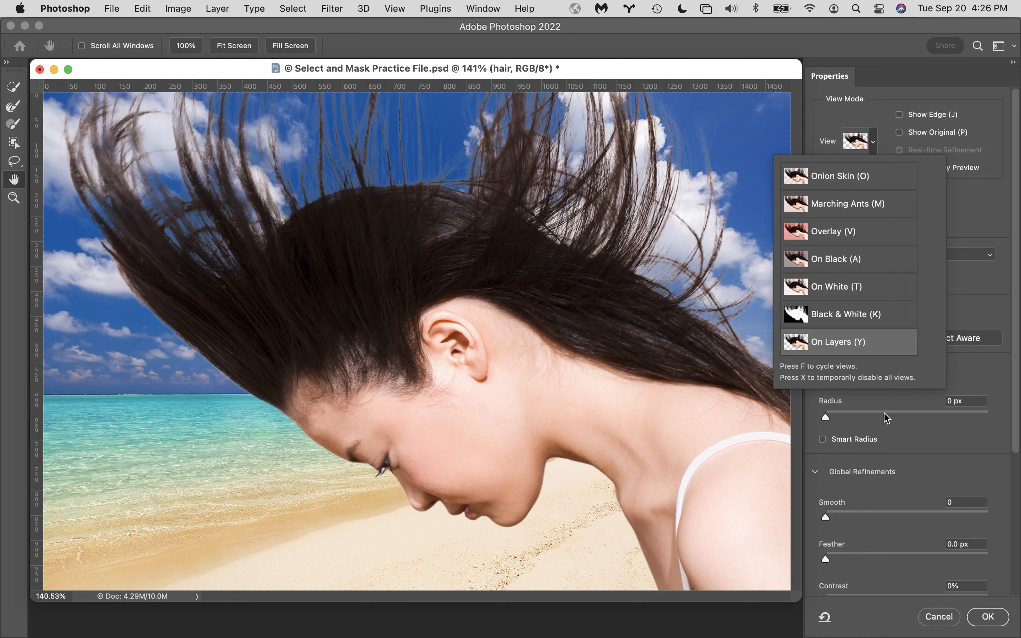
{"action": "left_click", "coordinate": [981, 382]}
{"action": "scroll", "coordinate": [953, 517], "scroll_direction": "down", "scroll_amount": 5}
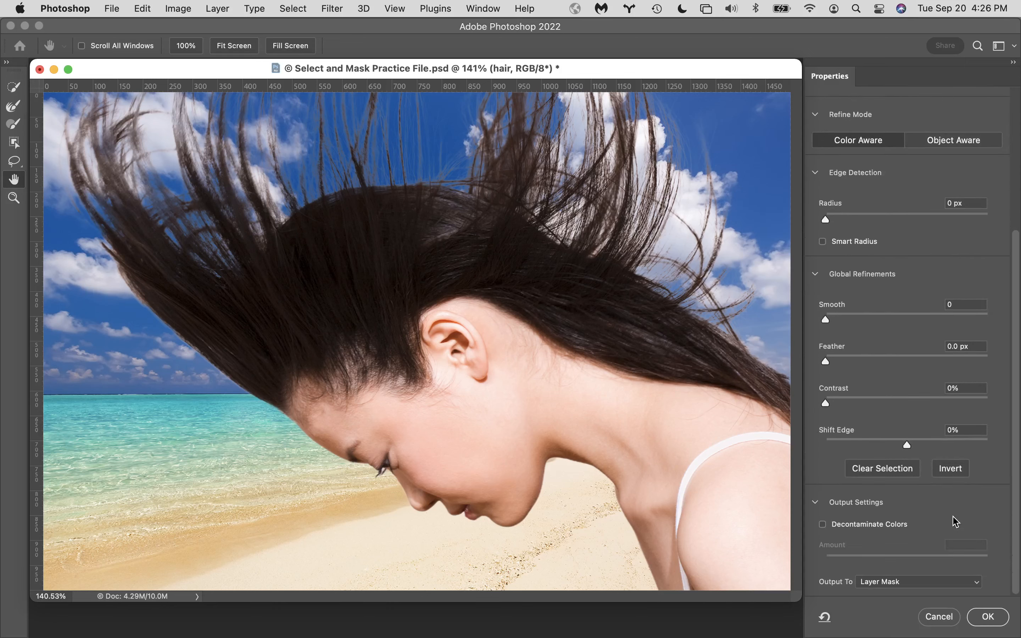
{"action": "left_click", "coordinate": [823, 524]}
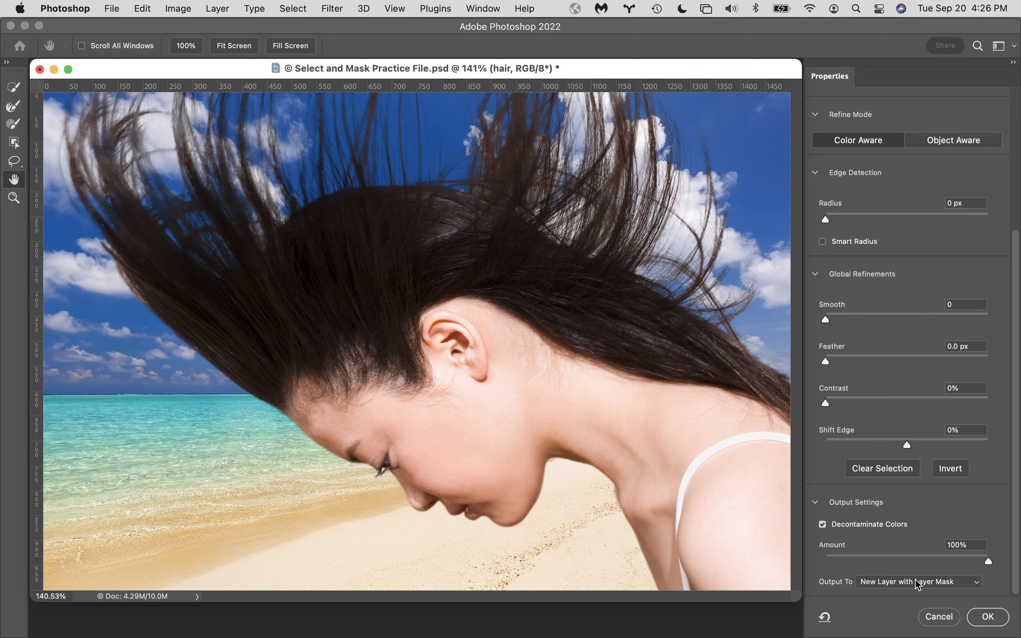
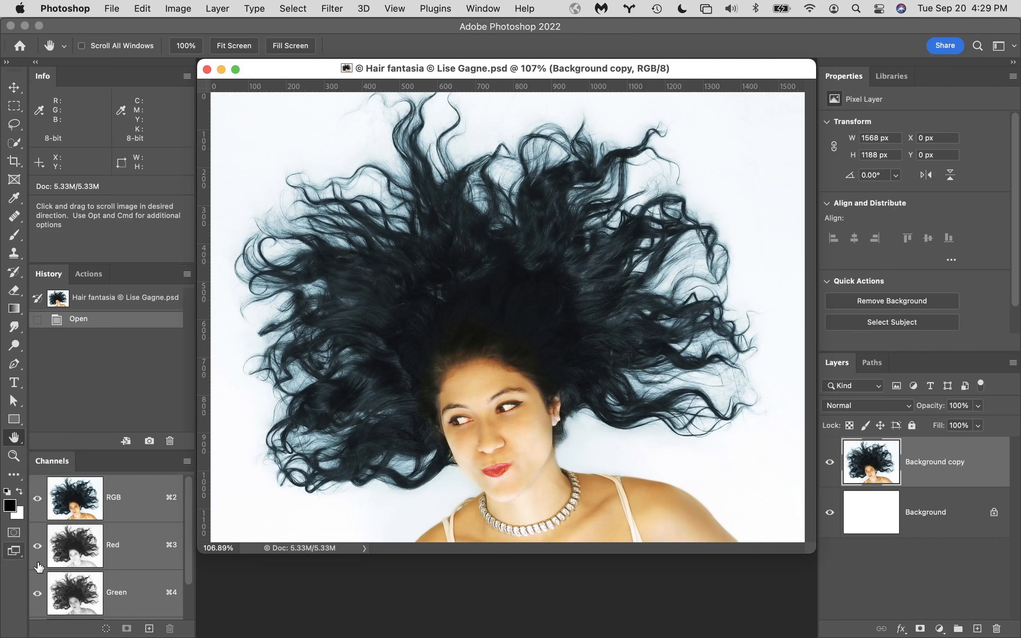
- Compare the Red, Green and Blue channels of the curly-haired woman's image for contrast between hair and background
{"action": "scroll", "coordinate": [131, 574], "scroll_direction": "down", "scroll_amount": 2}
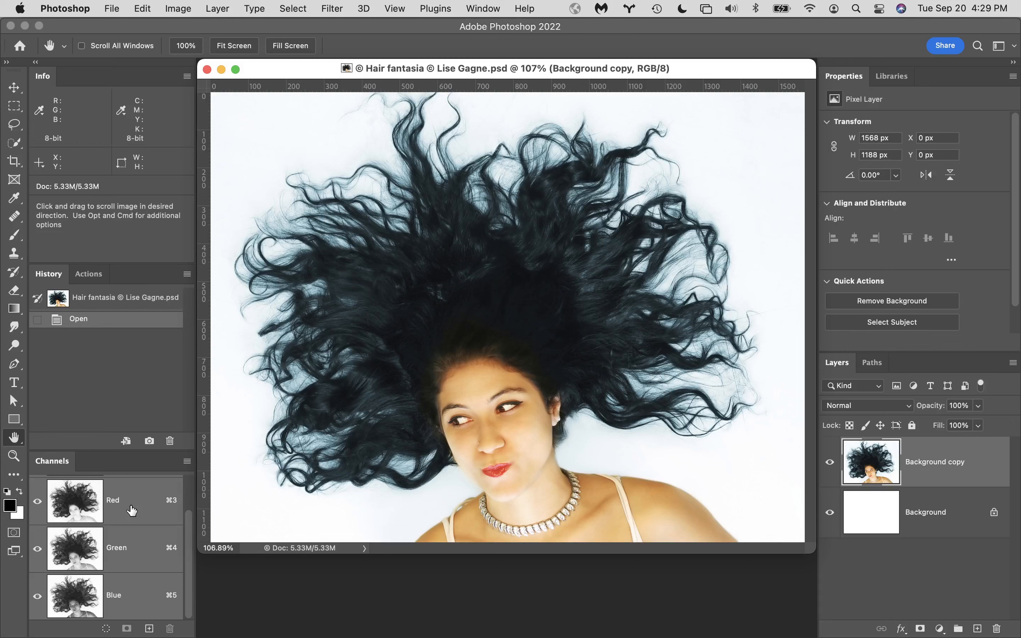
{"action": "left_click", "coordinate": [132, 511]}
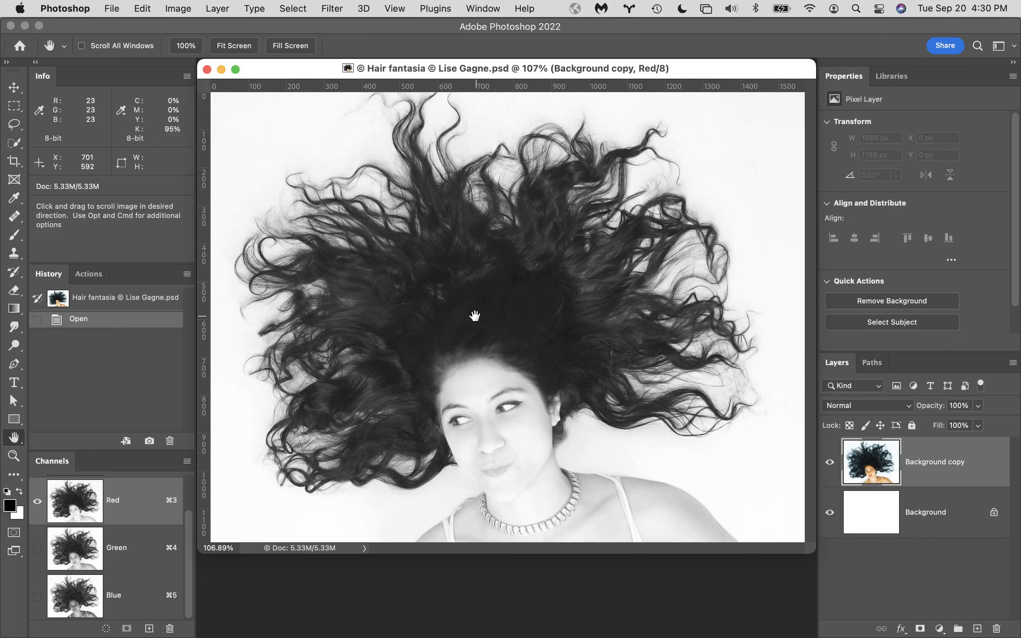
{"action": "left_click", "coordinate": [143, 556]}
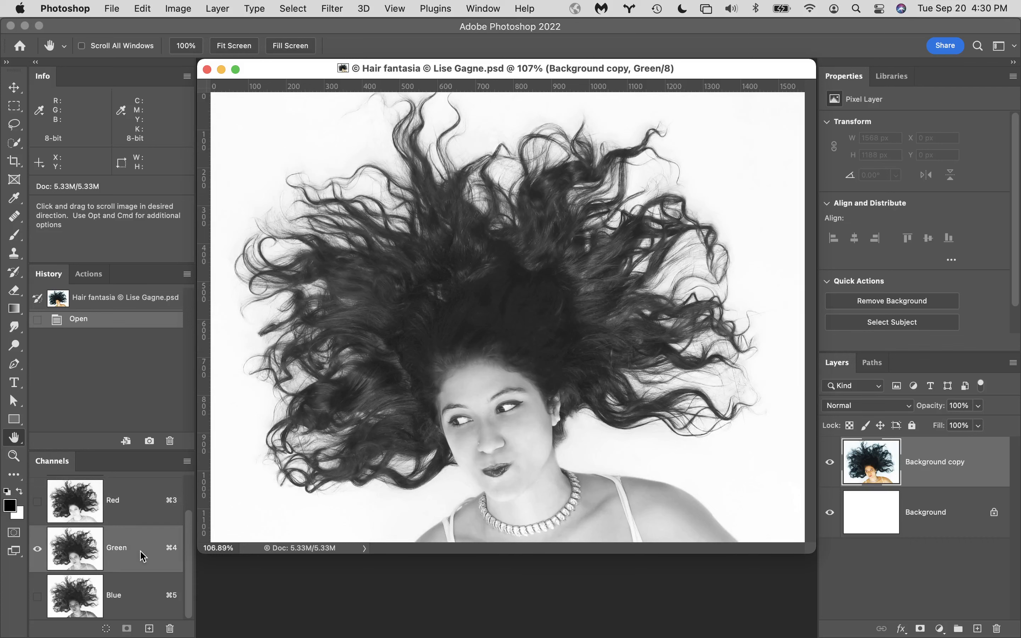
{"action": "left_click", "coordinate": [146, 595]}
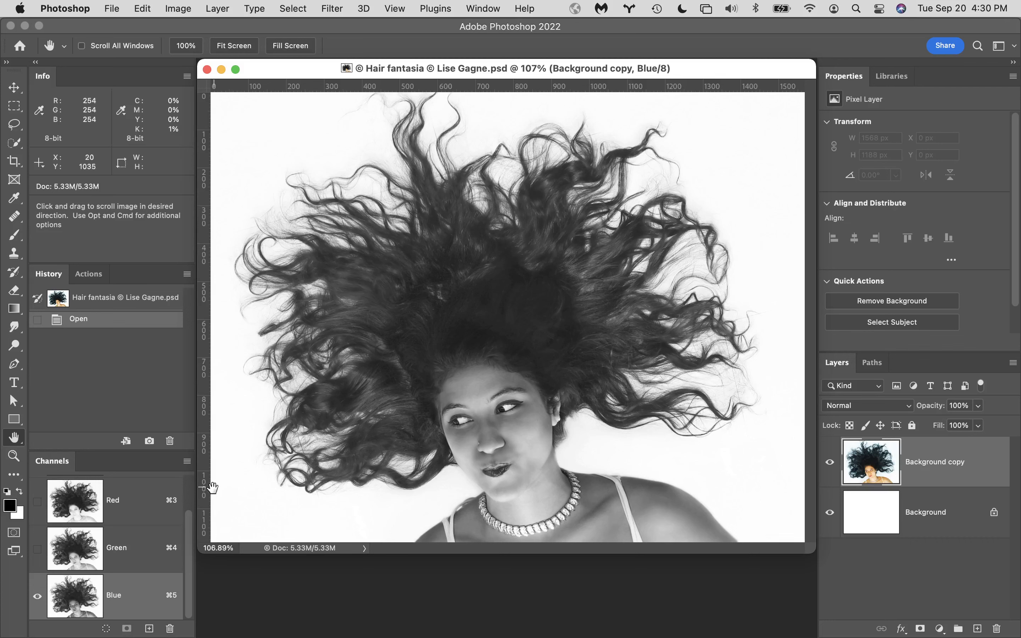
{"action": "left_click", "coordinate": [152, 549]}
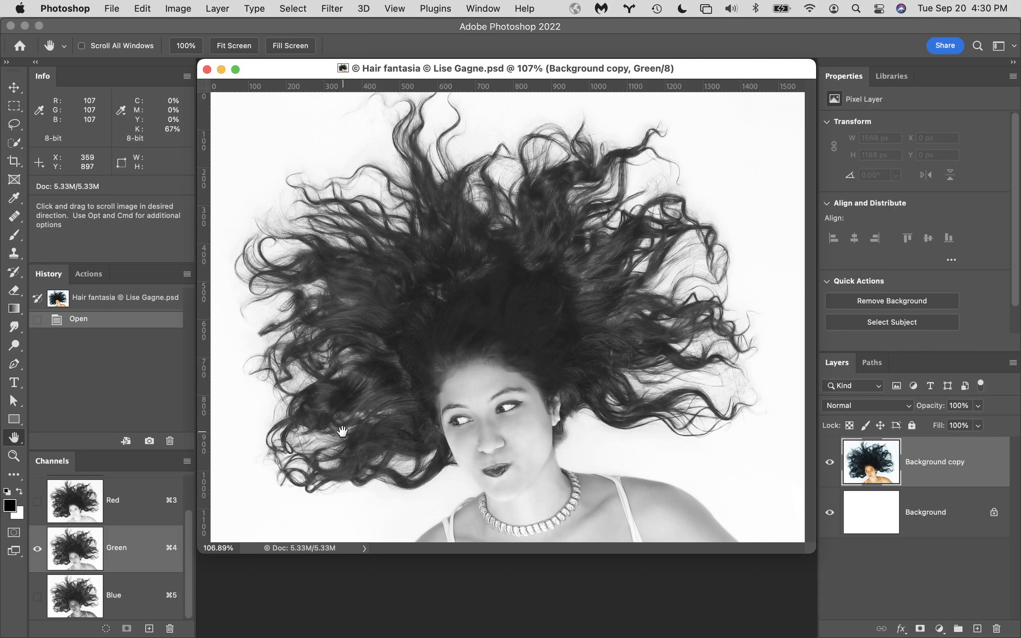
- Duplicate the Red channel and rename the copy "knockout"
{"action": "left_click", "coordinate": [142, 497]}
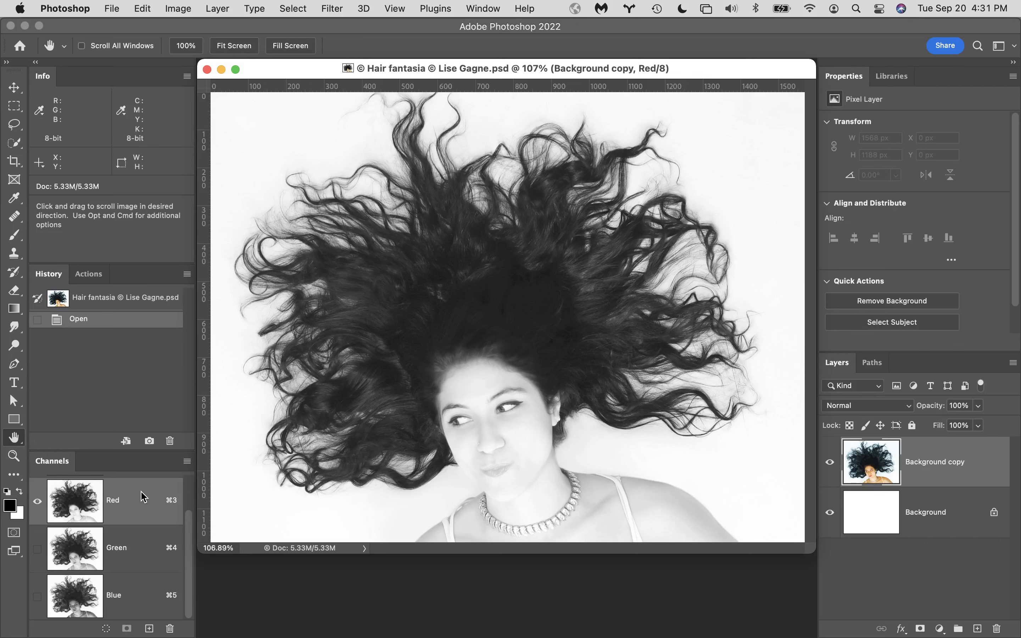
{"action": "left_click_drag", "start_coordinate": [144, 496], "coordinate": [149, 628]}
{"action": "double_click", "coordinate": [118, 595]}
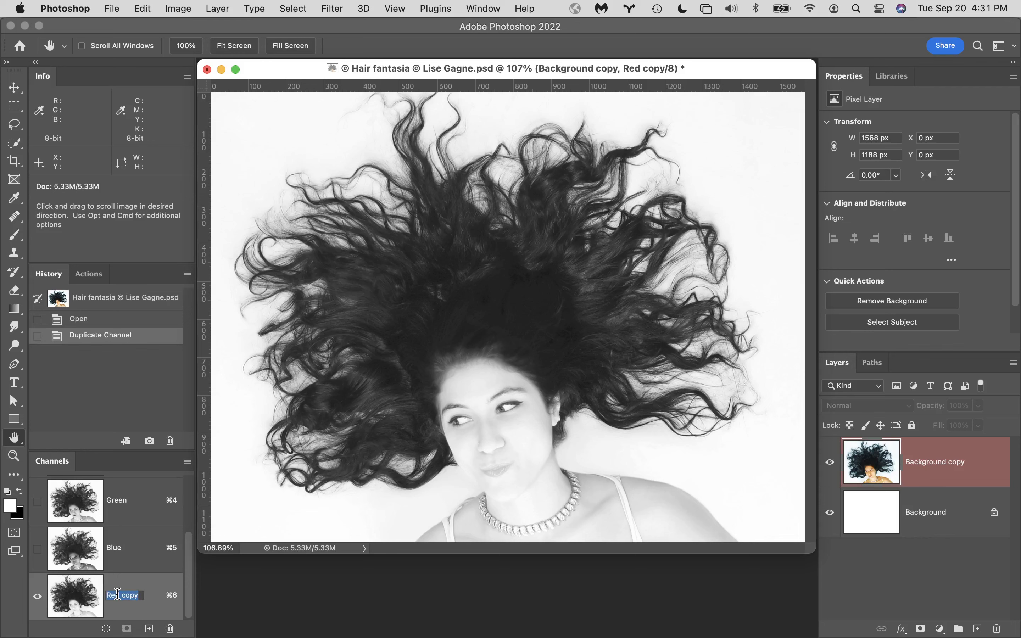
{"action": "type", "text": "knockout"}
{"action": "key", "text": "Return"}
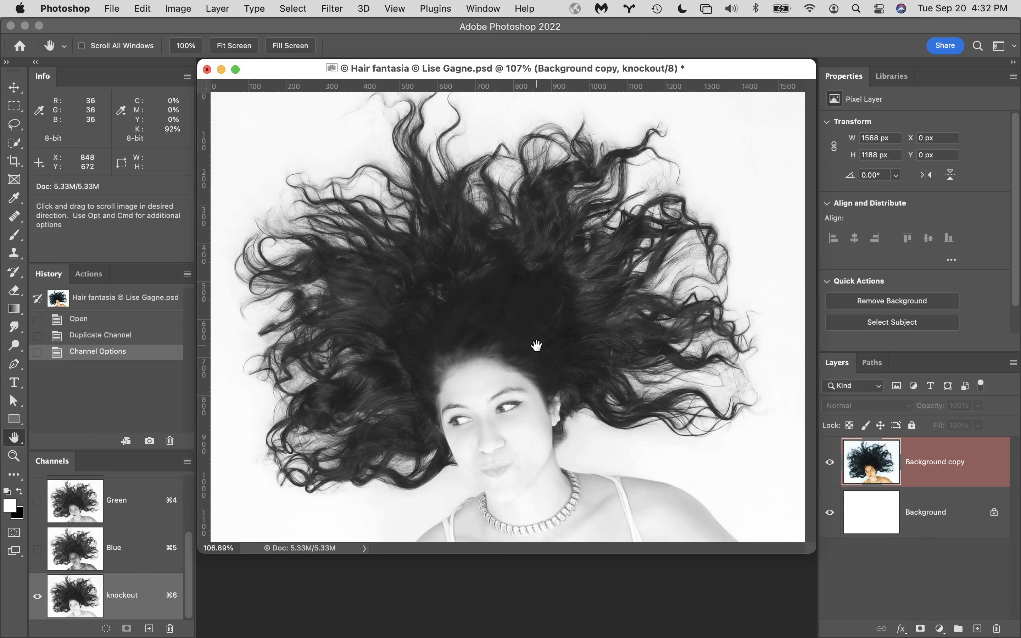
- Place a color sampler on the dark hair in the knockout channel and set its readout to RGB Color
{"action": "left_click", "coordinate": [665, 261], "text": "super"}
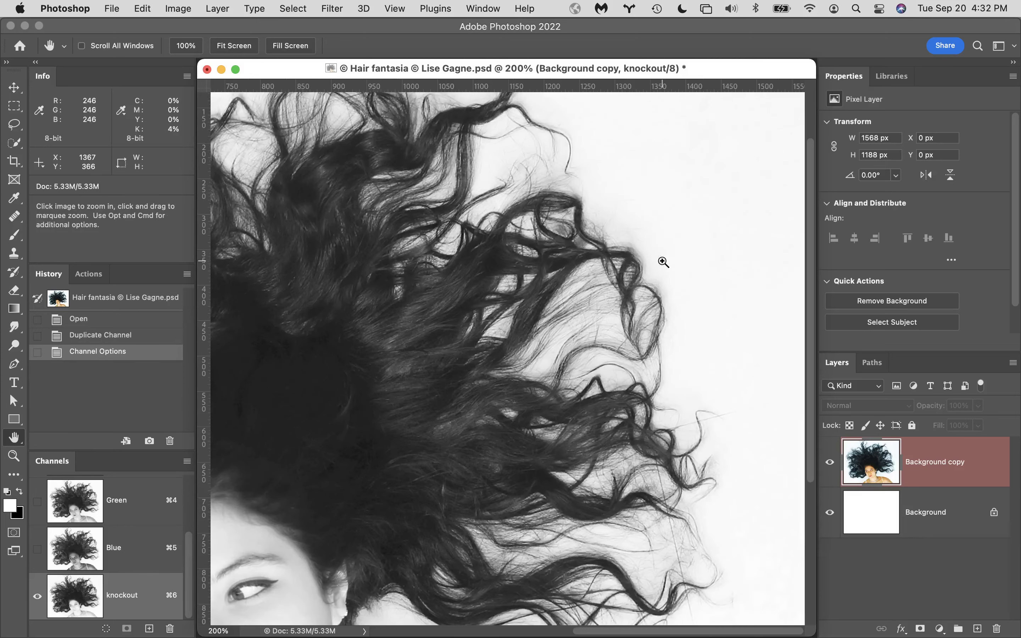
{"action": "left_click", "coordinate": [547, 265], "text": "super"}
{"action": "left_click", "coordinate": [562, 333], "text": "super"}
{"action": "left_click", "coordinate": [554, 372], "text": "super"}
{"action": "left_click_drag", "start_coordinate": [483, 475], "coordinate": [606, 292]}
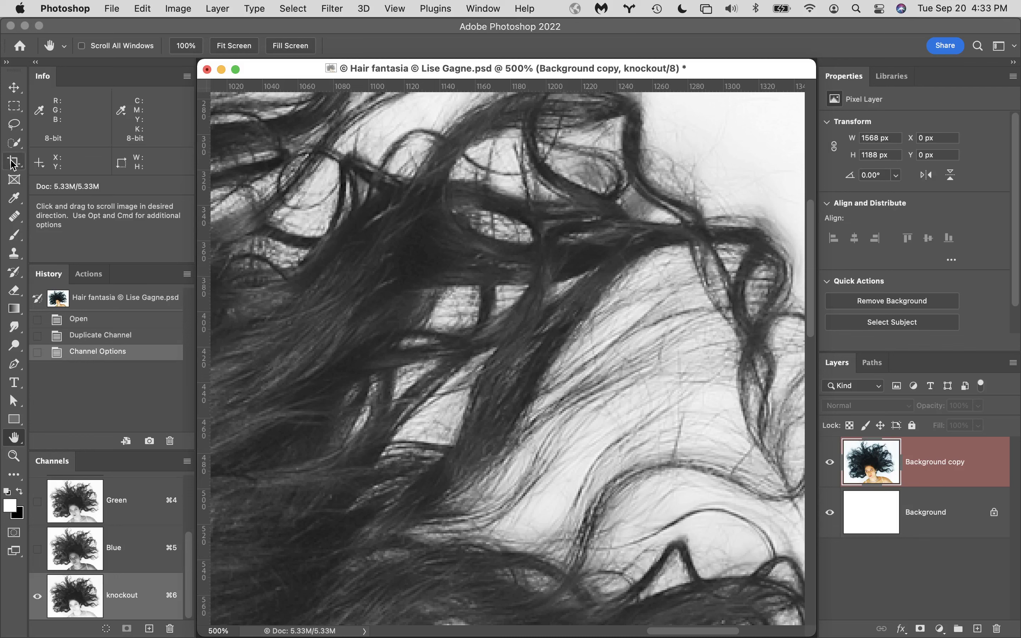
{"action": "left_click", "coordinate": [16, 203]}
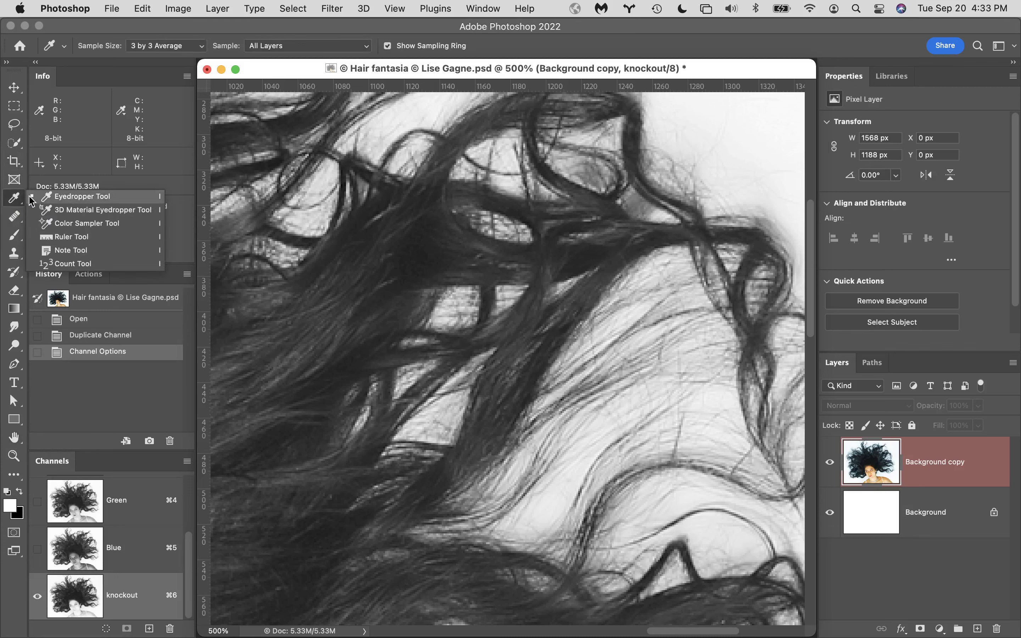
{"action": "left_click", "coordinate": [101, 227]}
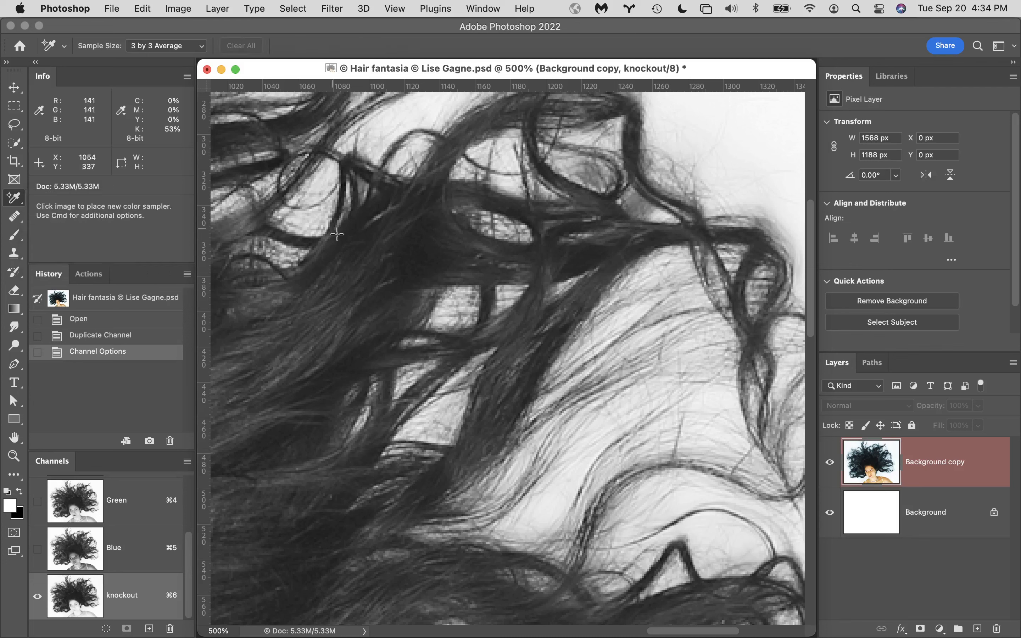
{"action": "left_click", "coordinate": [329, 311]}
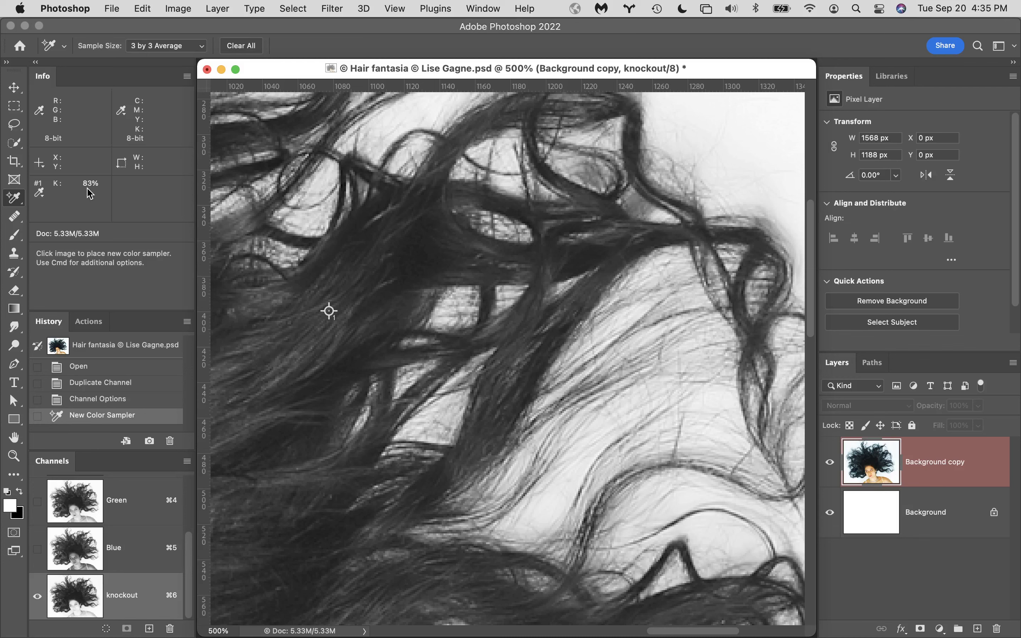
{"action": "left_click", "coordinate": [42, 192]}
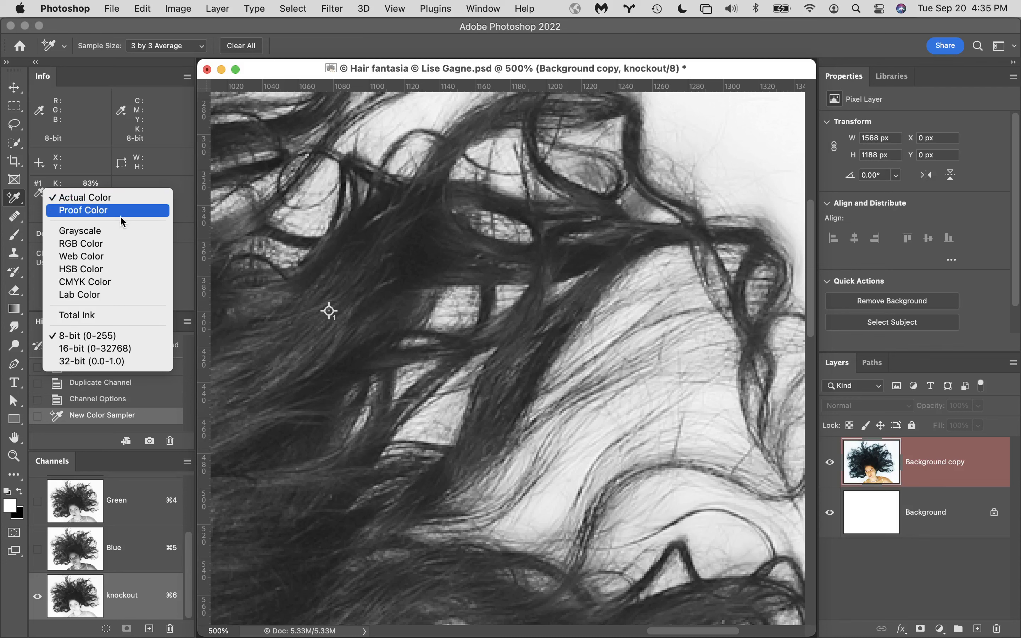
{"action": "left_click", "coordinate": [131, 246]}
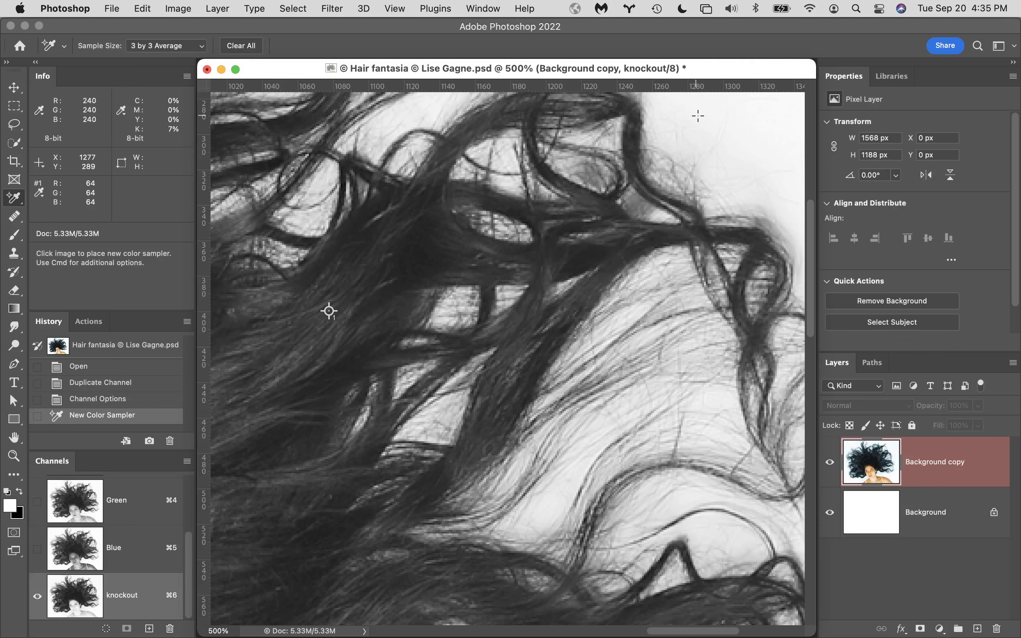
- Place a second color sampler on the light background beyond the curls and set its readout to RGB Color
{"action": "key", "text": "space"}
{"action": "left_click_drag", "start_coordinate": [761, 149], "coordinate": [762, 151]}
{"action": "left_click_drag", "start_coordinate": [721, 160], "coordinate": [628, 219]}
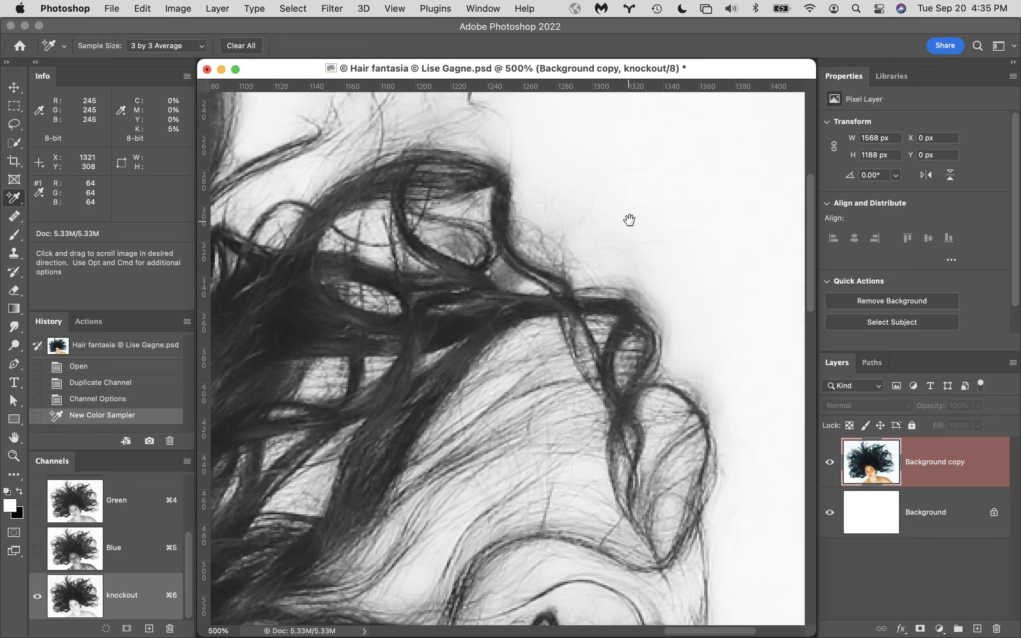
{"action": "left_click", "coordinate": [698, 167]}
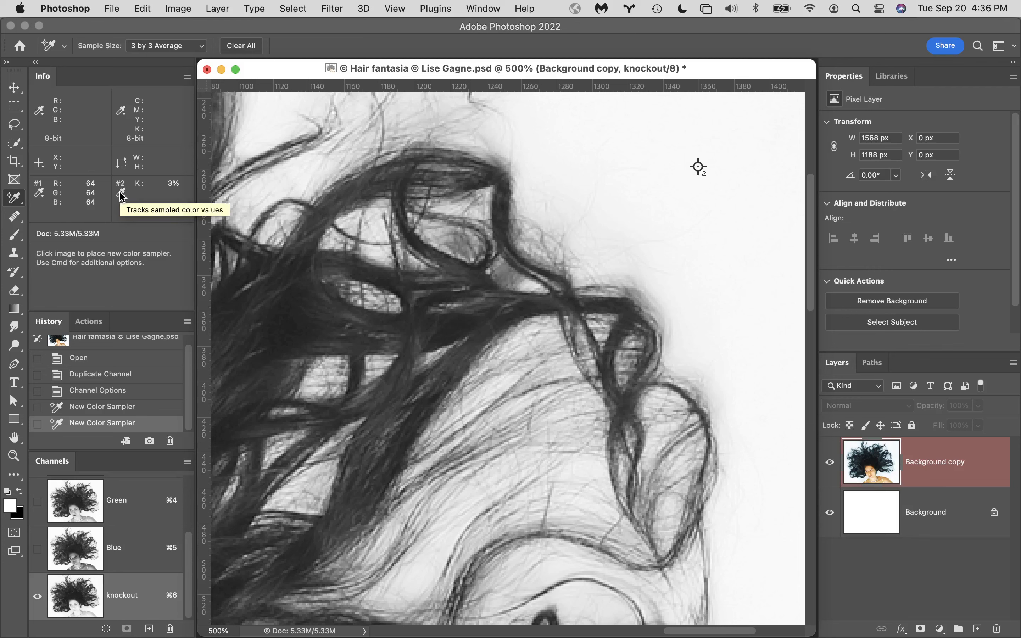
{"action": "left_click", "coordinate": [122, 195]}
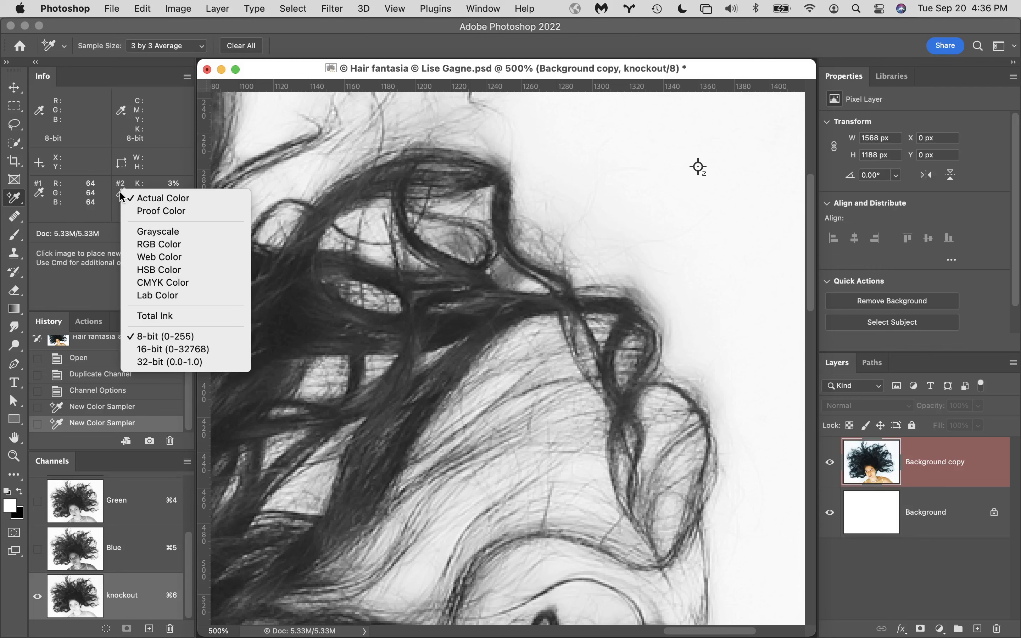
{"action": "left_click", "coordinate": [164, 244]}
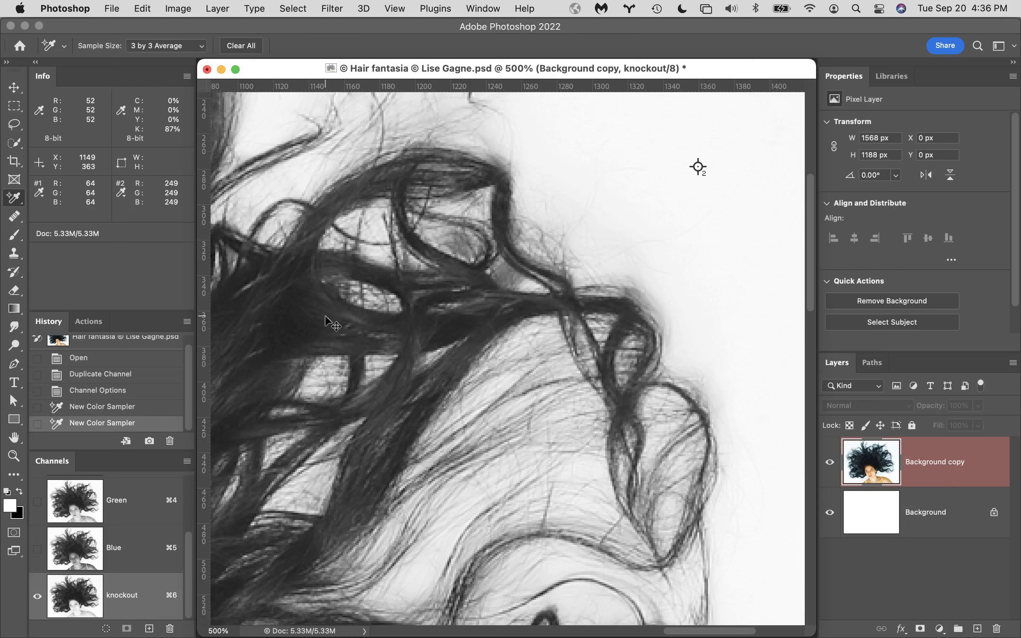
{"action": "key", "text": "super+l"}
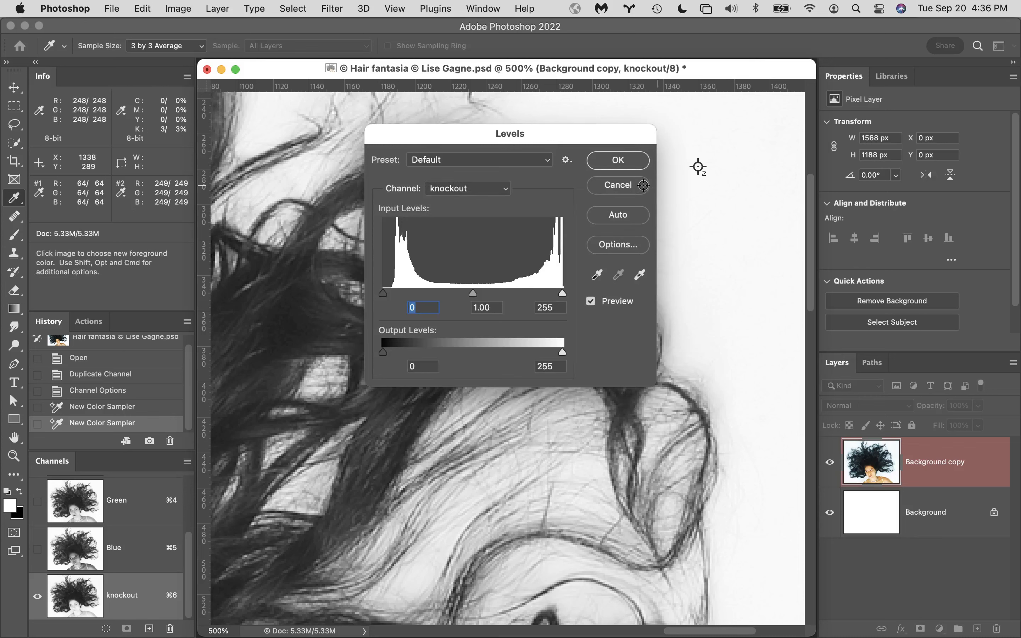
{"action": "left_click", "coordinate": [619, 185]}
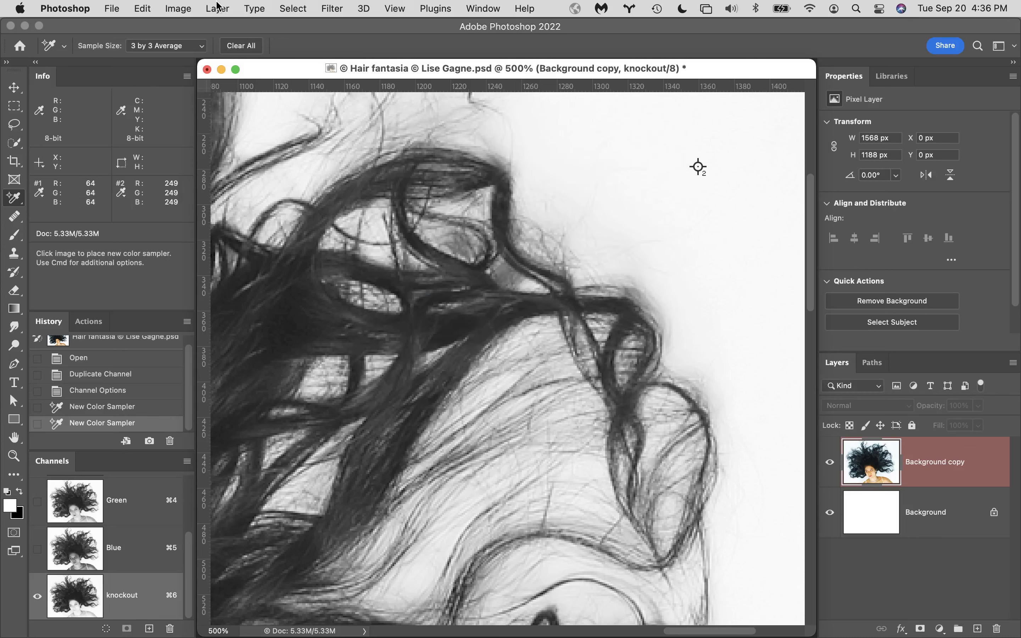
{"action": "left_click", "coordinate": [177, 9]}
{"action": "mouse_move", "coordinate": [298, 48]}
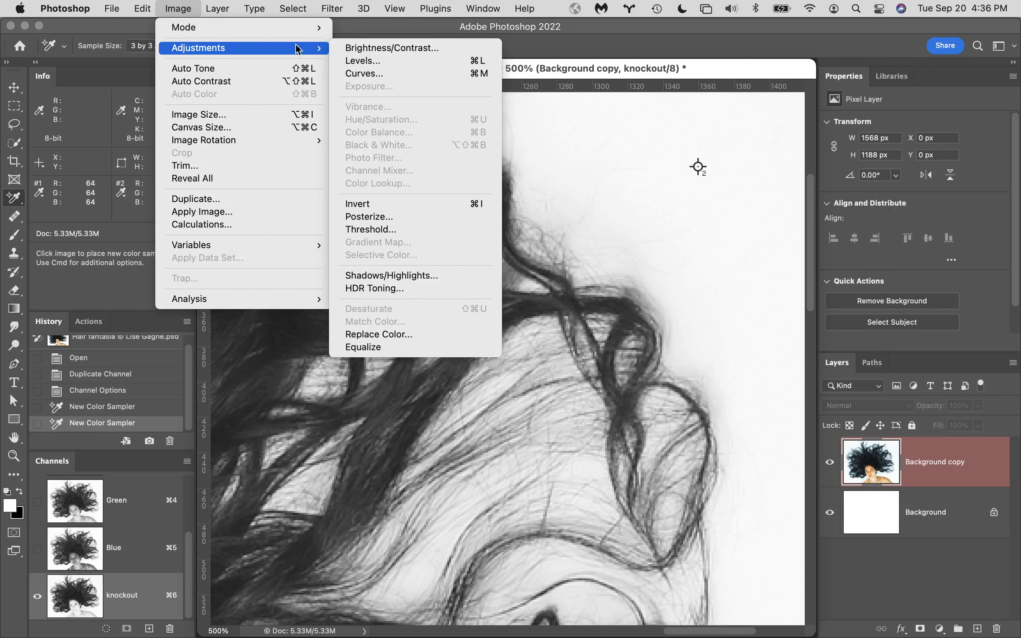
{"action": "left_click", "coordinate": [386, 65]}
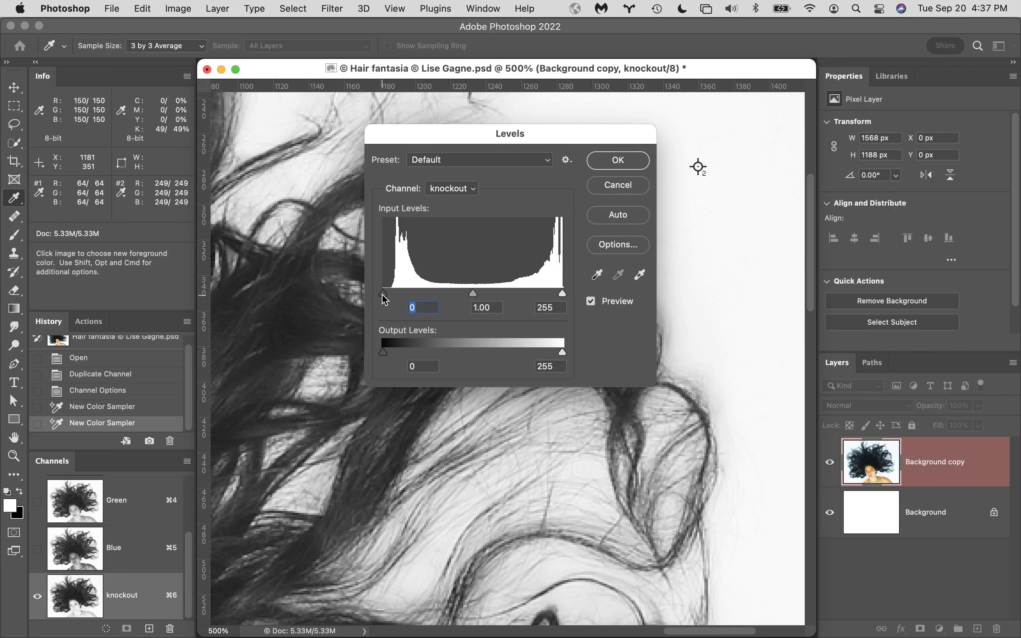
{"action": "left_click_drag", "start_coordinate": [382, 294], "coordinate": [391, 294]}
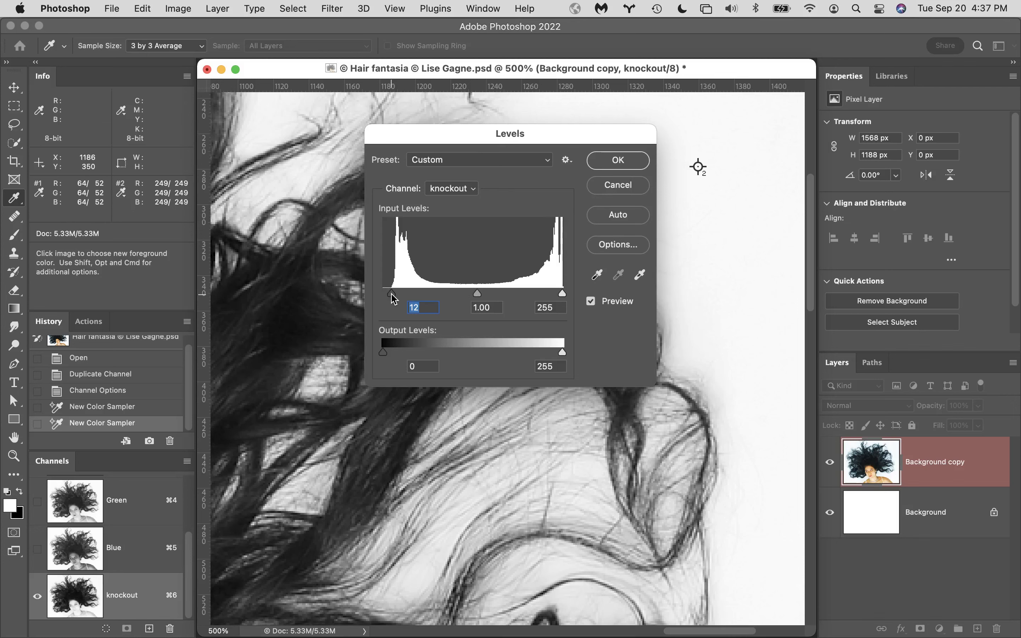
{"action": "left_click_drag", "start_coordinate": [391, 294], "coordinate": [394, 294]}
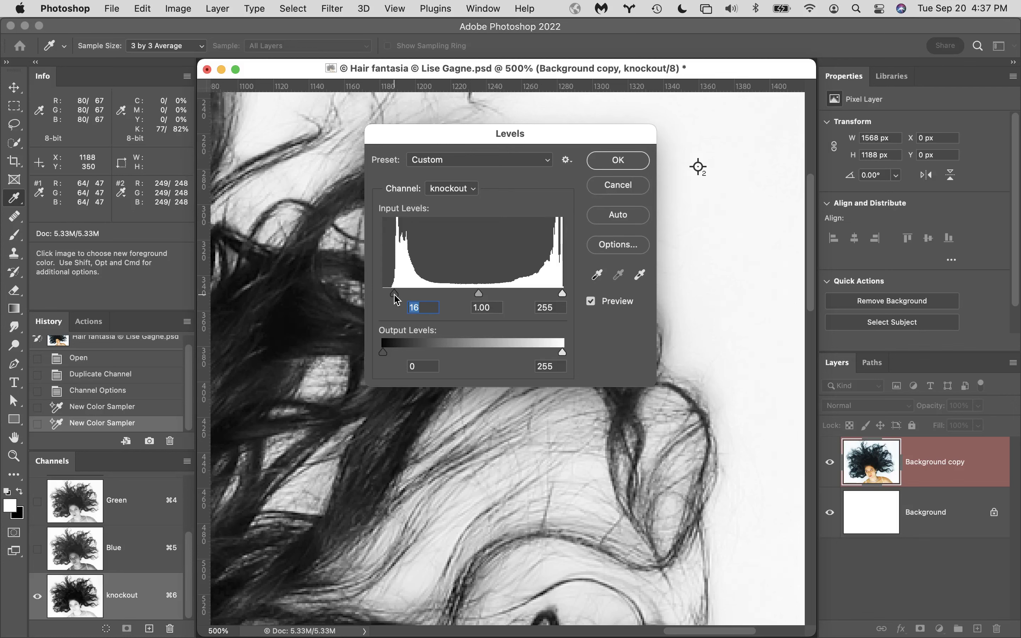
{"action": "left_click_drag", "start_coordinate": [395, 295], "coordinate": [428, 301]}
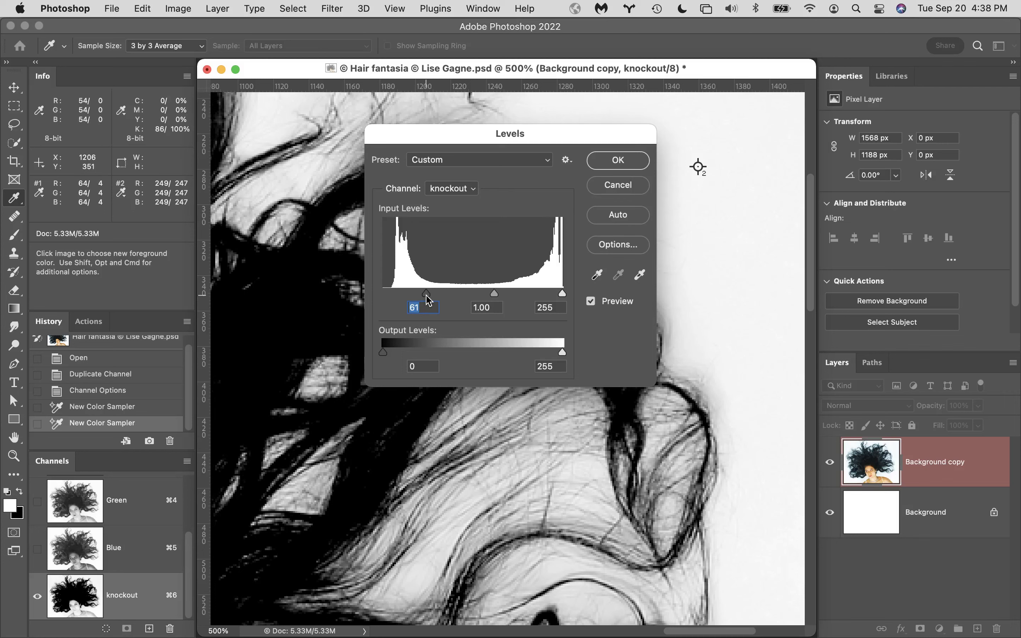
{"action": "key", "text": "Up"}
{"action": "key", "text": "Up"}
{"action": "left_click_drag", "start_coordinate": [428, 295], "coordinate": [543, 295]}
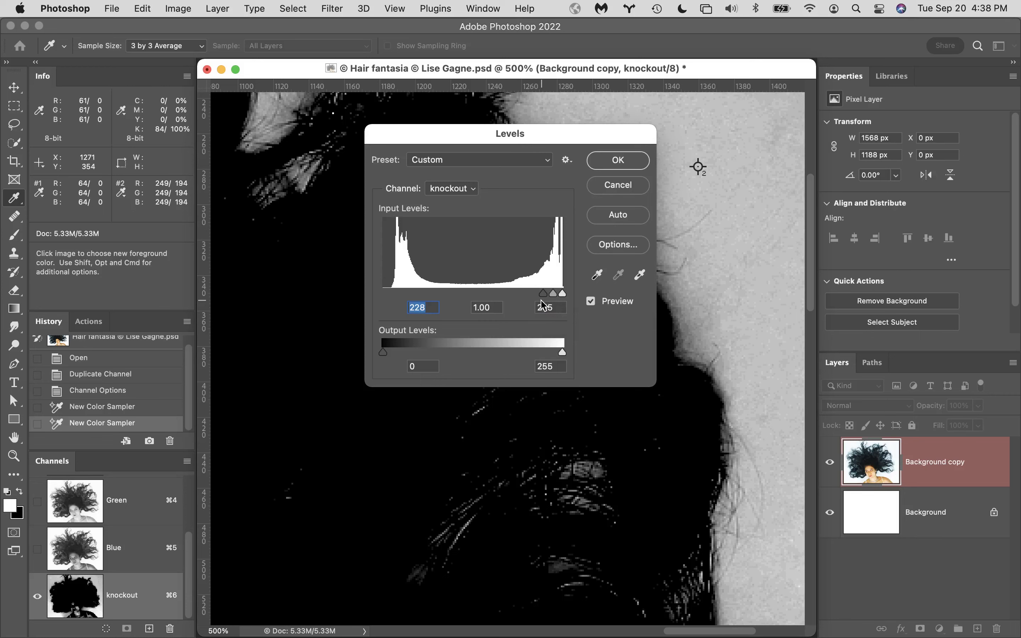
{"action": "left_click", "coordinate": [623, 179]}
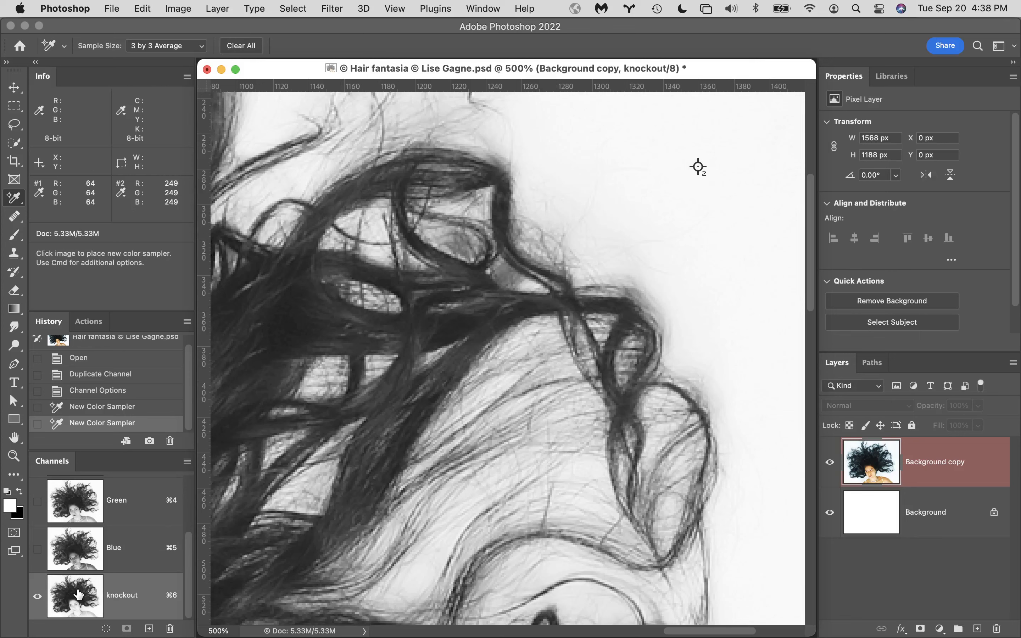
- Apply Levels to the knockout channel with the input black point at 63 and the input white point at 247
{"action": "key", "text": "super+l"}
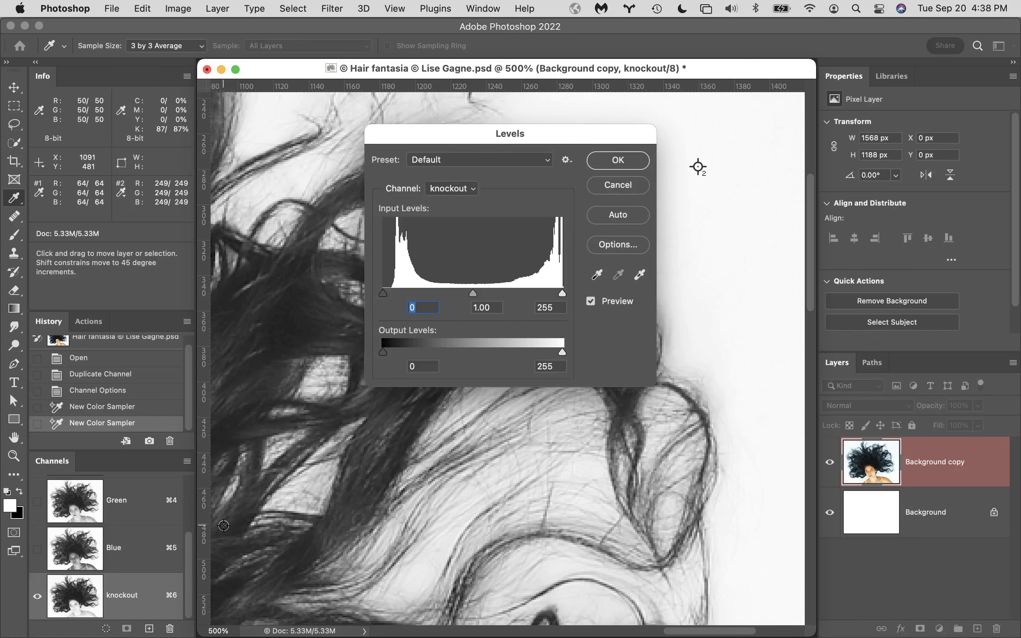
{"action": "left_click_drag", "start_coordinate": [384, 292], "coordinate": [427, 294]}
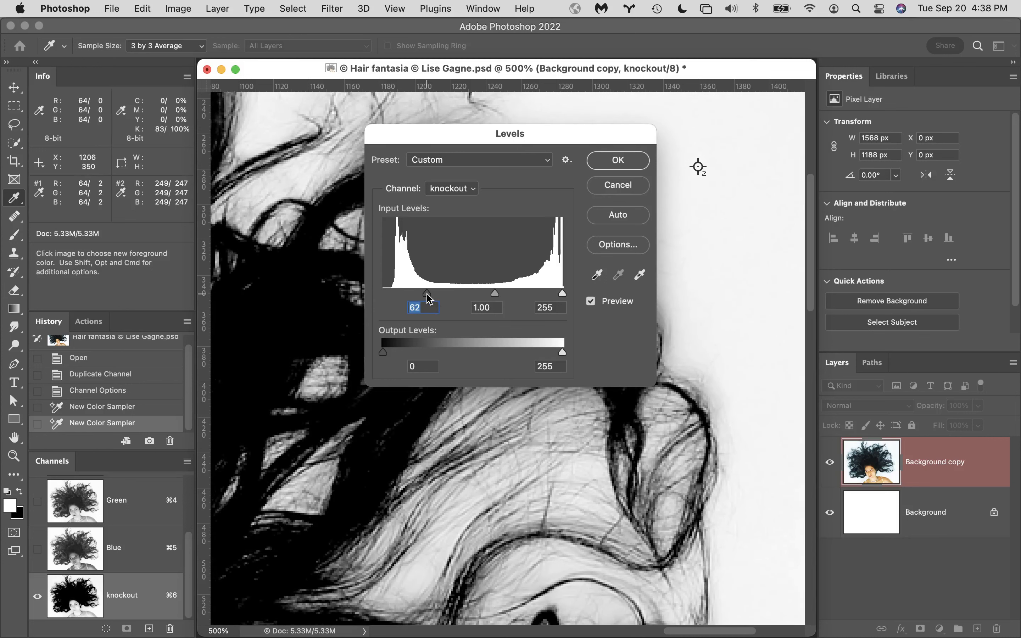
{"action": "key", "text": "Up"}
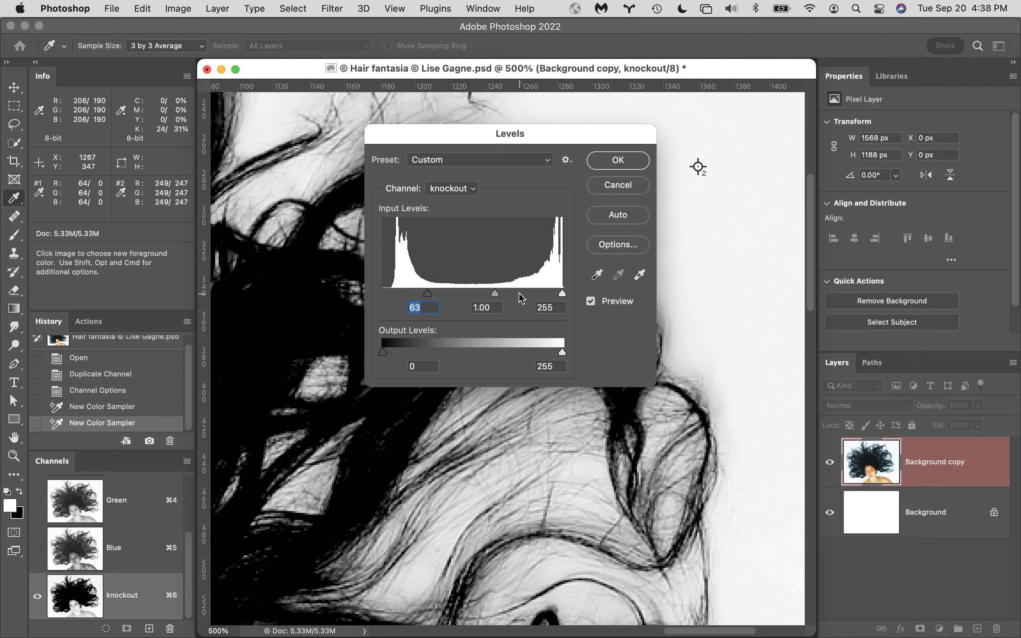
{"action": "left_click_drag", "start_coordinate": [561, 295], "coordinate": [557, 291]}
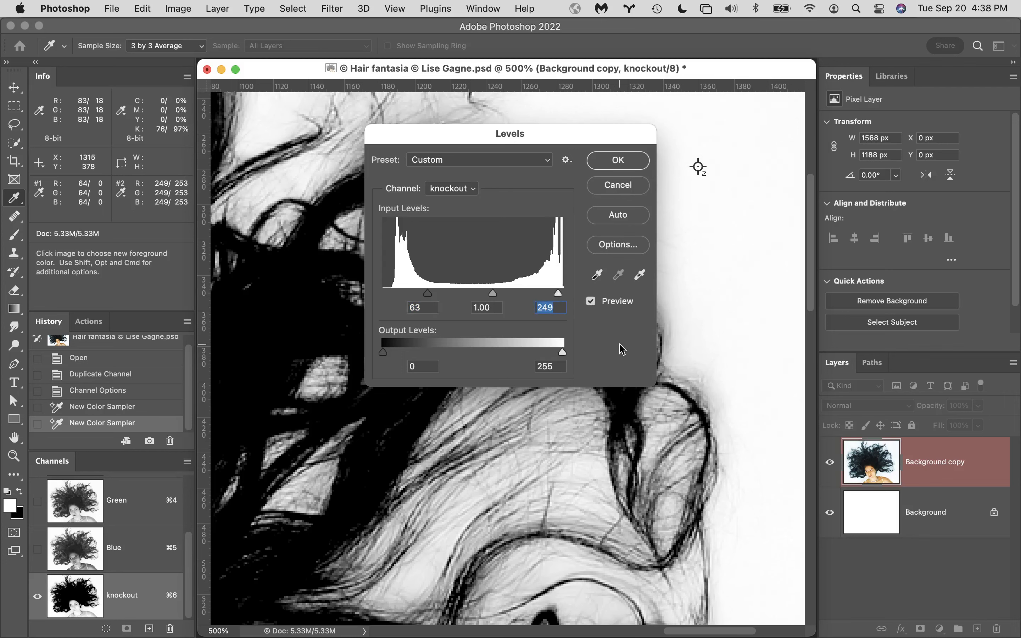
{"action": "key", "text": "Down"}
{"action": "key", "text": "Down"}
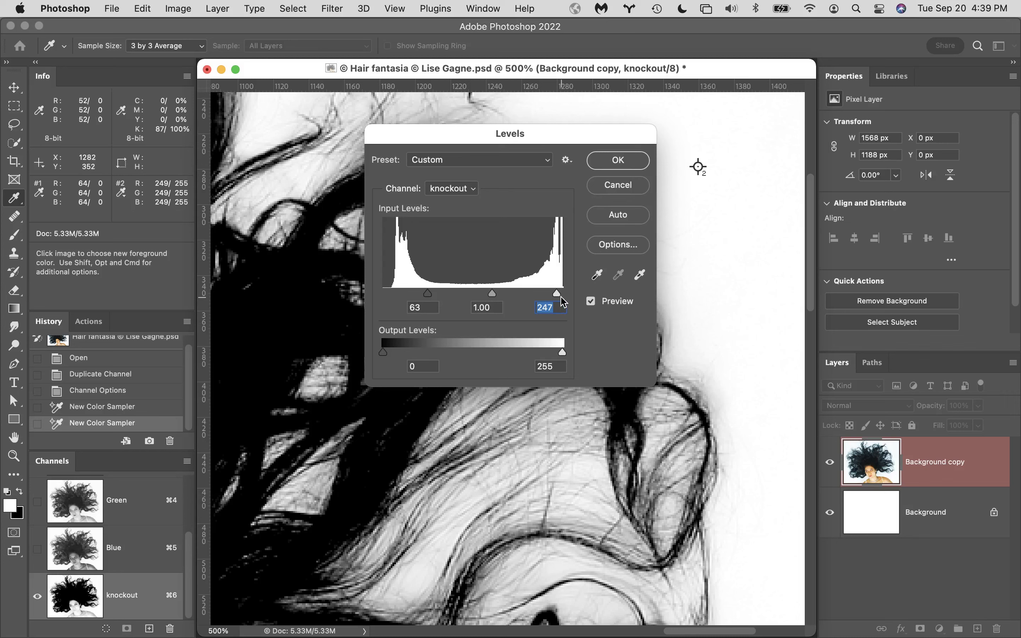
{"action": "left_click", "coordinate": [630, 159]}
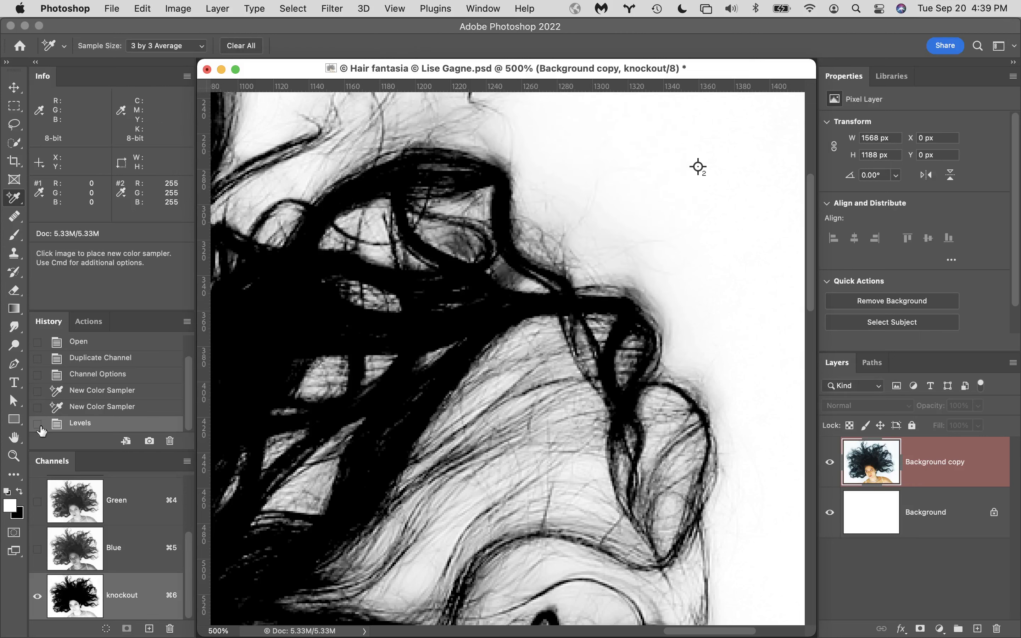
- Inspect the dark interior of the hair in the knockout channel at high magnification for stray gray pixels
{"action": "left_click", "coordinate": [17, 438]}
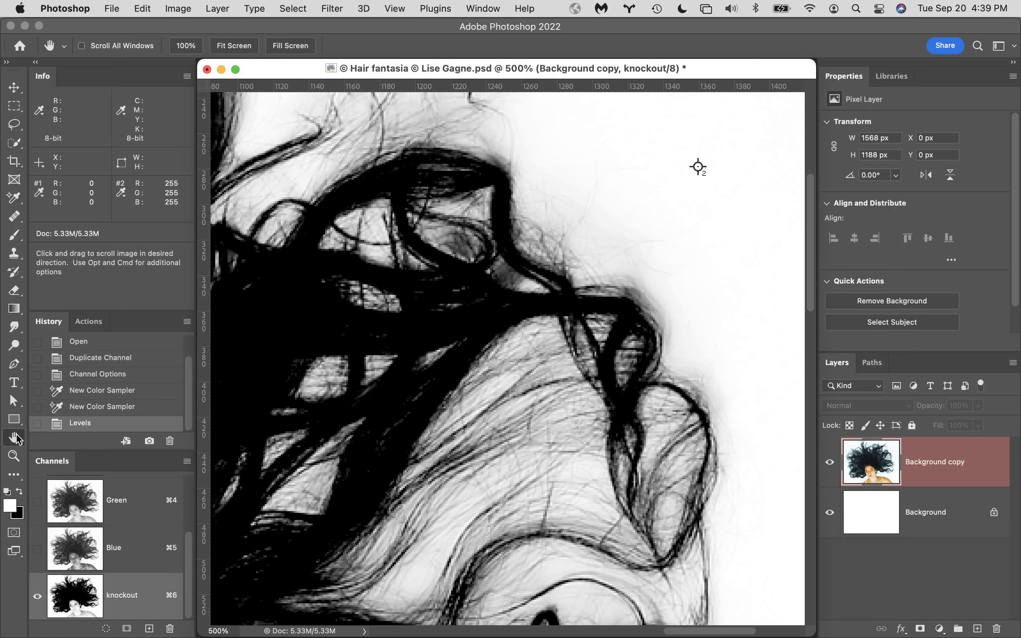
{"action": "double_click", "coordinate": [18, 439]}
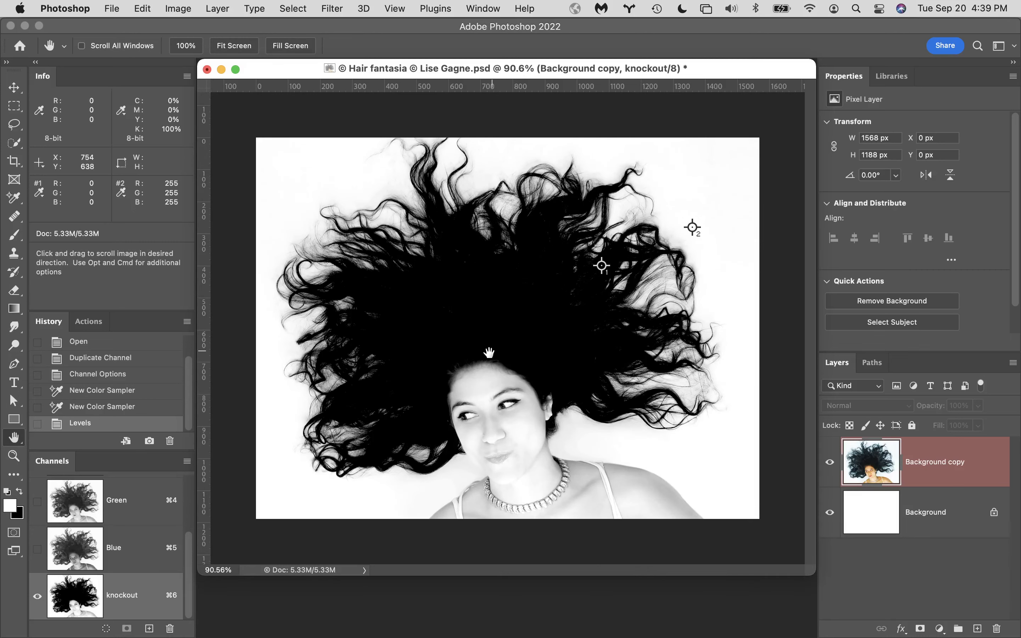
{"action": "left_click", "coordinate": [628, 302], "text": "super"}
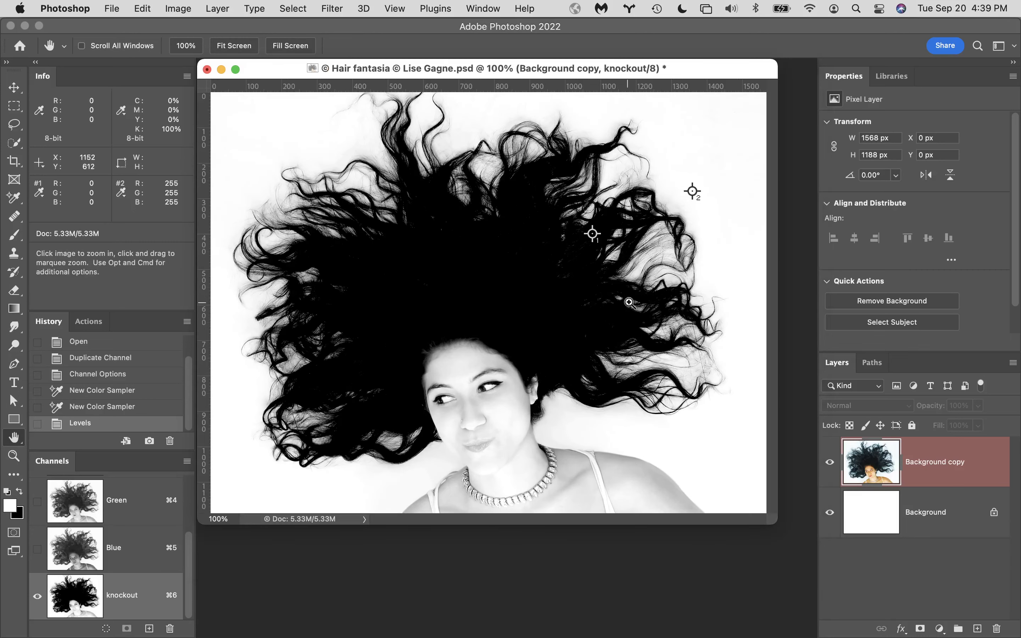
{"action": "left_click", "coordinate": [656, 282], "text": "super"}
{"action": "left_click", "coordinate": [642, 265], "text": "super"}
{"action": "left_click", "coordinate": [363, 343], "text": "super"}
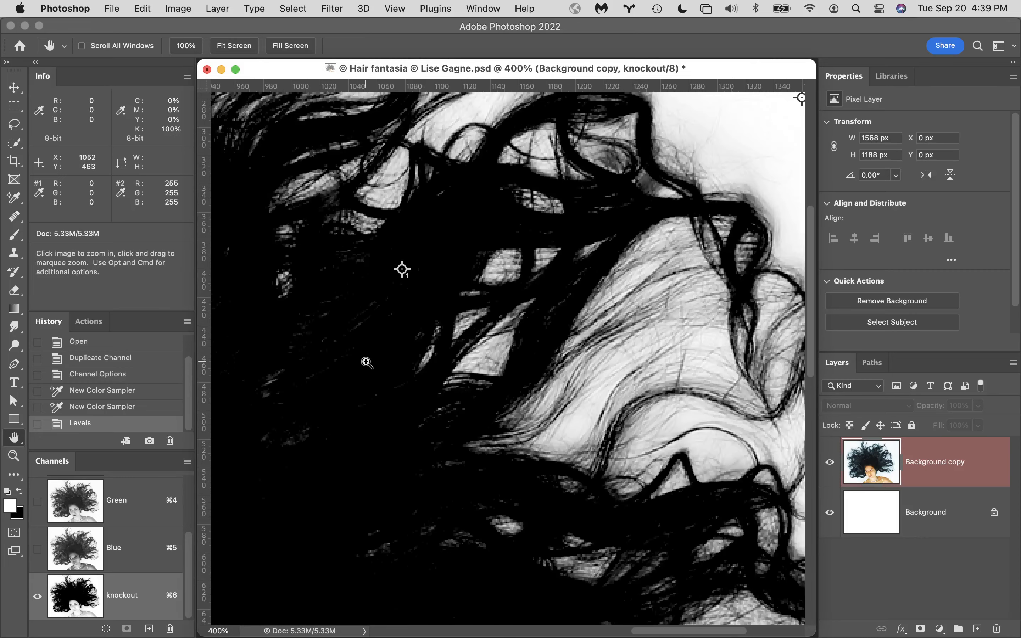
{"action": "left_click_drag", "start_coordinate": [531, 387], "coordinate": [755, 372]}
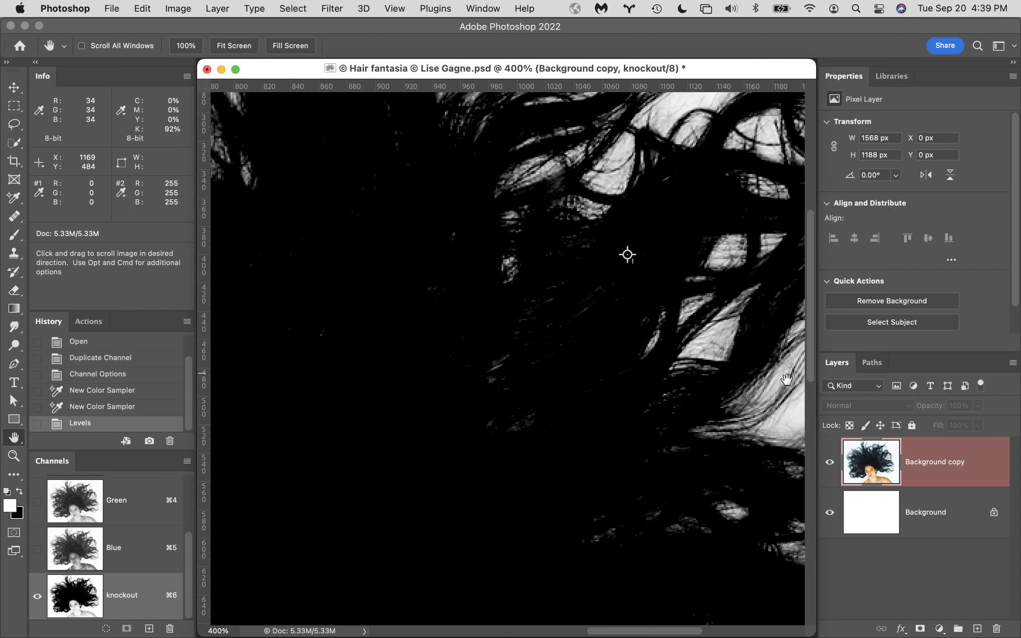
{"action": "mouse_move", "coordinate": [588, 367]}
{"action": "left_mouse_down"}
{"action": "mouse_move", "coordinate": [619, 374]}
{"action": "mouse_move", "coordinate": [669, 333]}
{"action": "mouse_move", "coordinate": [729, 352]}
{"action": "left_mouse_up"}
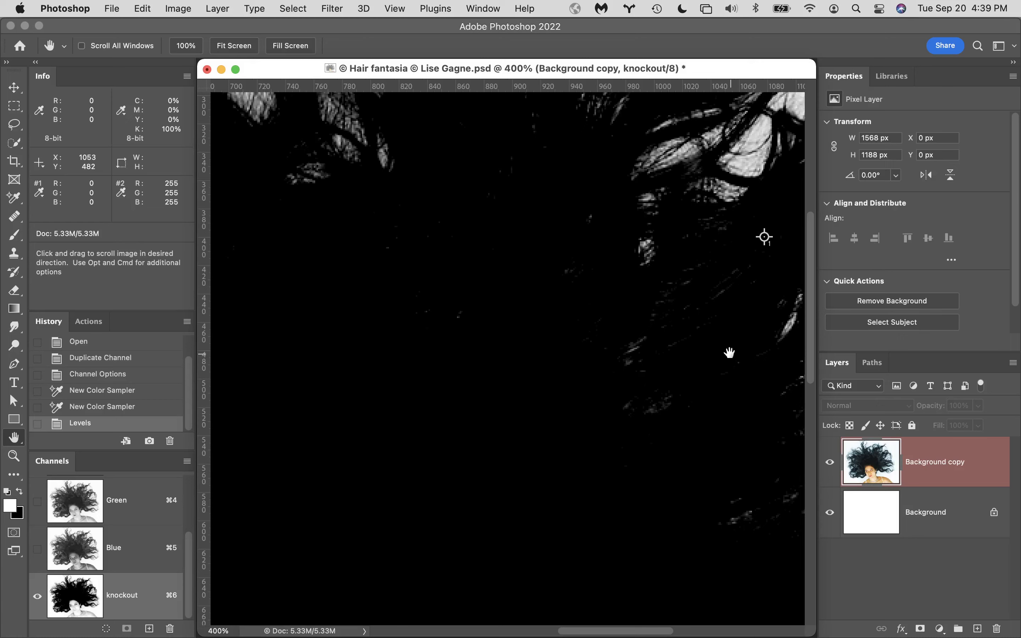
{"action": "left_click", "coordinate": [730, 354], "text": "super"}
{"action": "left_click", "coordinate": [544, 363], "text": "super"}
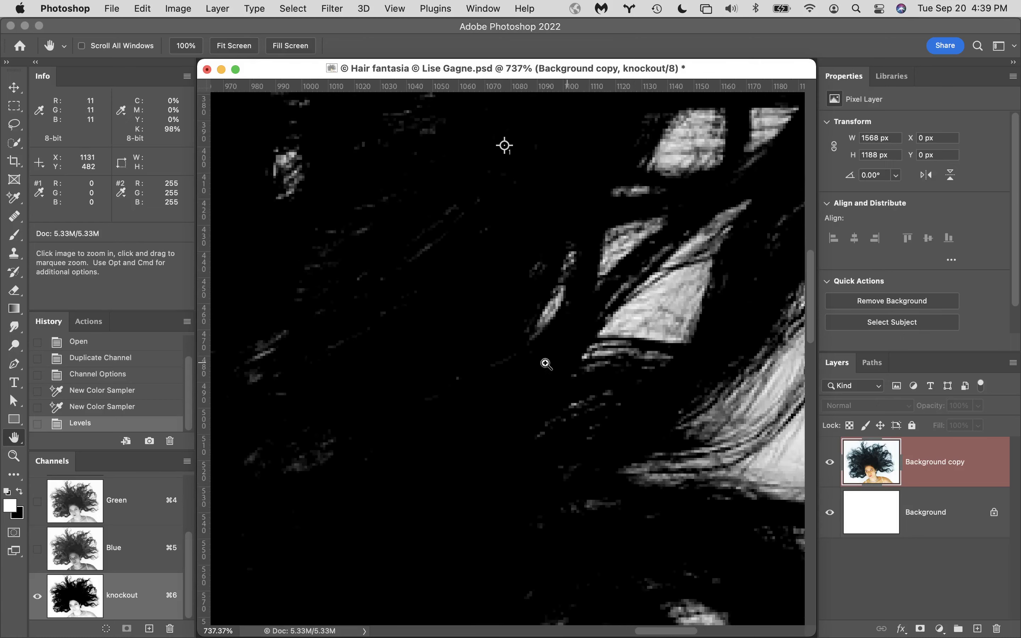
{"action": "left_click", "coordinate": [382, 413], "text": "super"}
{"action": "left_click", "coordinate": [382, 412], "text": "super"}
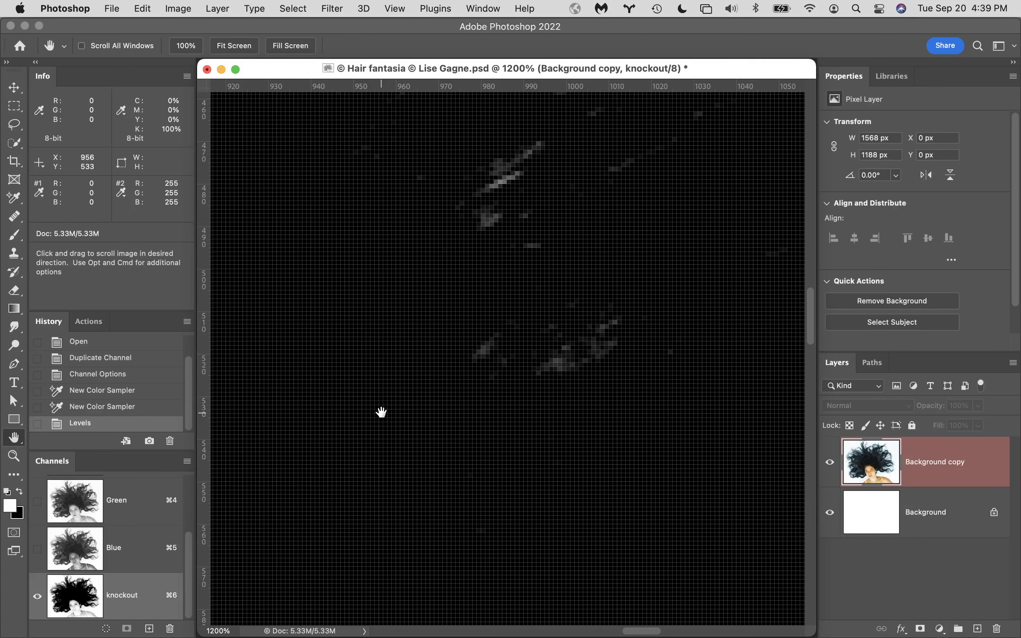
{"action": "key", "text": "super+minus"}
{"action": "key", "text": "super+minus"}
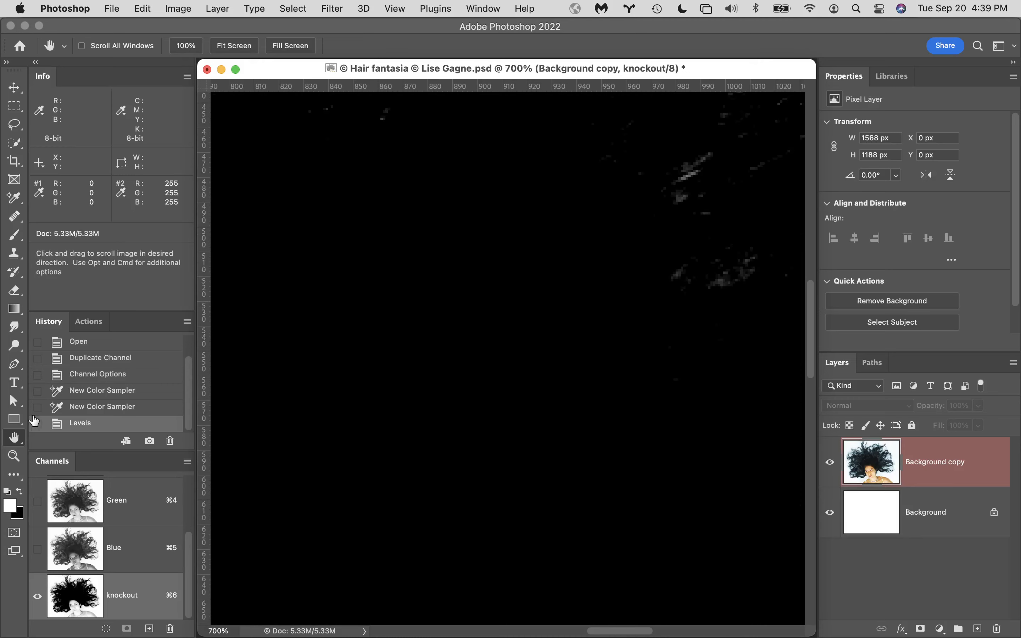
- Compare the inner hair area in the full-color RGB composite with the same area in the knockout channel
{"action": "double_click", "coordinate": [15, 438]}
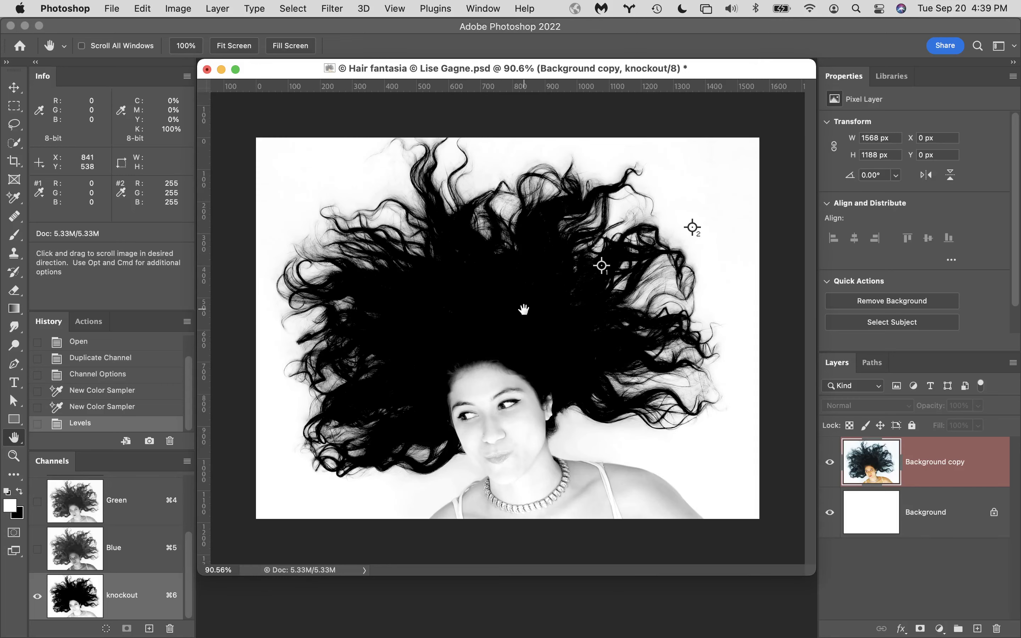
{"action": "left_click", "coordinate": [551, 306], "text": "super"}
{"action": "left_click", "coordinate": [577, 278], "text": "super"}
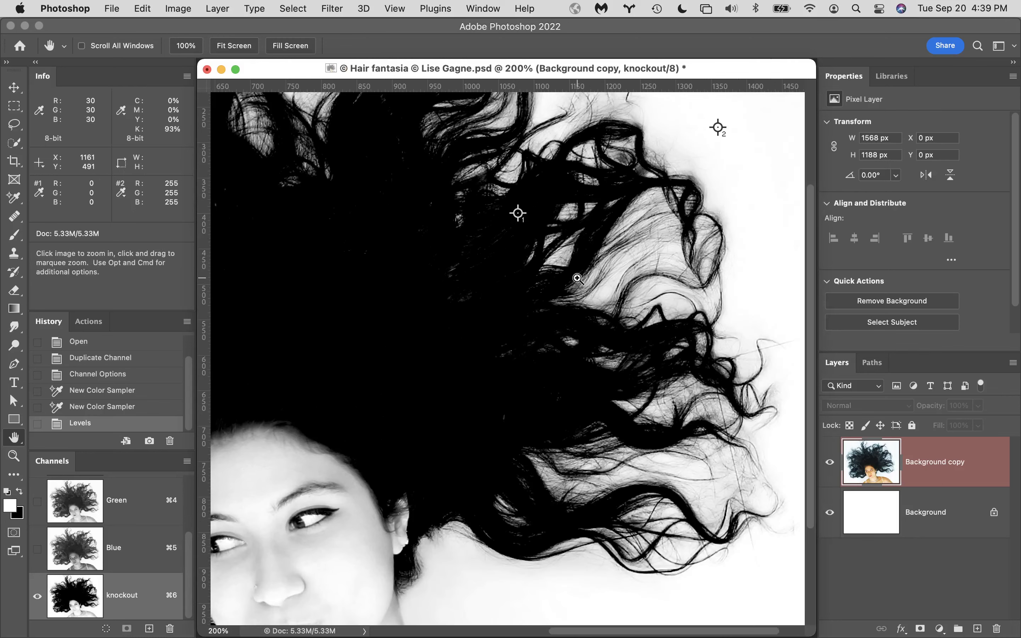
{"action": "left_click", "coordinate": [440, 288], "text": "super"}
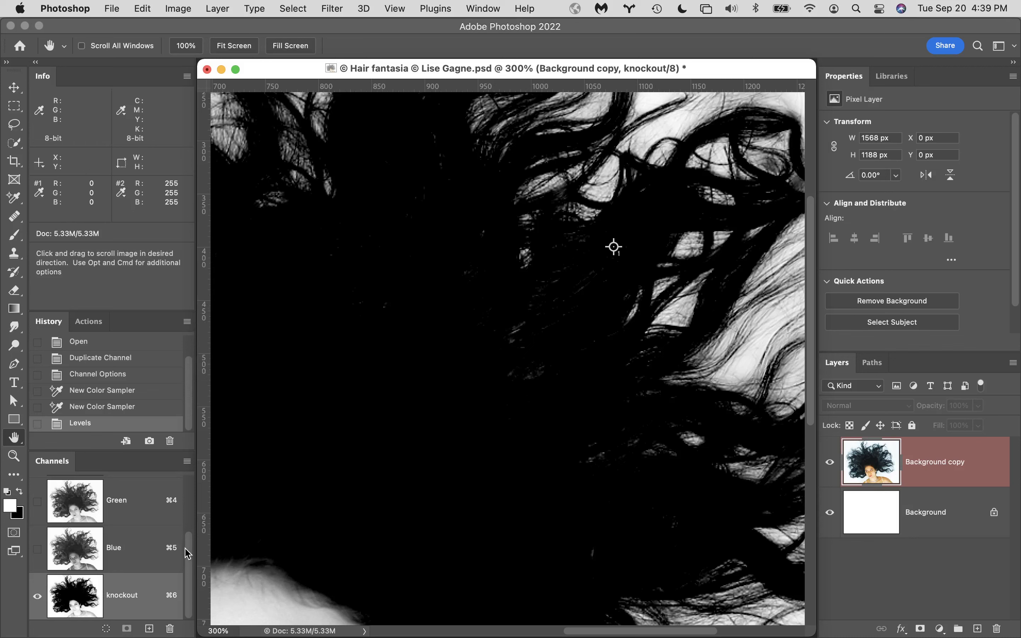
{"action": "left_click_drag", "start_coordinate": [187, 554], "coordinate": [195, 477]}
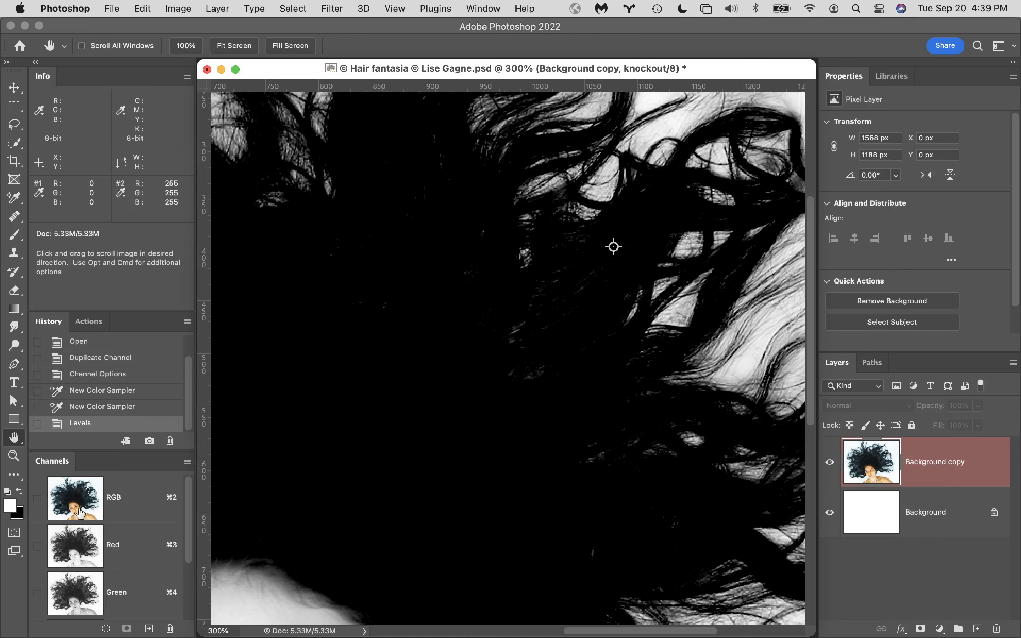
{"action": "left_click", "coordinate": [146, 499]}
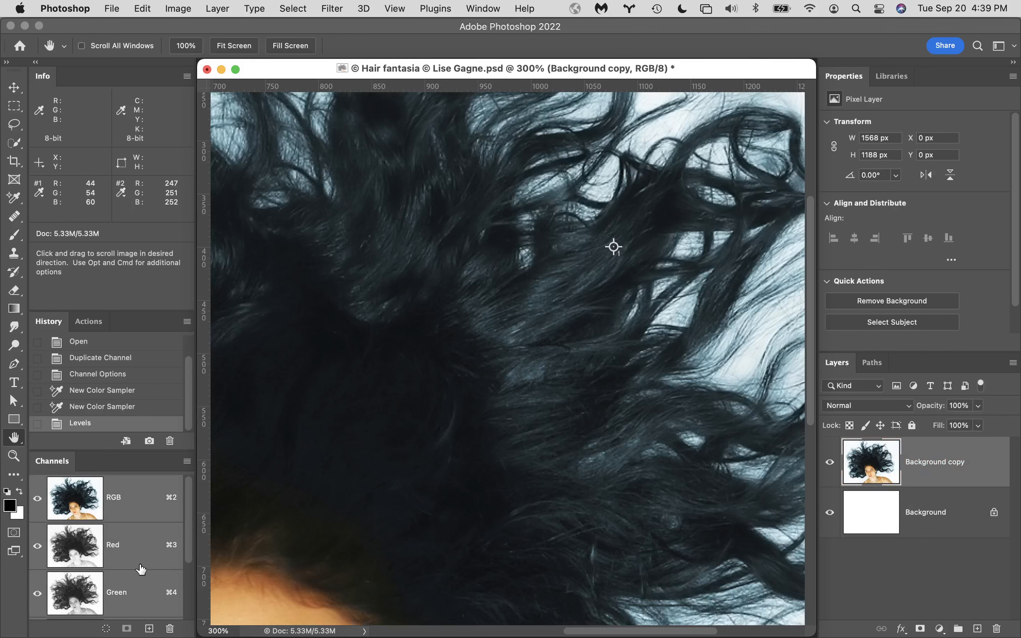
{"action": "scroll", "coordinate": [141, 569], "scroll_direction": "down", "scroll_amount": 3}
{"action": "left_click", "coordinate": [142, 601]}
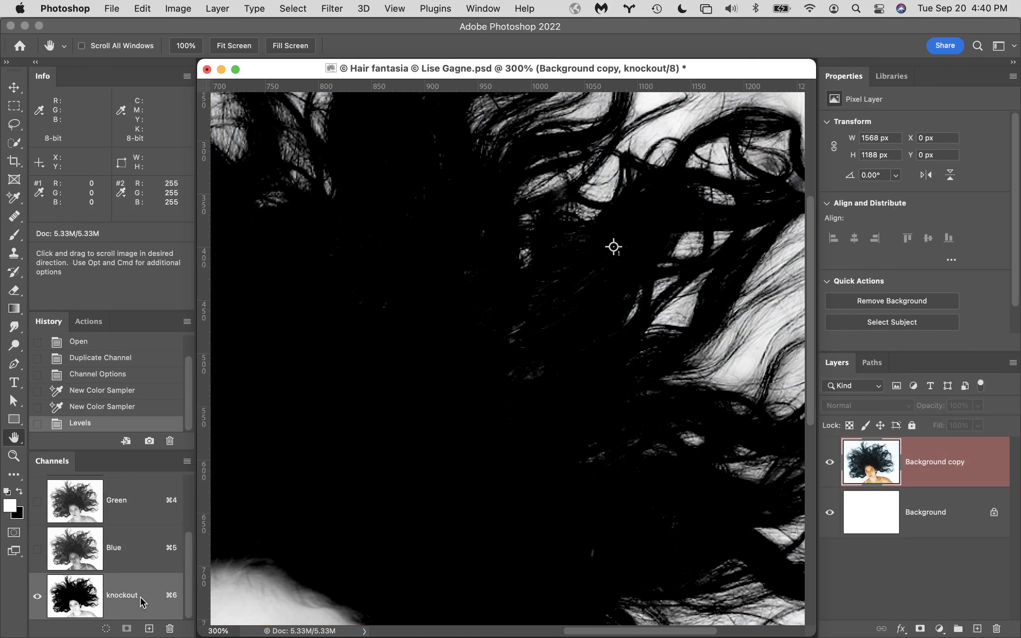
- Paint over the stray gray specks inside the hair in solid black with a 50 px Hard Round brush in the knockout channel
{"action": "key", "text": "b"}
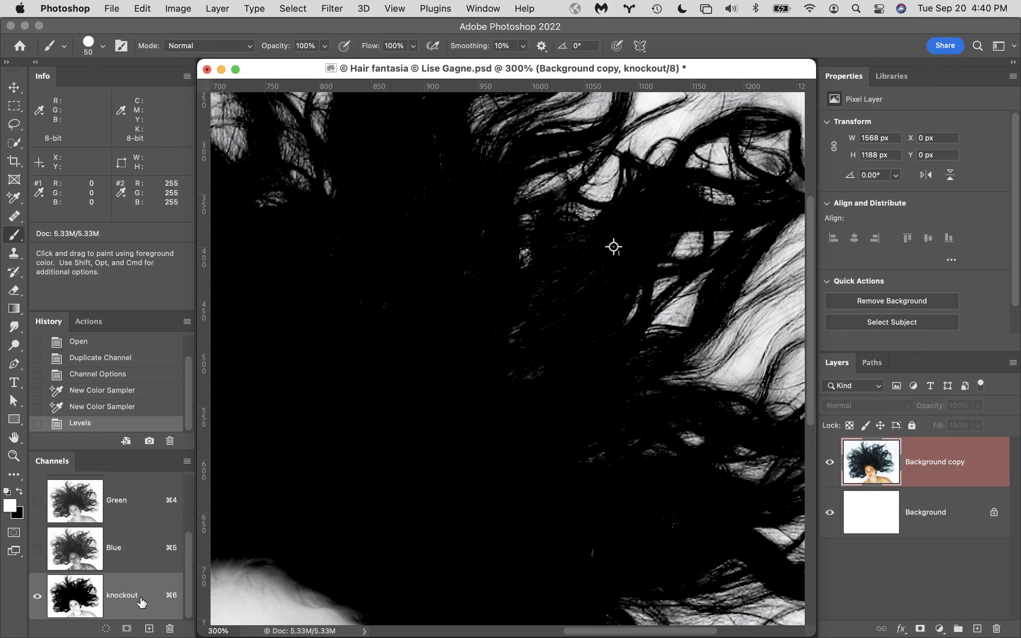
{"action": "left_click", "coordinate": [104, 49]}
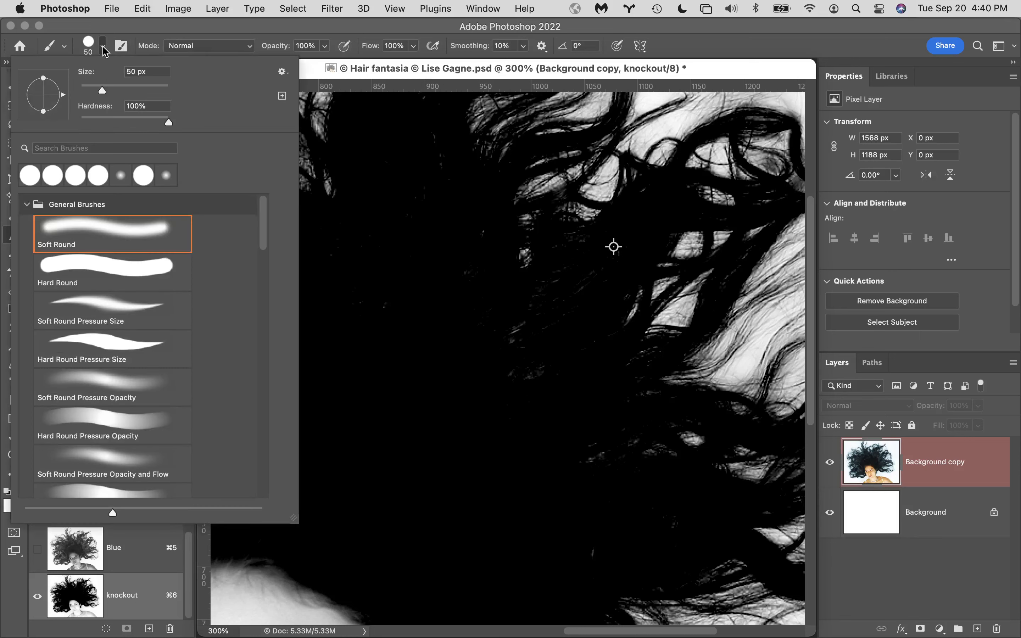
{"action": "left_click", "coordinate": [88, 271]}
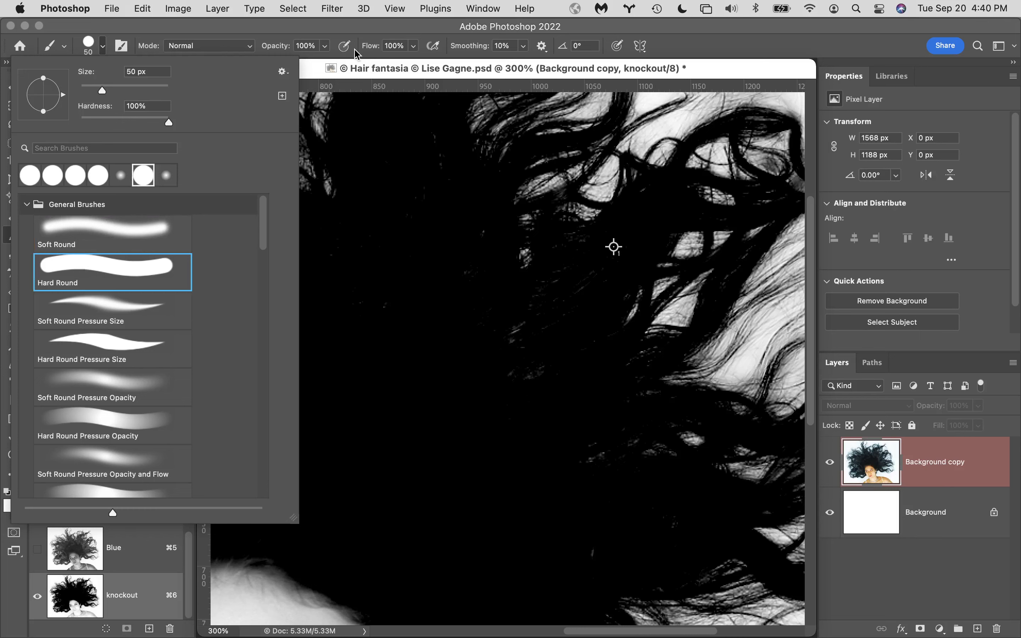
{"action": "left_click", "coordinate": [351, 31]}
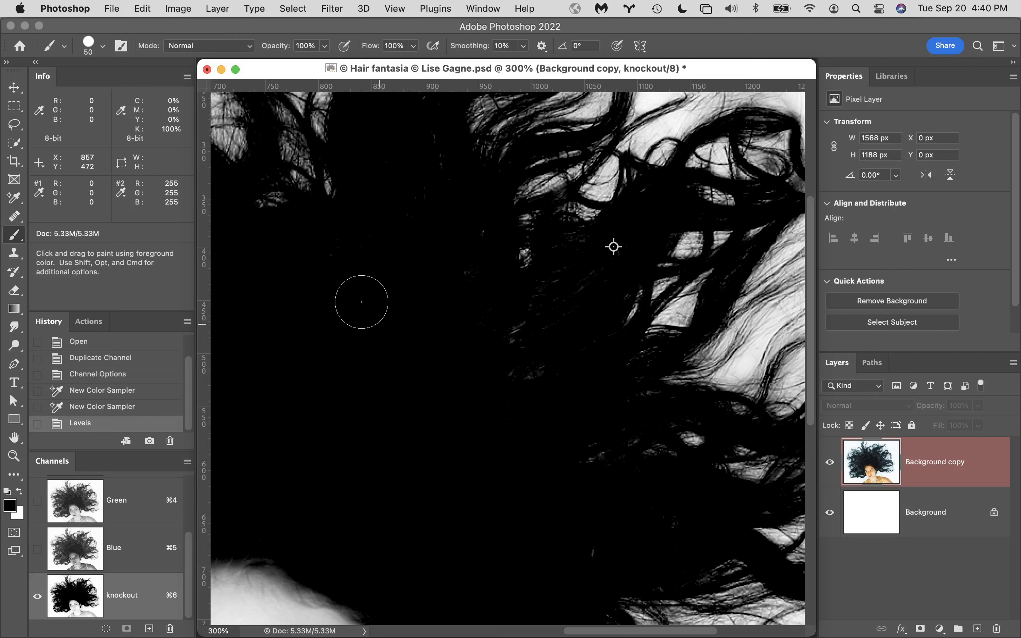
{"action": "mouse_move", "coordinate": [353, 426]}
{"action": "left_mouse_down"}
{"action": "mouse_move", "coordinate": [433, 406]}
{"action": "mouse_move", "coordinate": [683, 425]}
{"action": "left_mouse_up"}
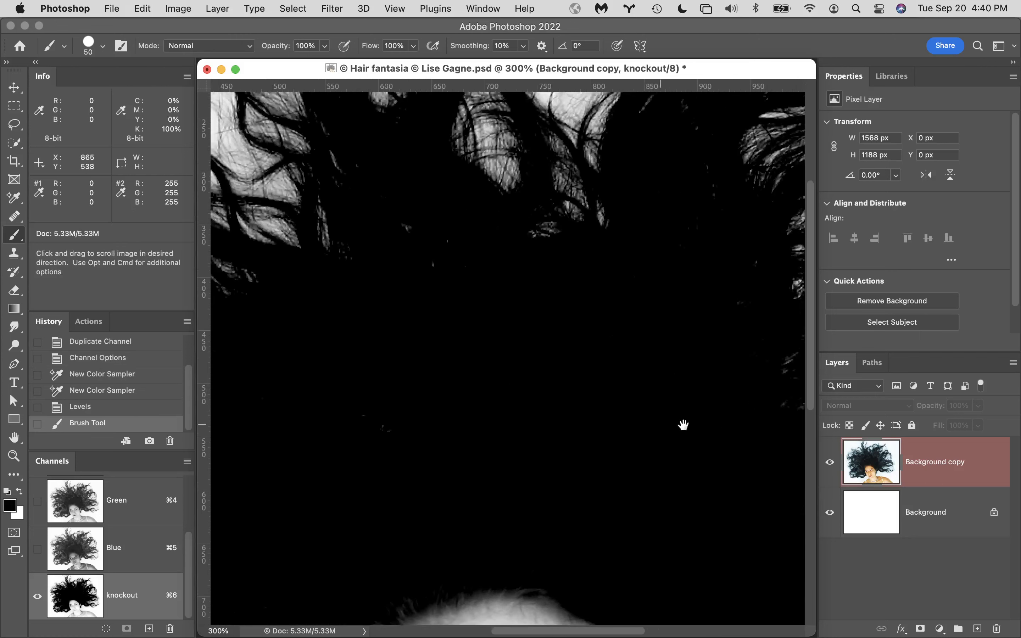
{"action": "left_click", "coordinate": [350, 412]}
{"action": "mouse_move", "coordinate": [497, 359]}
{"action": "left_mouse_down"}
{"action": "mouse_move", "coordinate": [628, 282]}
{"action": "mouse_move", "coordinate": [599, 114]}
{"action": "mouse_move", "coordinate": [486, 266]}
{"action": "left_mouse_up"}
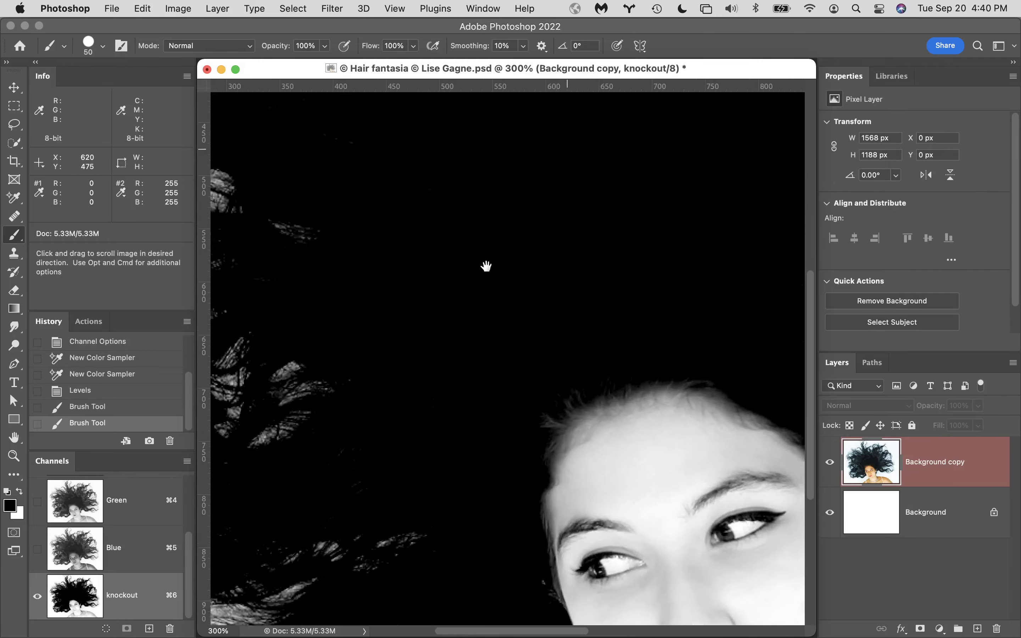
- Cover the forehead, hairline and central upper face down to the nose with solid black brush strokes
{"action": "left_click_drag", "start_coordinate": [410, 424], "coordinate": [501, 143]}
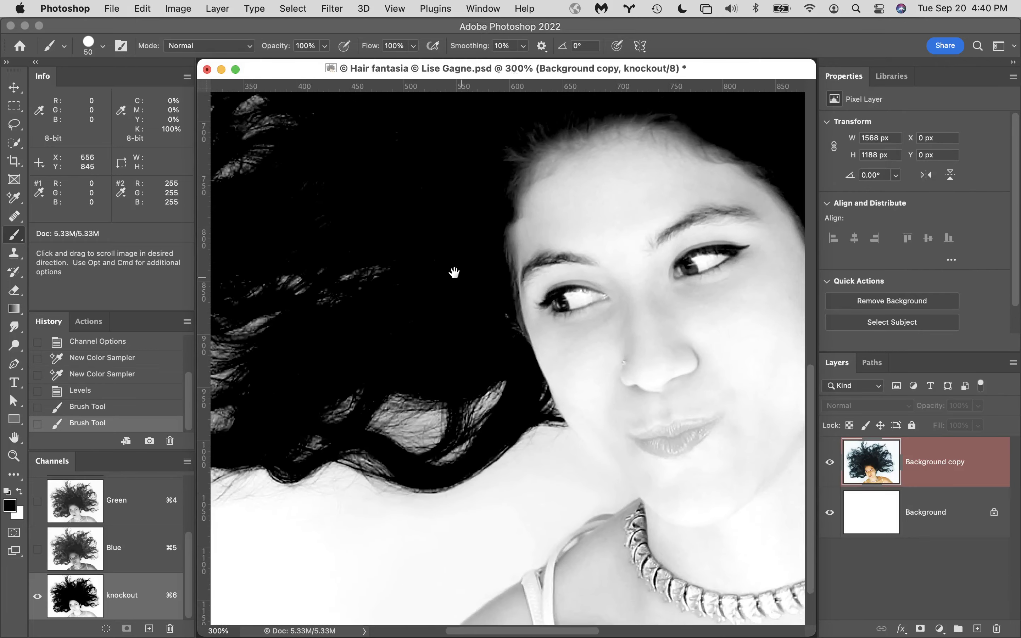
{"action": "left_click_drag", "start_coordinate": [454, 272], "coordinate": [353, 348]}
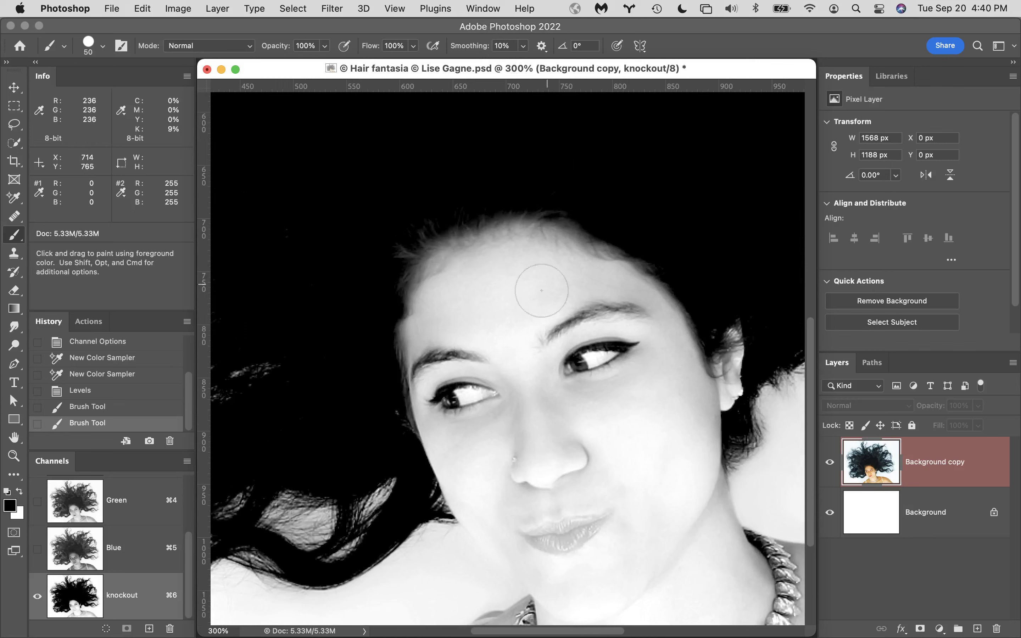
{"action": "mouse_move", "coordinate": [569, 227]}
{"action": "left_mouse_down"}
{"action": "mouse_move", "coordinate": [505, 264]}
{"action": "mouse_move", "coordinate": [412, 265]}
{"action": "mouse_move", "coordinate": [441, 223]}
{"action": "mouse_move", "coordinate": [445, 327]}
{"action": "mouse_move", "coordinate": [546, 393]}
{"action": "mouse_move", "coordinate": [555, 441]}
{"action": "mouse_move", "coordinate": [608, 296]}
{"action": "mouse_move", "coordinate": [555, 291]}
{"action": "mouse_move", "coordinate": [540, 333]}
{"action": "mouse_move", "coordinate": [627, 280]}
{"action": "mouse_move", "coordinate": [606, 304]}
{"action": "left_mouse_up"}
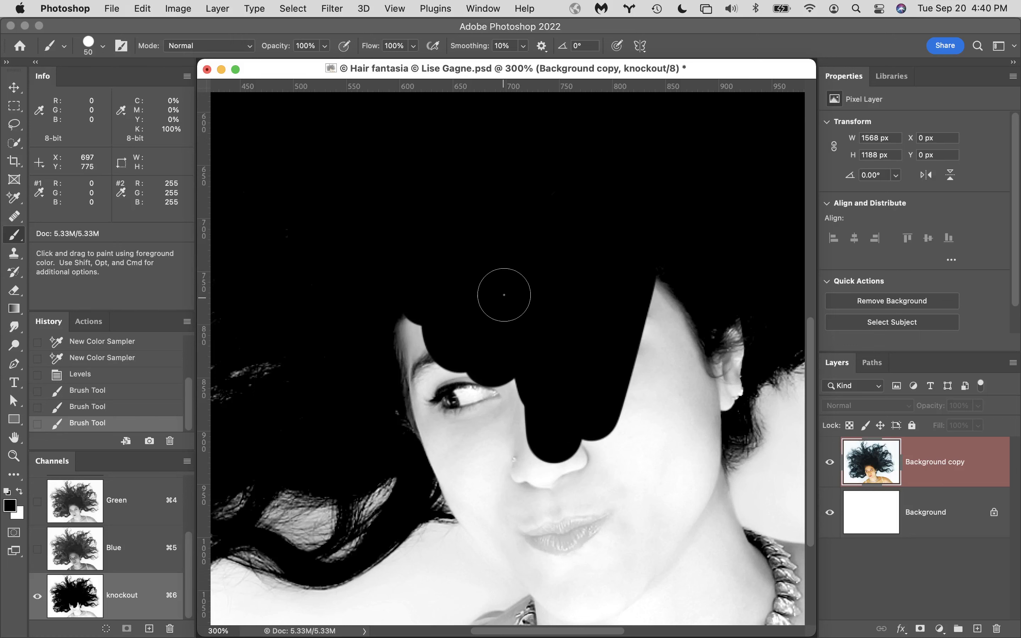
- Try painting black just inside the shoulder edge beside the strap with the brush in Normal mode, and undo the stroke
{"action": "left_click_drag", "start_coordinate": [588, 406], "coordinate": [324, 124]}
{"action": "mouse_move", "coordinate": [554, 468]}
{"action": "left_mouse_down"}
{"action": "mouse_move", "coordinate": [542, 483]}
{"action": "mouse_move", "coordinate": [479, 433]}
{"action": "left_mouse_up"}
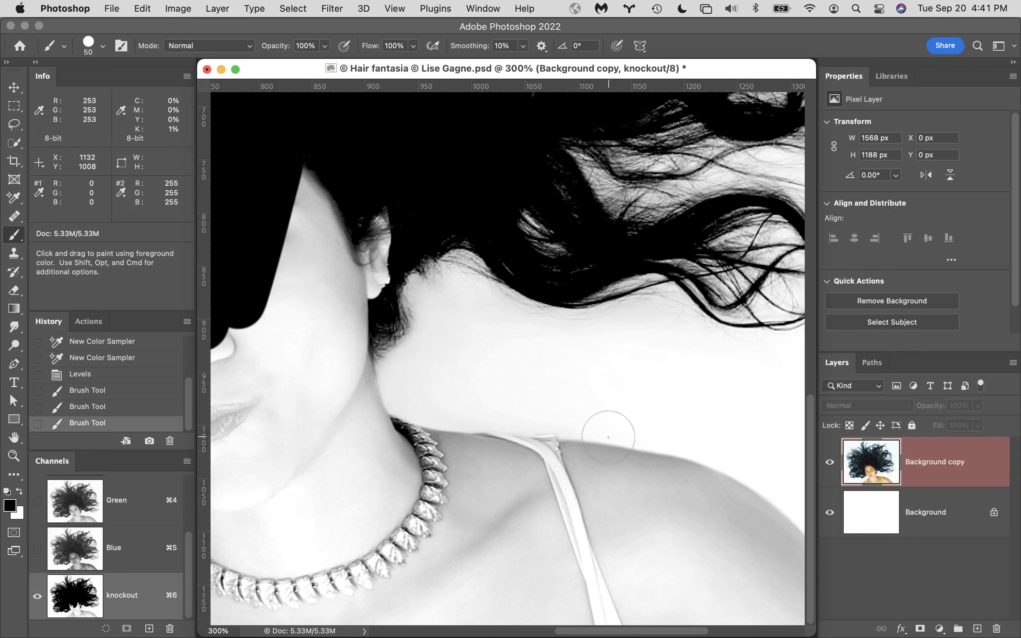
{"action": "key", "text": "super+space"}
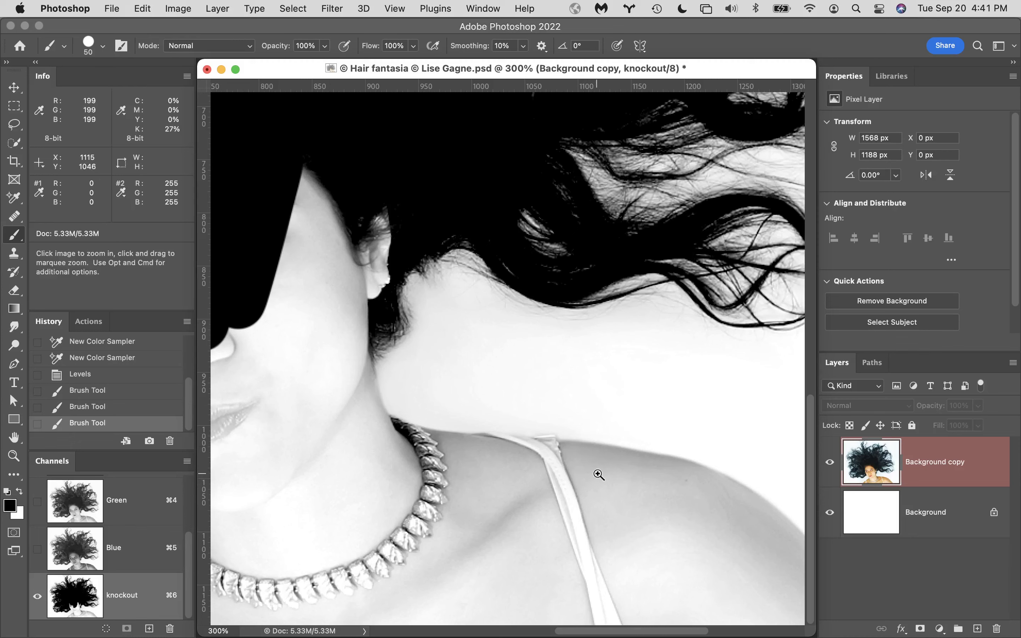
{"action": "left_click", "coordinate": [599, 474]}
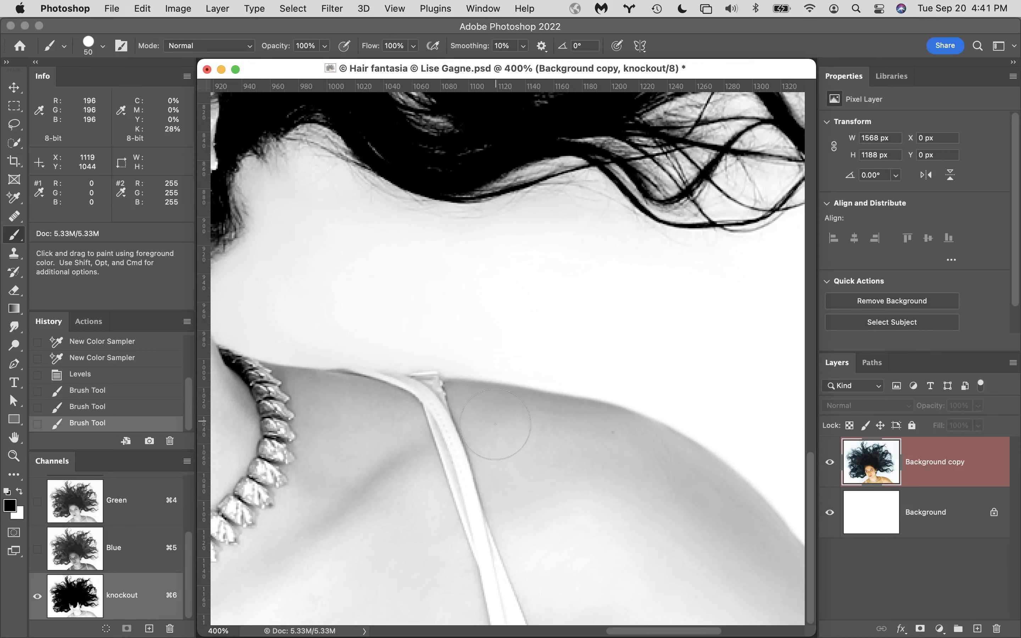
{"action": "left_click_drag", "start_coordinate": [495, 424], "coordinate": [597, 435]}
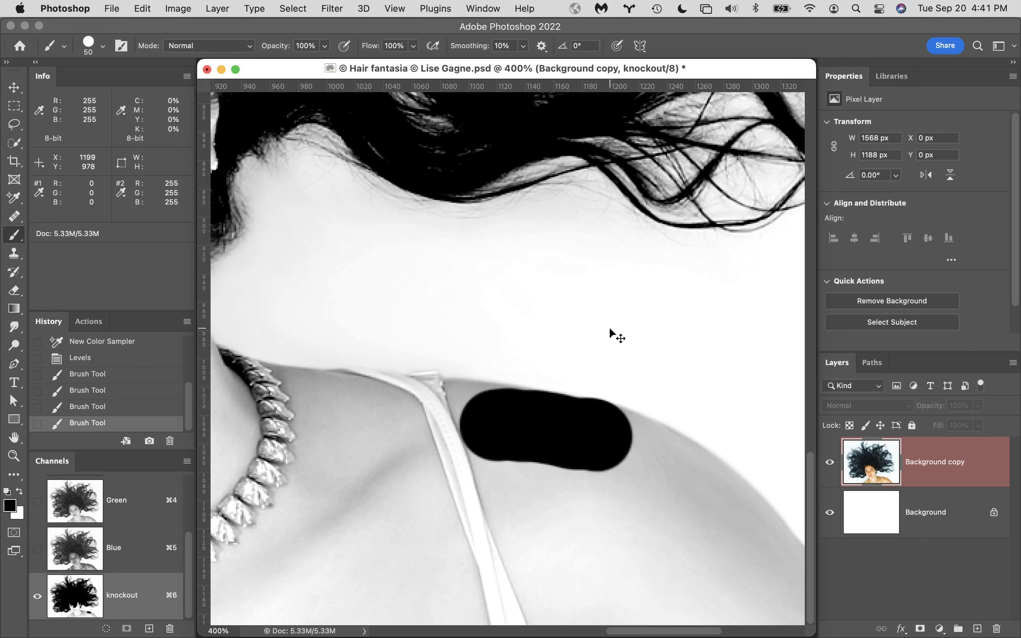
{"action": "key", "text": "super+z"}
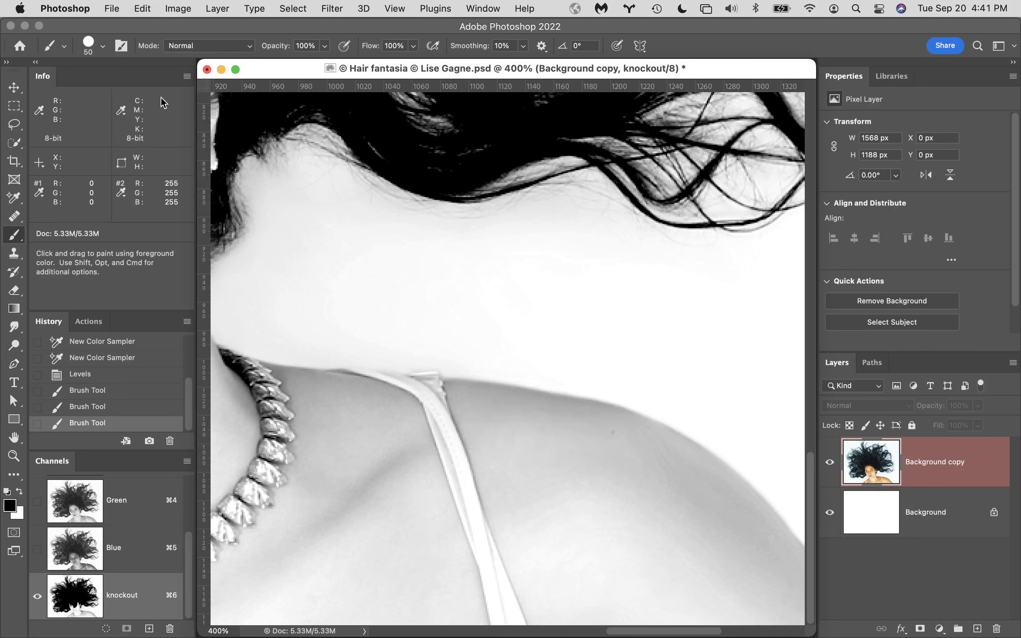
- Set the brush mode to Overlay and darken the shoulder's upper edge outward from the strap with repeated black strokes
{"action": "left_click", "coordinate": [223, 46]}
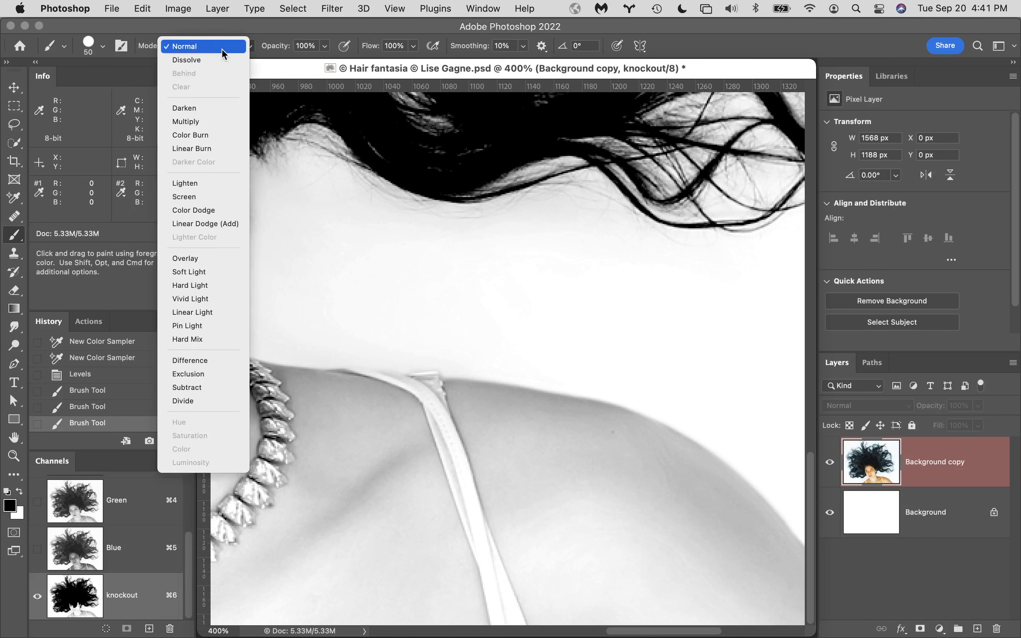
{"action": "left_click", "coordinate": [199, 259]}
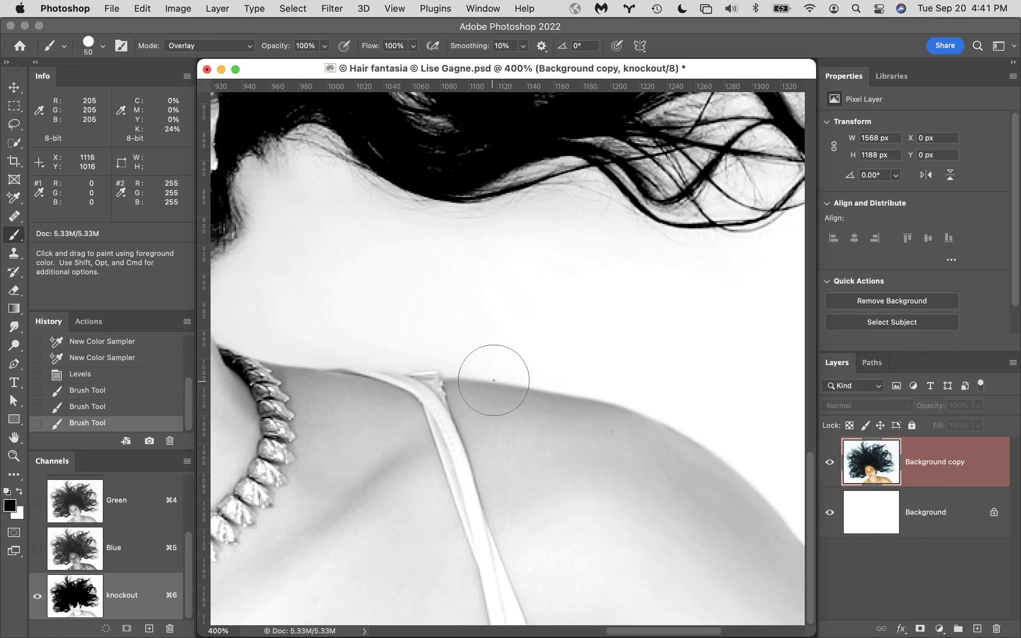
{"action": "left_click", "coordinate": [480, 396]}
{"action": "mouse_move", "coordinate": [479, 395]}
{"action": "left_mouse_down"}
{"action": "mouse_move", "coordinate": [628, 425]}
{"action": "mouse_move", "coordinate": [678, 448]}
{"action": "mouse_move", "coordinate": [725, 511]}
{"action": "left_mouse_up"}
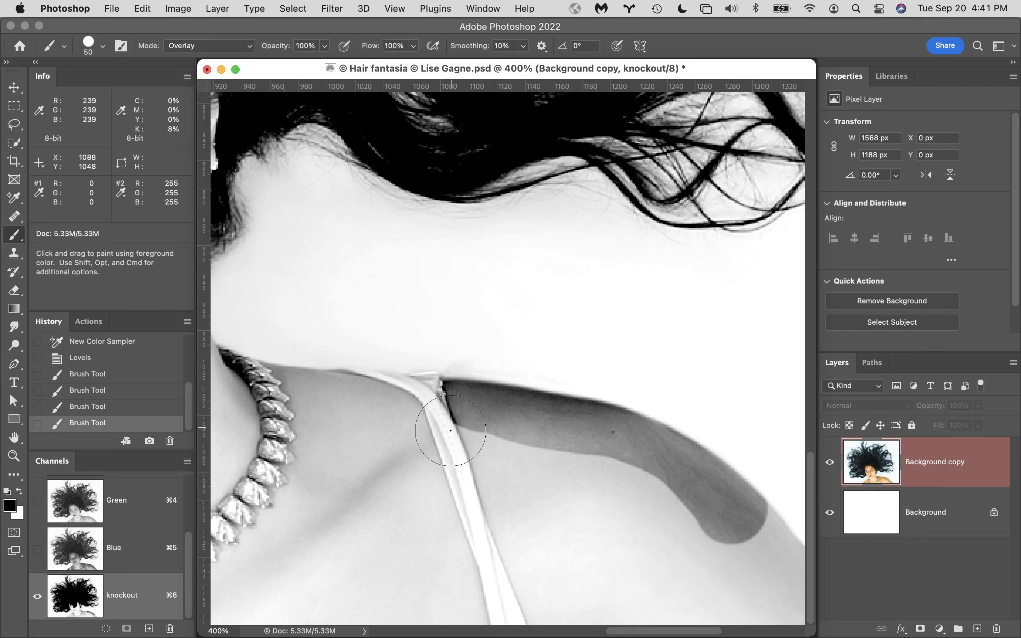
{"action": "mouse_move", "coordinate": [448, 418]}
{"action": "left_mouse_down"}
{"action": "mouse_move", "coordinate": [522, 419]}
{"action": "mouse_move", "coordinate": [621, 446]}
{"action": "mouse_move", "coordinate": [692, 481]}
{"action": "mouse_move", "coordinate": [743, 529]}
{"action": "mouse_move", "coordinate": [708, 489]}
{"action": "mouse_move", "coordinate": [612, 422]}
{"action": "mouse_move", "coordinate": [533, 413]}
{"action": "left_mouse_up"}
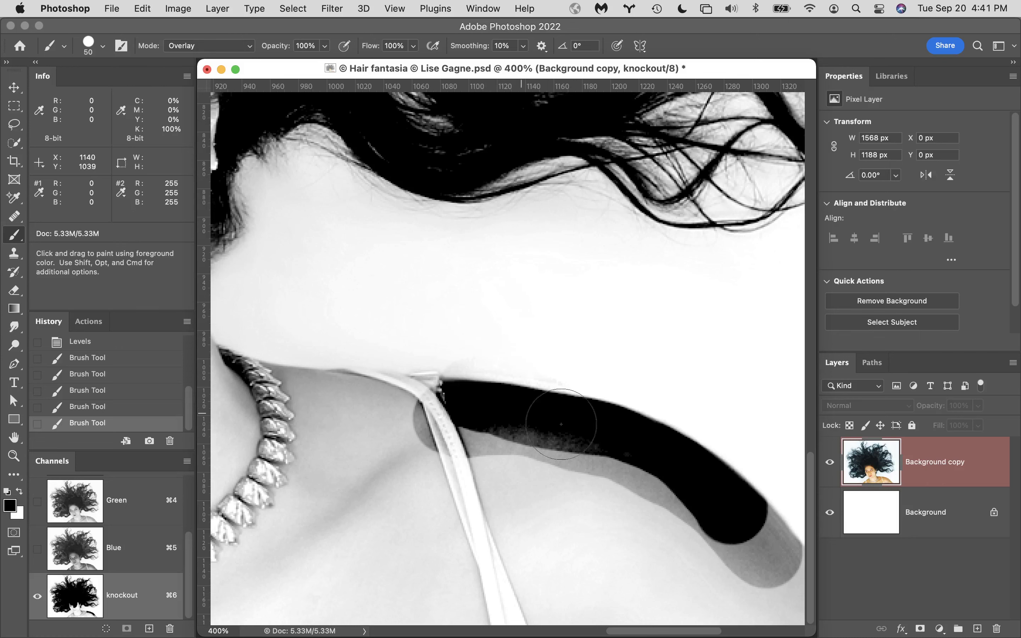
- Continue the black Overlay strokes along the outer shoulder and upper arm to the lower edge of the image
{"action": "key", "text": "space"}
{"action": "mouse_move", "coordinate": [665, 502]}
{"action": "left_mouse_down"}
{"action": "mouse_move", "coordinate": [615, 433]}
{"action": "mouse_move", "coordinate": [496, 359]}
{"action": "left_mouse_up"}
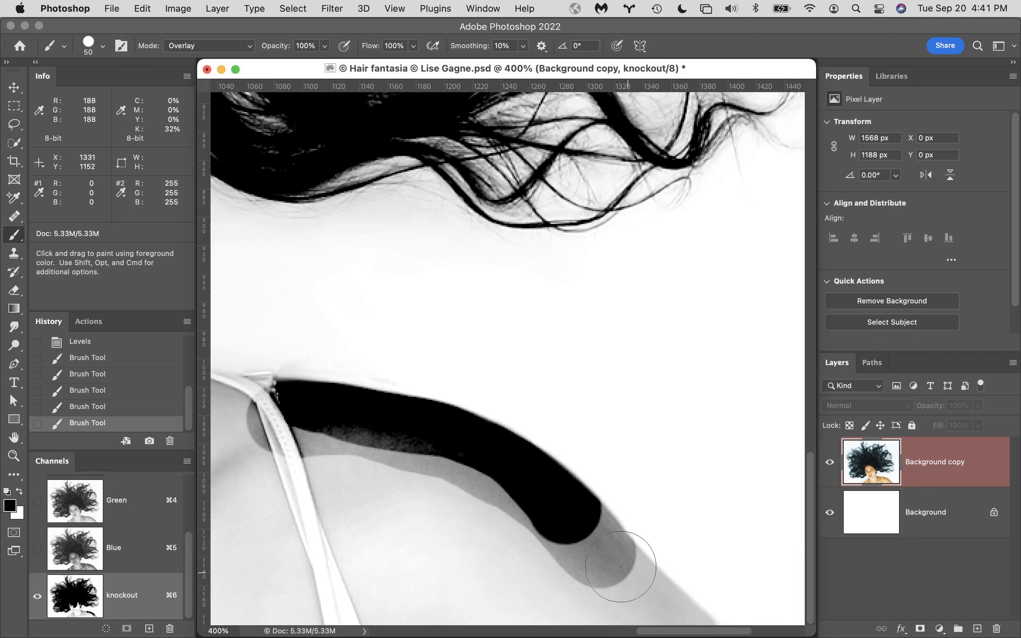
{"action": "left_click_drag", "start_coordinate": [570, 521], "coordinate": [743, 616]}
- Darken the edge from the shoulder strap past the necklace and up the side of the neck with black Overlay strokes
{"action": "key", "text": "space"}
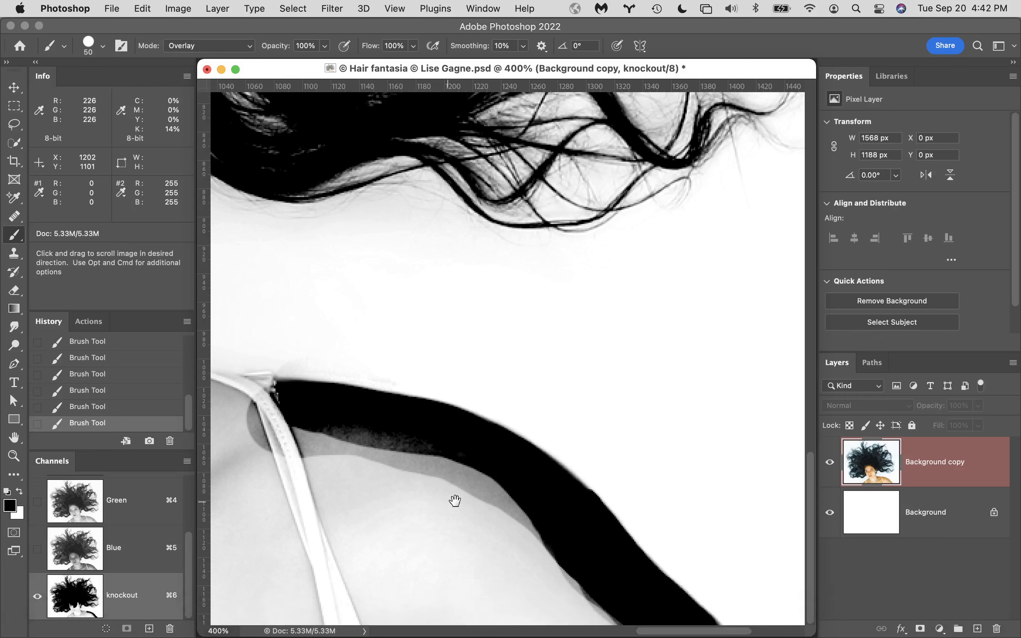
{"action": "left_click_drag", "start_coordinate": [455, 497], "coordinate": [708, 443]}
{"action": "mouse_move", "coordinate": [376, 397]}
{"action": "left_mouse_down"}
{"action": "mouse_move", "coordinate": [476, 417]}
{"action": "mouse_move", "coordinate": [386, 381]}
{"action": "mouse_move", "coordinate": [486, 390]}
{"action": "mouse_move", "coordinate": [502, 397]}
{"action": "mouse_move", "coordinate": [406, 413]}
{"action": "mouse_move", "coordinate": [563, 417]}
{"action": "mouse_move", "coordinate": [360, 400]}
{"action": "mouse_move", "coordinate": [455, 403]}
{"action": "mouse_move", "coordinate": [422, 404]}
{"action": "mouse_move", "coordinate": [563, 423]}
{"action": "mouse_move", "coordinate": [504, 380]}
{"action": "left_mouse_up"}
{"action": "mouse_move", "coordinate": [226, 320]}
{"action": "left_mouse_down"}
{"action": "mouse_move", "coordinate": [272, 340]}
{"action": "mouse_move", "coordinate": [240, 270]}
{"action": "mouse_move", "coordinate": [277, 389]}
{"action": "mouse_move", "coordinate": [251, 293]}
{"action": "mouse_move", "coordinate": [263, 301]}
{"action": "mouse_move", "coordinate": [265, 339]}
{"action": "mouse_move", "coordinate": [265, 284]}
{"action": "mouse_move", "coordinate": [284, 363]}
{"action": "mouse_move", "coordinate": [312, 414]}
{"action": "mouse_move", "coordinate": [264, 359]}
{"action": "mouse_move", "coordinate": [326, 432]}
{"action": "mouse_move", "coordinate": [288, 375]}
{"action": "mouse_move", "coordinate": [336, 411]}
{"action": "mouse_move", "coordinate": [350, 405]}
{"action": "mouse_move", "coordinate": [337, 398]}
{"action": "mouse_move", "coordinate": [363, 403]}
{"action": "mouse_move", "coordinate": [348, 390]}
{"action": "mouse_move", "coordinate": [399, 445]}
{"action": "mouse_move", "coordinate": [404, 490]}
{"action": "mouse_move", "coordinate": [432, 463]}
{"action": "mouse_move", "coordinate": [427, 394]}
{"action": "mouse_move", "coordinate": [457, 433]}
{"action": "left_mouse_up"}
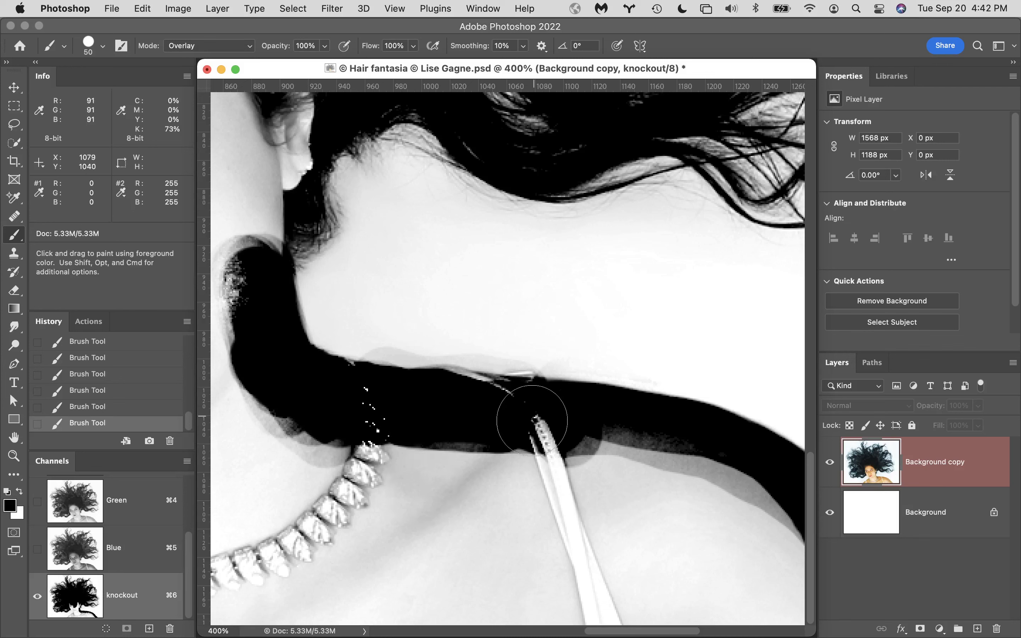
- Whiten the background directly along the neck and shoulder edge in Overlay mode with a white 25 px brush
{"action": "key", "text": "x"}
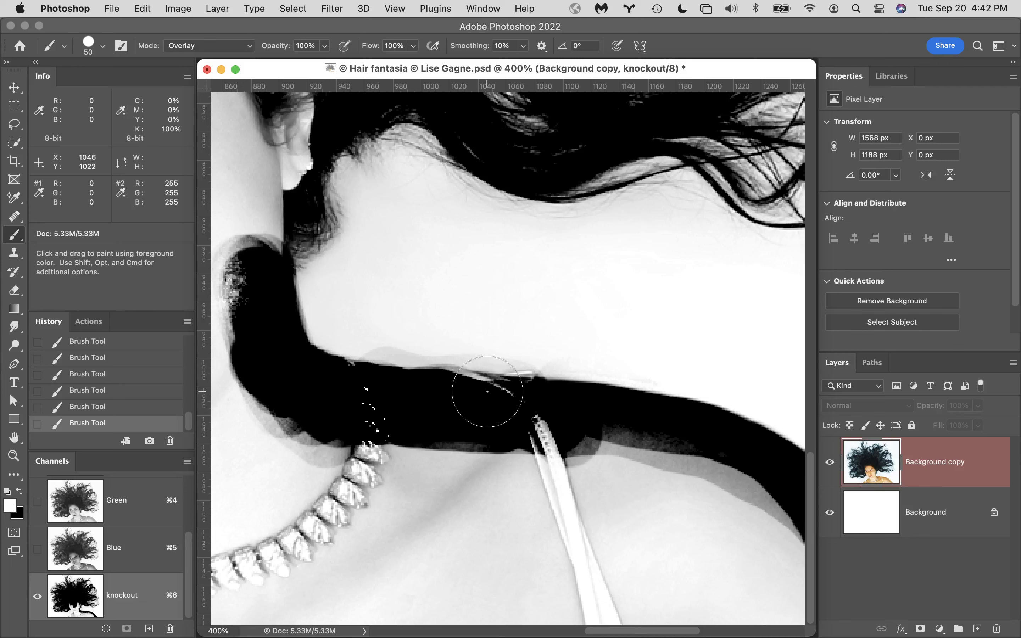
{"action": "key", "text": "bracketleft"}
{"action": "key", "text": "bracketleft"}
{"action": "key", "text": "bracketleft"}
{"action": "key", "text": "bracketleft"}
{"action": "key", "text": "bracketleft"}
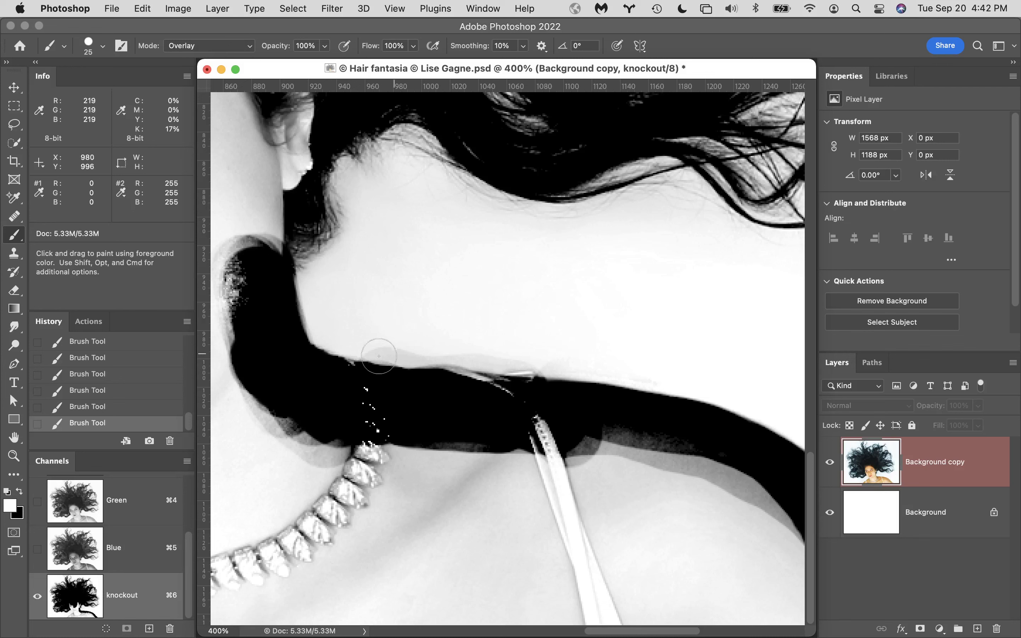
{"action": "mouse_move", "coordinate": [373, 351]}
{"action": "left_mouse_down"}
{"action": "mouse_move", "coordinate": [577, 365]}
{"action": "mouse_move", "coordinate": [728, 405]}
{"action": "left_mouse_up"}
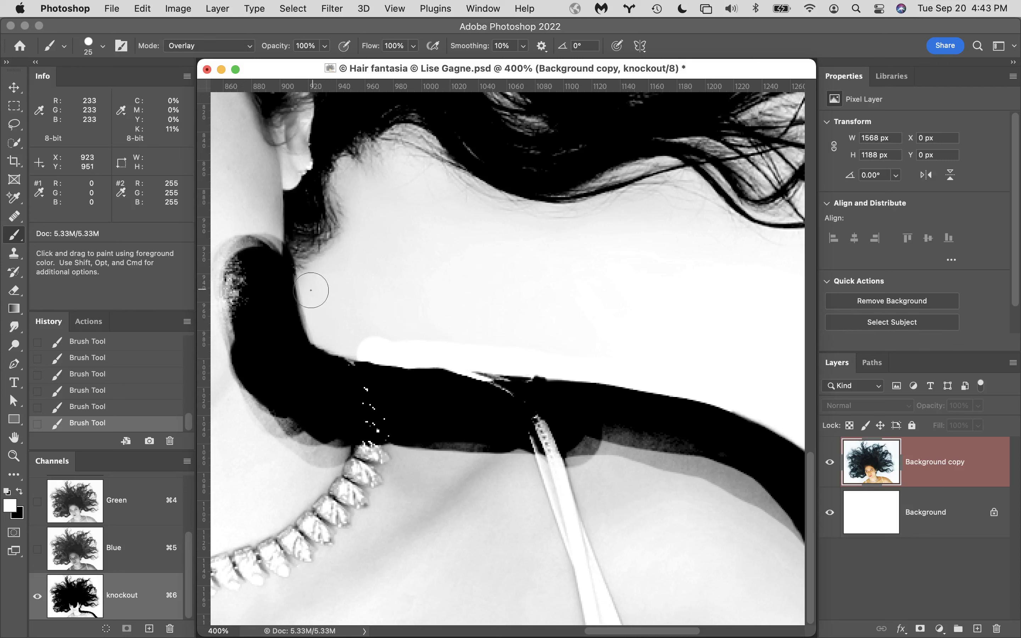
{"action": "mouse_move", "coordinate": [311, 291]}
{"action": "left_mouse_down"}
{"action": "mouse_move", "coordinate": [318, 340]}
{"action": "mouse_move", "coordinate": [341, 357]}
{"action": "mouse_move", "coordinate": [385, 351]}
{"action": "mouse_move", "coordinate": [338, 347]}
{"action": "mouse_move", "coordinate": [381, 353]}
{"action": "left_mouse_up"}
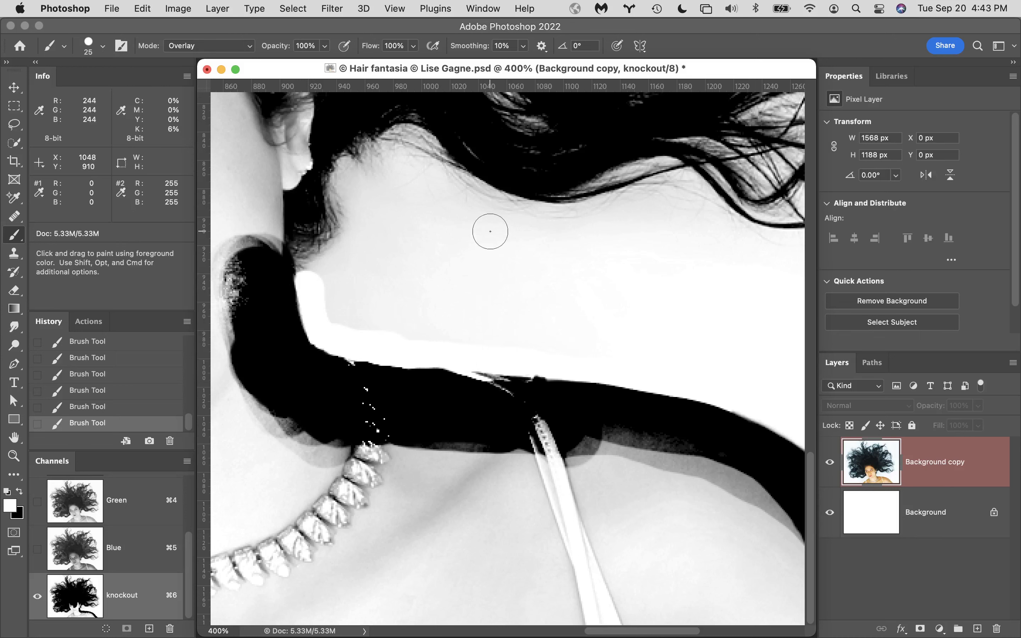
- Whiten the gray background beneath the curls using a white 80 px Overlay brush at 0% hardness and 6% flow
{"action": "key", "text": "space"}
{"action": "mouse_move", "coordinate": [423, 154]}
{"action": "left_mouse_down"}
{"action": "mouse_move", "coordinate": [425, 336]}
{"action": "mouse_move", "coordinate": [430, 323]}
{"action": "left_mouse_up"}
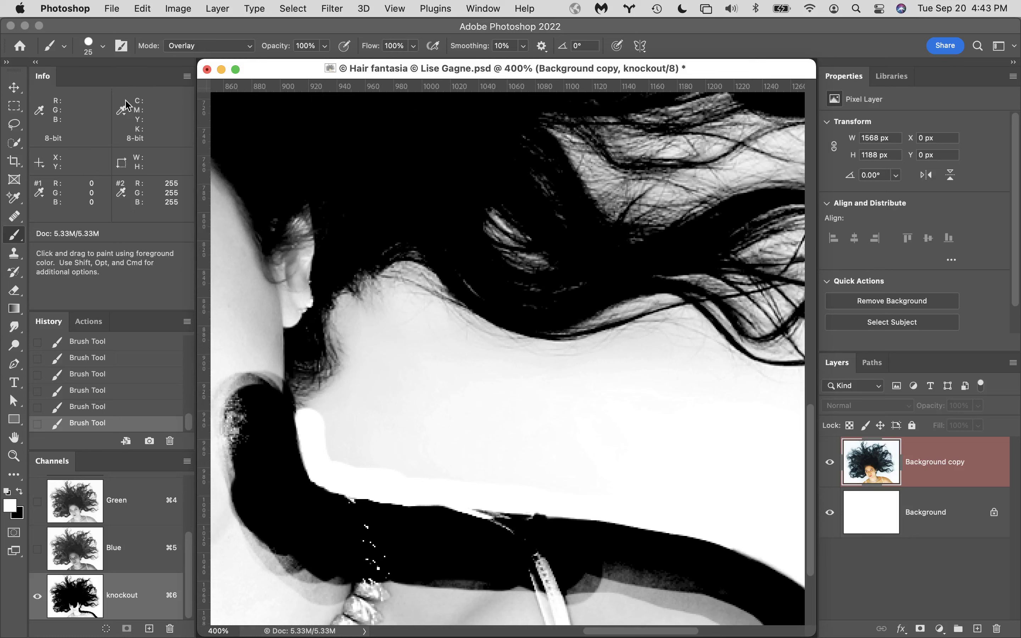
{"action": "left_click", "coordinate": [104, 48]}
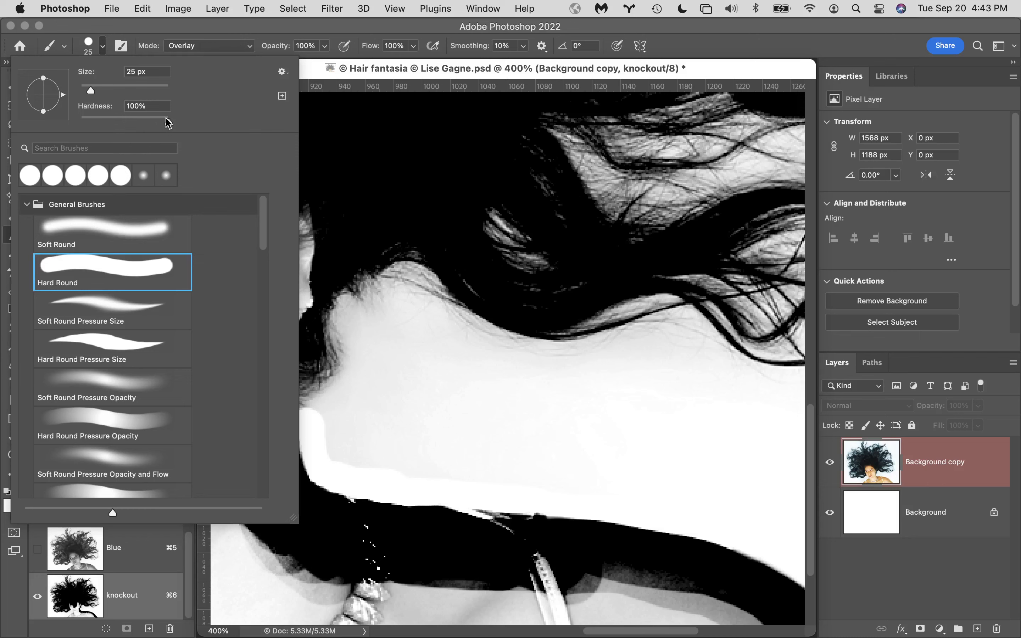
{"action": "left_click_drag", "start_coordinate": [166, 119], "coordinate": [162, 122]}
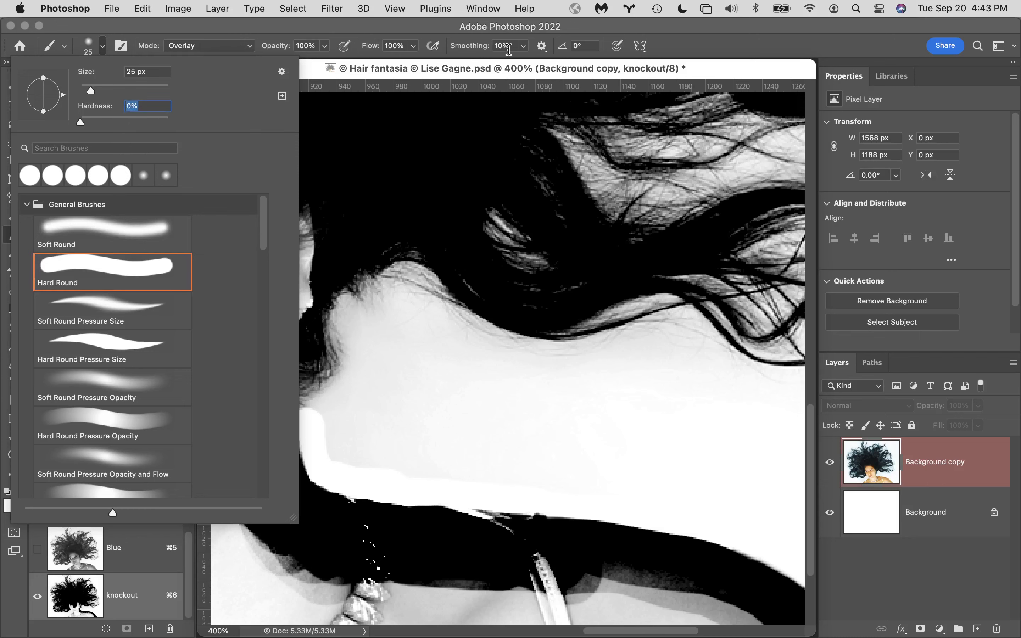
{"action": "left_click", "coordinate": [475, 29]}
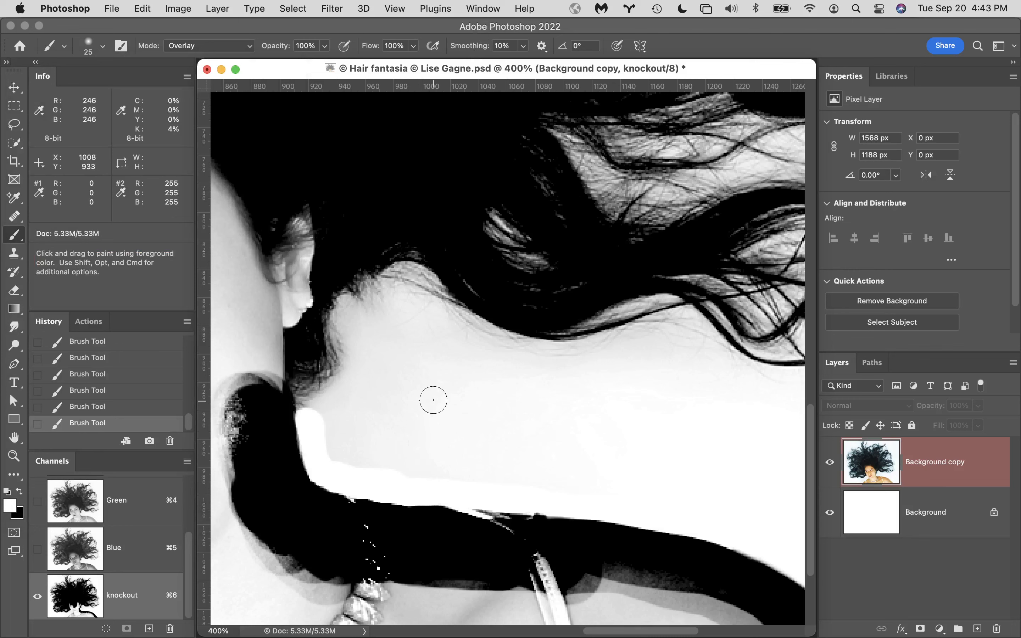
{"action": "key", "text": "bracketright"}
{"action": "key", "text": "bracketright"}
{"action": "key", "text": "bracketright"}
{"action": "key", "text": "bracketright"}
{"action": "key", "text": "bracketright"}
{"action": "key", "text": "bracketright"}
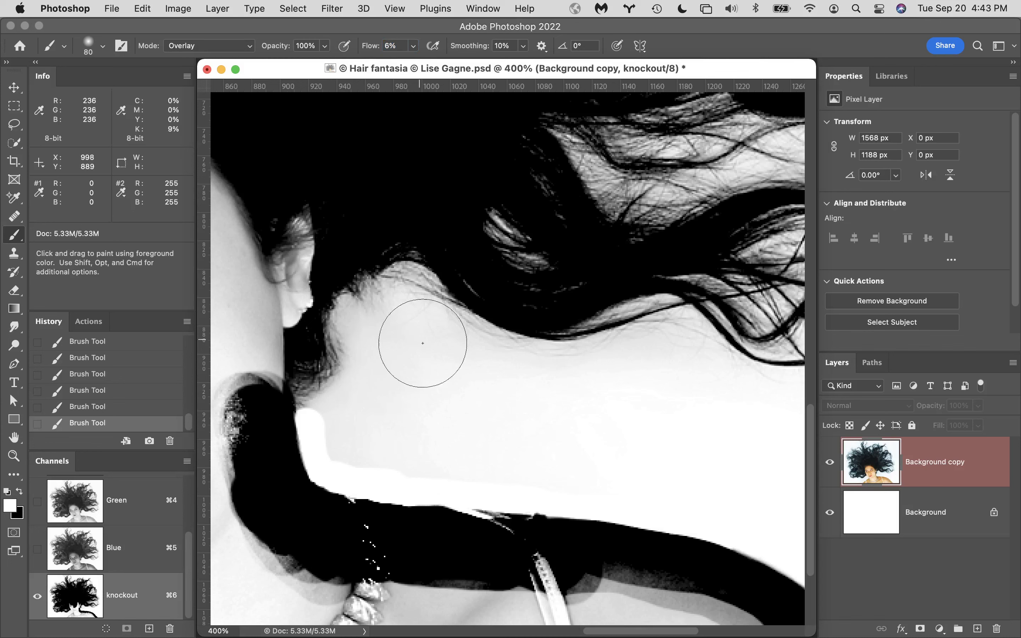
{"action": "mouse_move", "coordinate": [423, 343]}
{"action": "left_mouse_down"}
{"action": "mouse_move", "coordinate": [429, 370]}
{"action": "mouse_move", "coordinate": [403, 388]}
{"action": "mouse_move", "coordinate": [364, 351]}
{"action": "mouse_move", "coordinate": [422, 444]}
{"action": "mouse_move", "coordinate": [373, 399]}
{"action": "mouse_move", "coordinate": [342, 412]}
{"action": "mouse_move", "coordinate": [401, 435]}
{"action": "mouse_move", "coordinate": [428, 427]}
{"action": "mouse_move", "coordinate": [440, 362]}
{"action": "mouse_move", "coordinate": [404, 300]}
{"action": "mouse_move", "coordinate": [504, 332]}
{"action": "mouse_move", "coordinate": [538, 451]}
{"action": "mouse_move", "coordinate": [538, 405]}
{"action": "mouse_move", "coordinate": [562, 400]}
{"action": "mouse_move", "coordinate": [677, 424]}
{"action": "mouse_move", "coordinate": [615, 368]}
{"action": "mouse_move", "coordinate": [594, 402]}
{"action": "mouse_move", "coordinate": [731, 441]}
{"action": "mouse_move", "coordinate": [735, 421]}
{"action": "mouse_move", "coordinate": [606, 422]}
{"action": "mouse_move", "coordinate": [539, 436]}
{"action": "mouse_move", "coordinate": [580, 456]}
{"action": "mouse_move", "coordinate": [424, 329]}
{"action": "mouse_move", "coordinate": [400, 195]}
{"action": "mouse_move", "coordinate": [407, 392]}
{"action": "mouse_move", "coordinate": [416, 236]}
{"action": "mouse_move", "coordinate": [395, 348]}
{"action": "mouse_move", "coordinate": [402, 285]}
{"action": "mouse_move", "coordinate": [429, 289]}
{"action": "mouse_move", "coordinate": [418, 363]}
{"action": "mouse_move", "coordinate": [424, 345]}
{"action": "mouse_move", "coordinate": [352, 425]}
{"action": "mouse_move", "coordinate": [389, 444]}
{"action": "mouse_move", "coordinate": [388, 410]}
{"action": "mouse_move", "coordinate": [385, 423]}
{"action": "mouse_move", "coordinate": [407, 416]}
{"action": "mouse_move", "coordinate": [370, 417]}
{"action": "mouse_move", "coordinate": [464, 433]}
{"action": "mouse_move", "coordinate": [540, 421]}
{"action": "mouse_move", "coordinate": [373, 375]}
{"action": "mouse_move", "coordinate": [547, 279]}
{"action": "mouse_move", "coordinate": [547, 421]}
{"action": "mouse_move", "coordinate": [587, 358]}
{"action": "mouse_move", "coordinate": [554, 390]}
{"action": "left_mouse_up"}
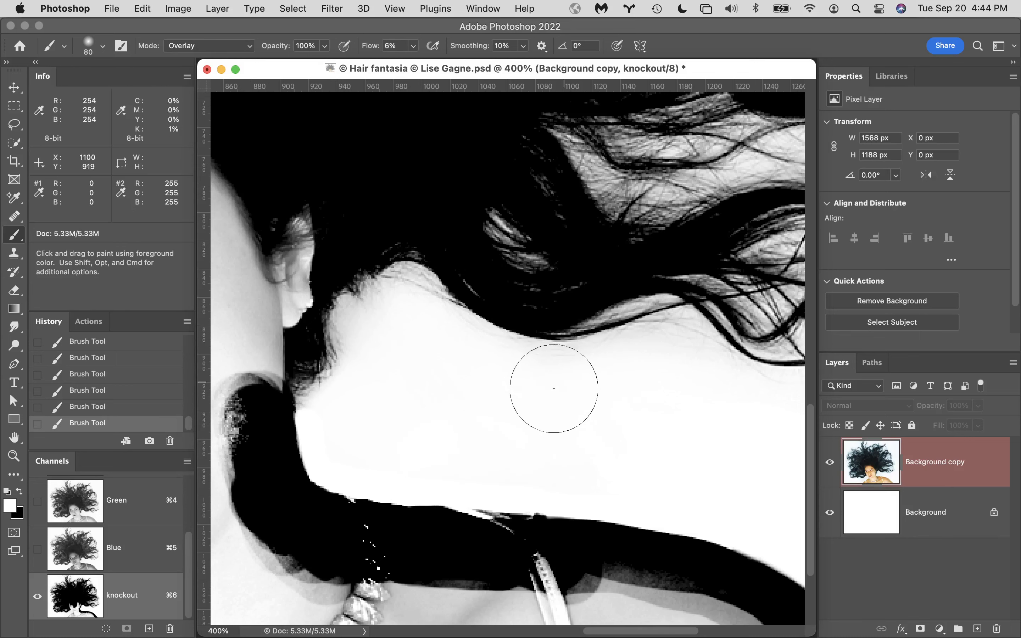
- Select the face, neck and near shoulder in the knockout channel with Quick Selection, fill the selection with black, and deselect
{"action": "key", "text": "alt+space"}
{"action": "left_click", "coordinate": [556, 397]}
{"action": "left_click", "coordinate": [549, 346]}
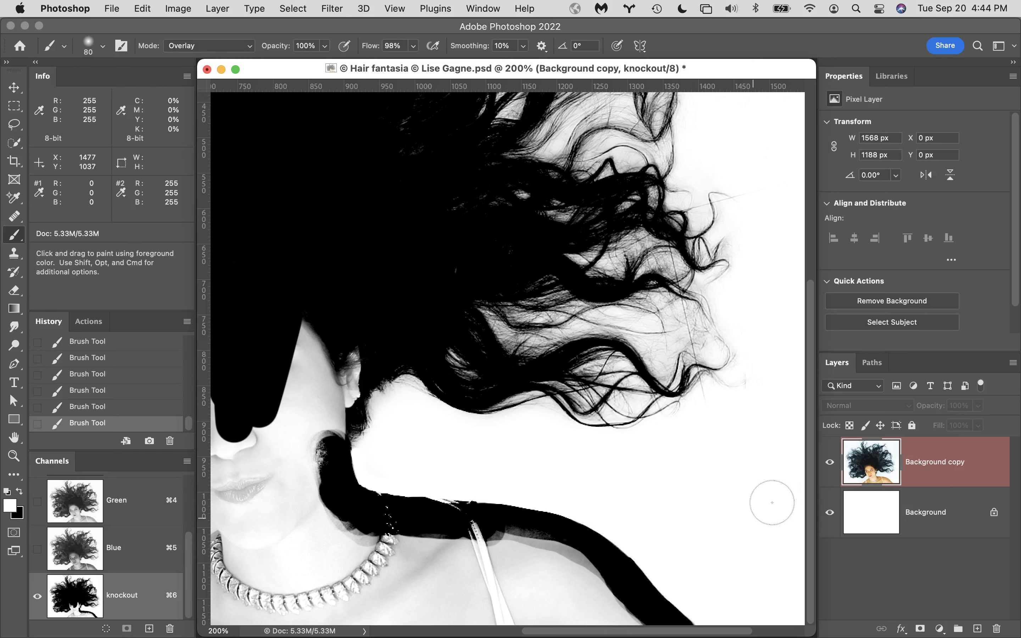
{"action": "key", "text": "space"}
{"action": "left_click_drag", "start_coordinate": [524, 481], "coordinate": [687, 458]}
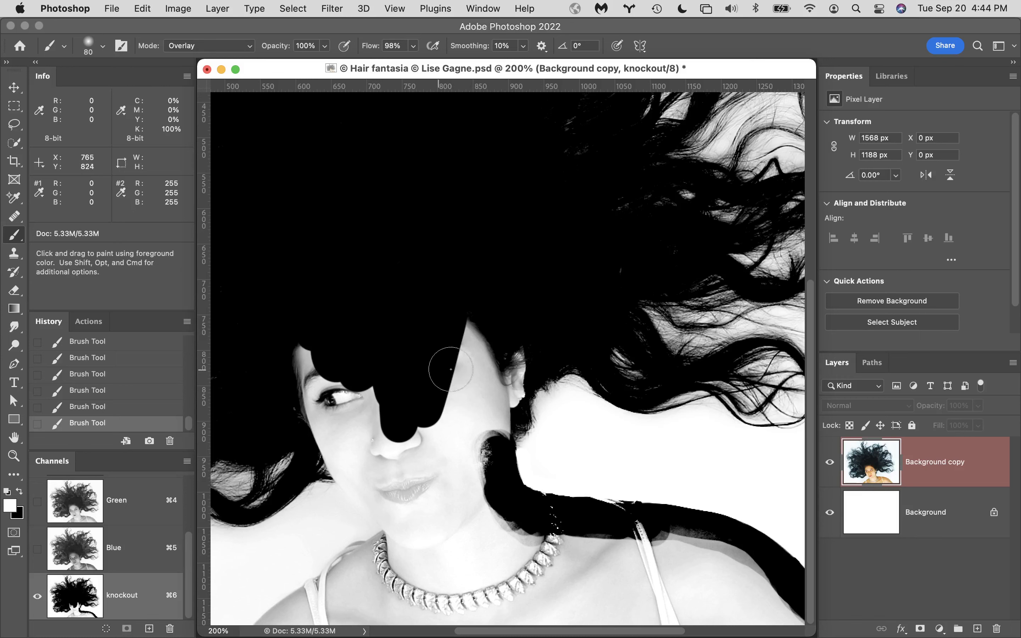
{"action": "key", "text": "space"}
{"action": "mouse_move", "coordinate": [464, 397]}
{"action": "left_mouse_down"}
{"action": "mouse_move", "coordinate": [663, 246]}
{"action": "mouse_move", "coordinate": [598, 246]}
{"action": "left_mouse_up"}
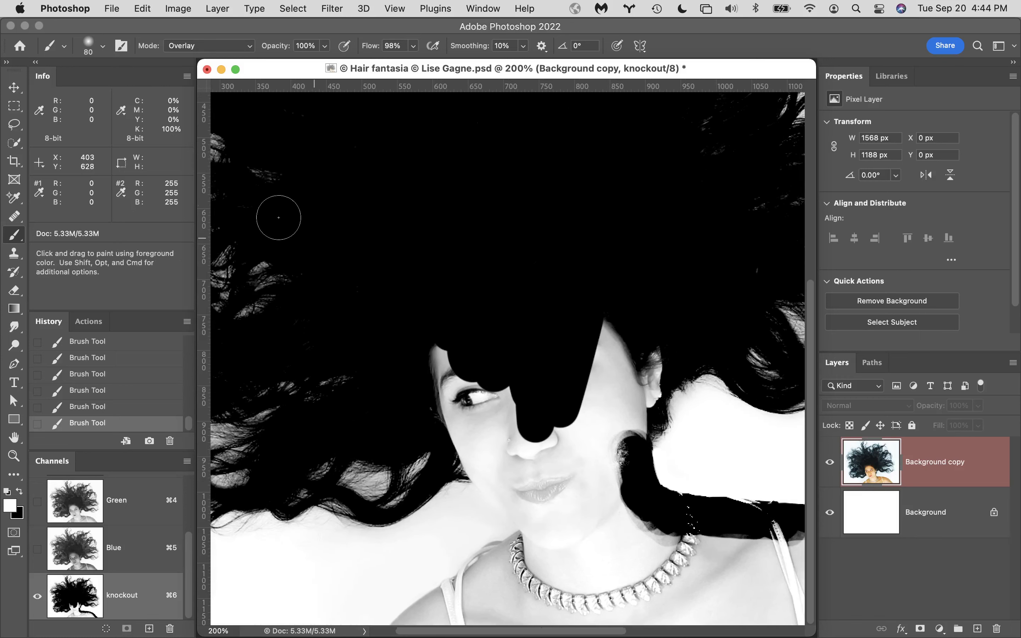
{"action": "left_click", "coordinate": [15, 143]}
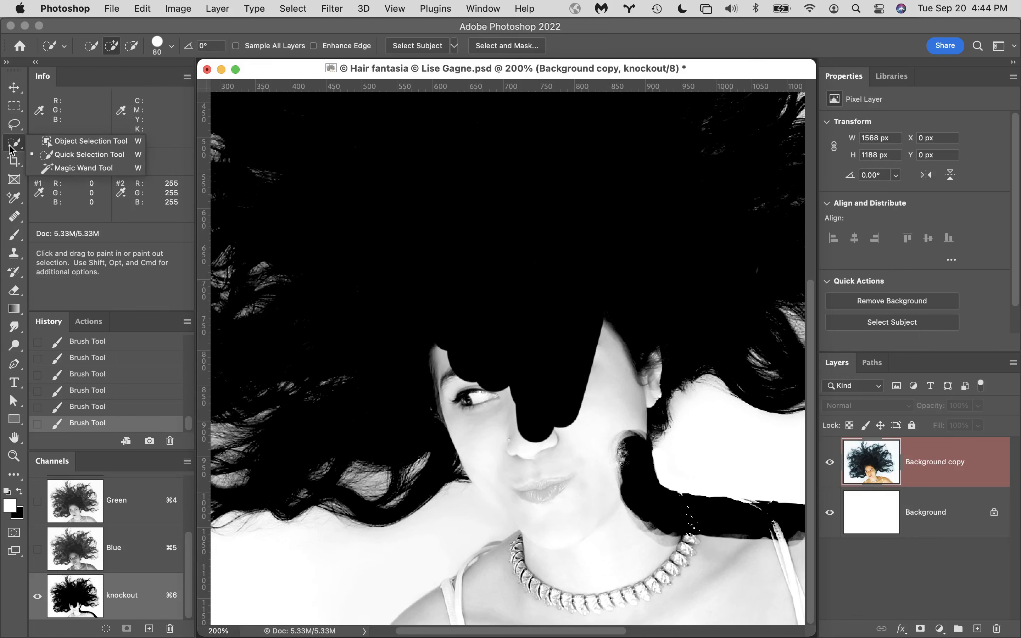
{"action": "left_click", "coordinate": [67, 141]}
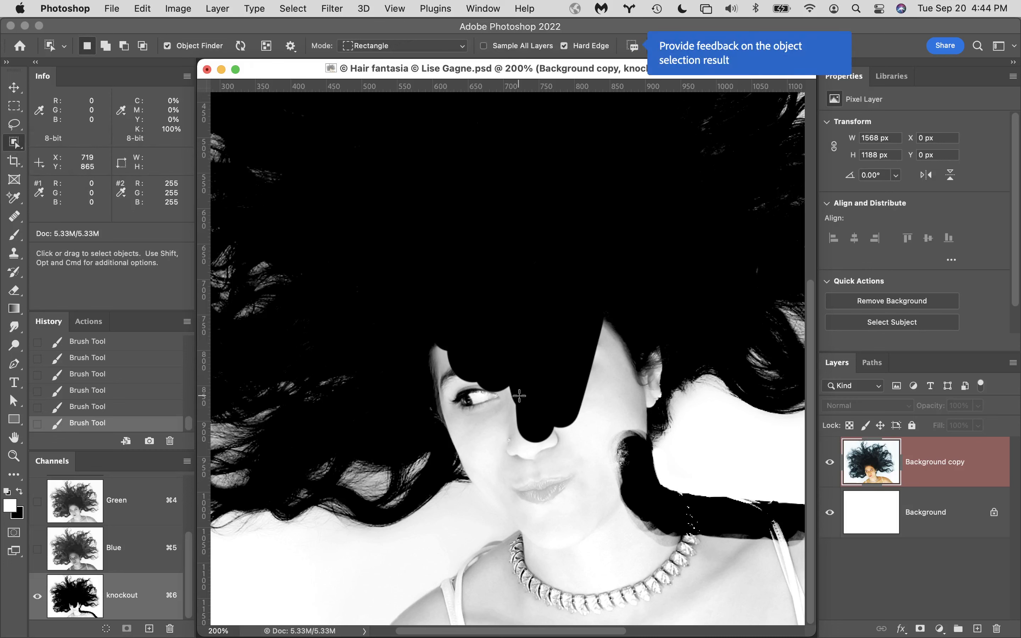
{"action": "right_click", "coordinate": [16, 143]}
{"action": "left_click", "coordinate": [64, 154]}
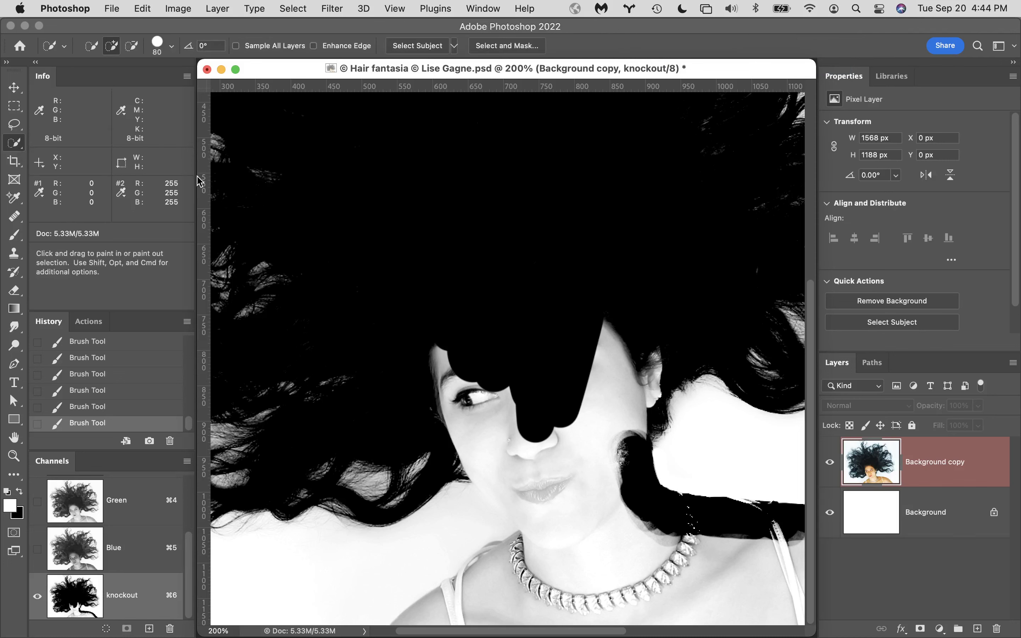
{"action": "mouse_move", "coordinate": [492, 360]}
{"action": "left_mouse_down"}
{"action": "mouse_move", "coordinate": [496, 399]}
{"action": "mouse_move", "coordinate": [535, 473]}
{"action": "mouse_move", "coordinate": [566, 574]}
{"action": "mouse_move", "coordinate": [624, 599]}
{"action": "mouse_move", "coordinate": [443, 636]}
{"action": "mouse_move", "coordinate": [579, 556]}
{"action": "mouse_move", "coordinate": [599, 557]}
{"action": "mouse_move", "coordinate": [608, 532]}
{"action": "left_mouse_up"}
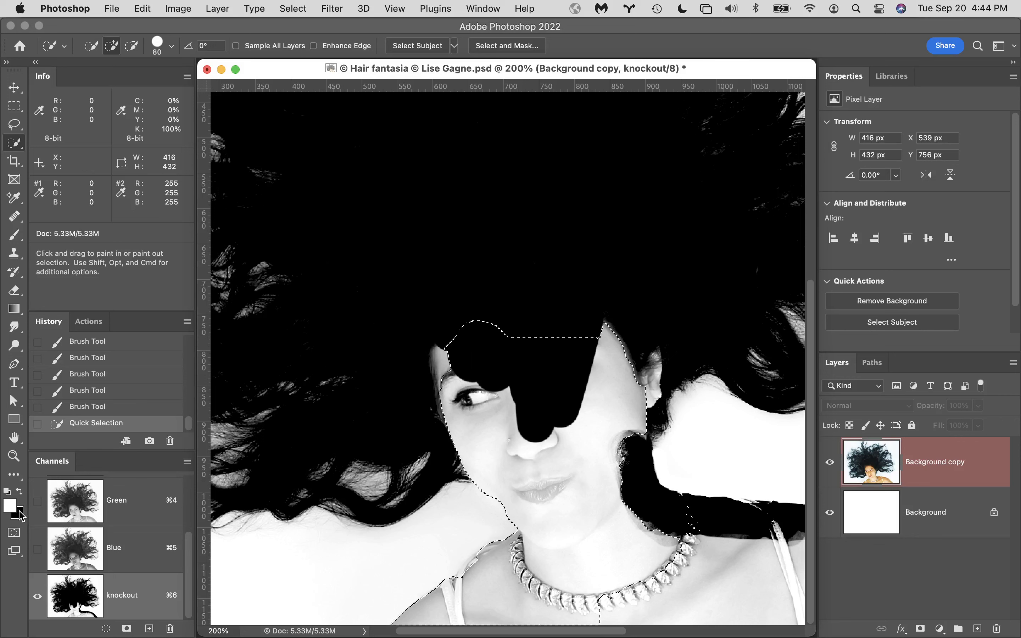
{"action": "key", "text": "super+BackSpace"}
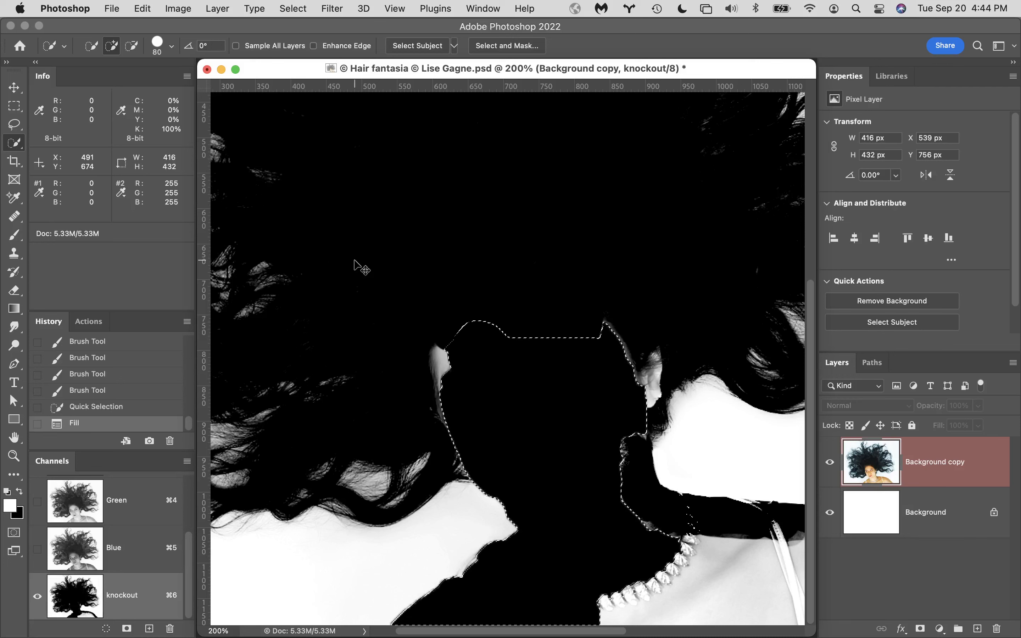
{"action": "key", "text": "super+d"}
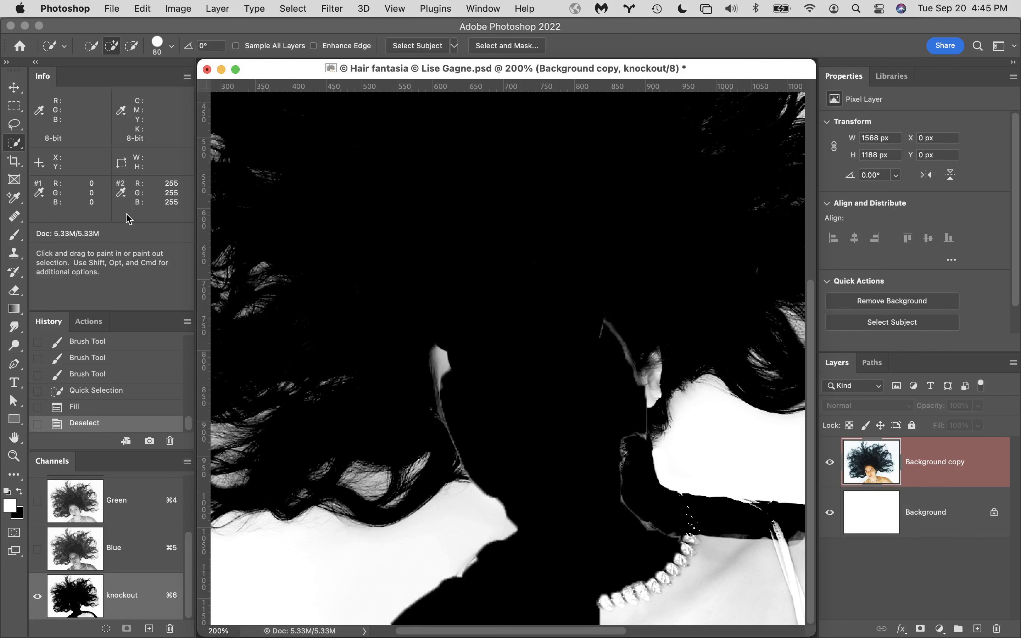
- Paint over the leftover gray edge beside the eye and cheek with a black 80 px brush in Normal mode
{"action": "key", "text": "b"}
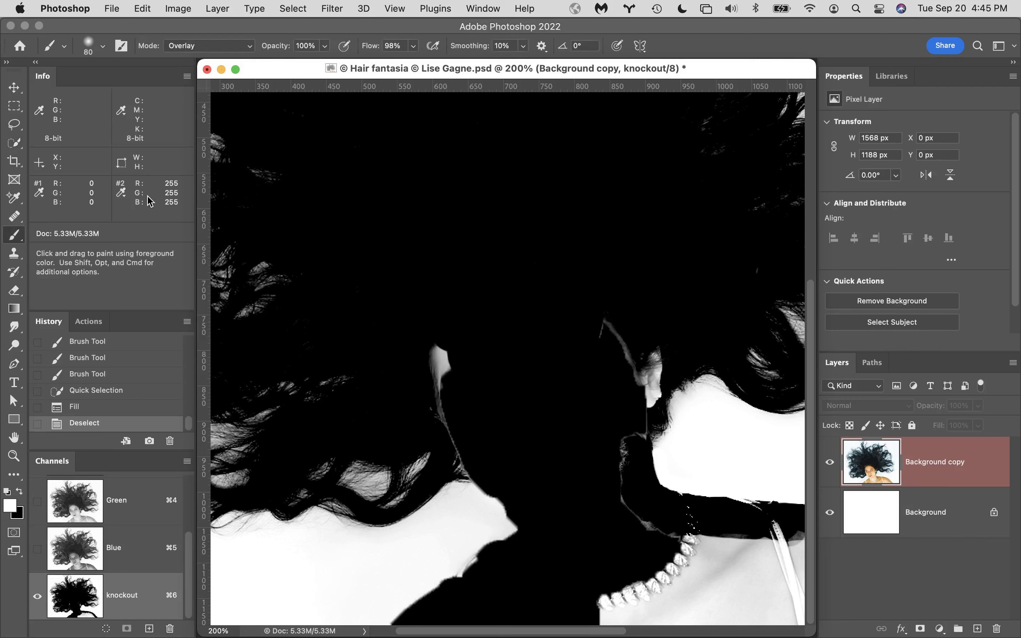
{"action": "left_click", "coordinate": [219, 48]}
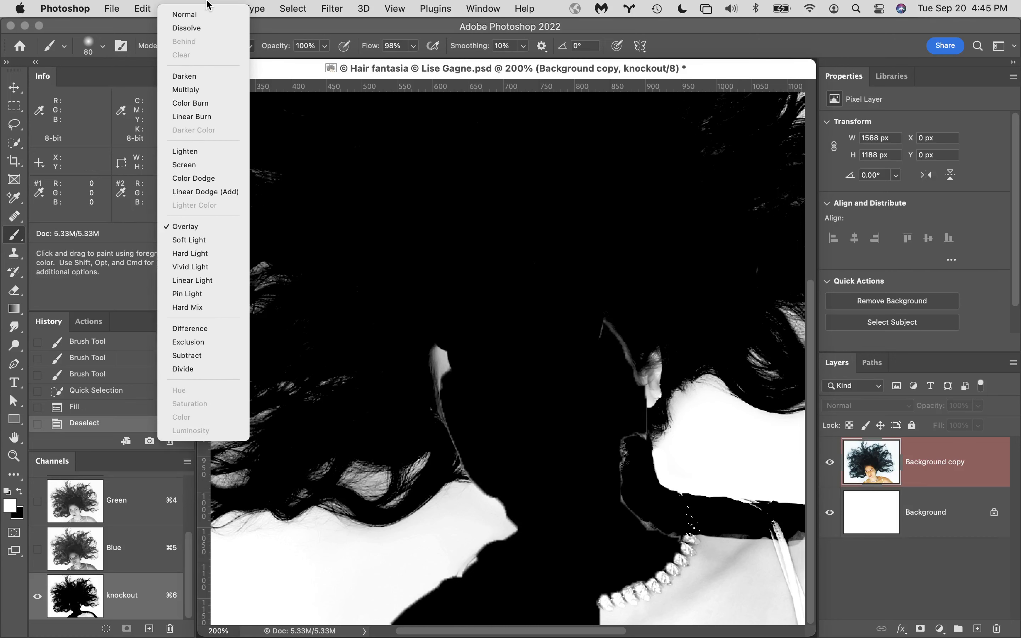
{"action": "left_click", "coordinate": [211, 21]}
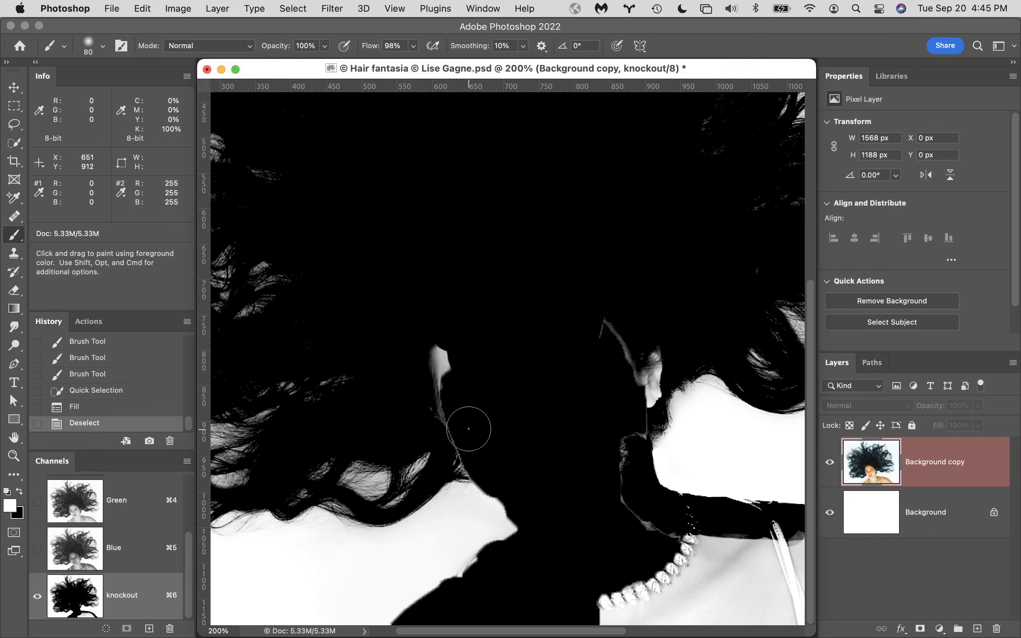
{"action": "key", "text": "x"}
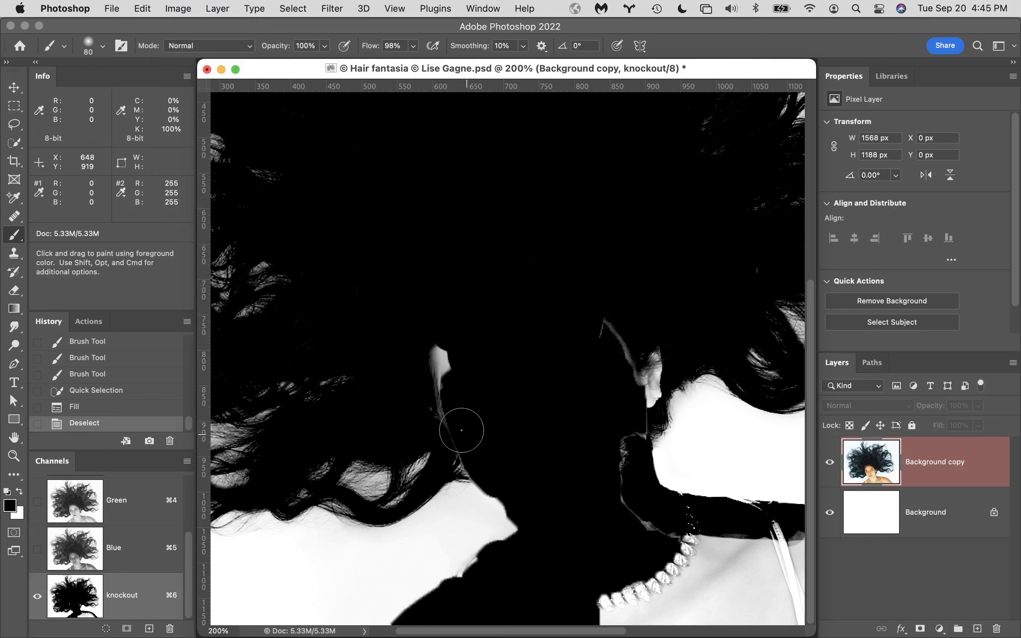
{"action": "mouse_move", "coordinate": [462, 430]}
{"action": "left_mouse_down"}
{"action": "mouse_move", "coordinate": [439, 365]}
{"action": "mouse_move", "coordinate": [448, 365]}
{"action": "mouse_move", "coordinate": [466, 426]}
{"action": "mouse_move", "coordinate": [479, 413]}
{"action": "left_mouse_up"}
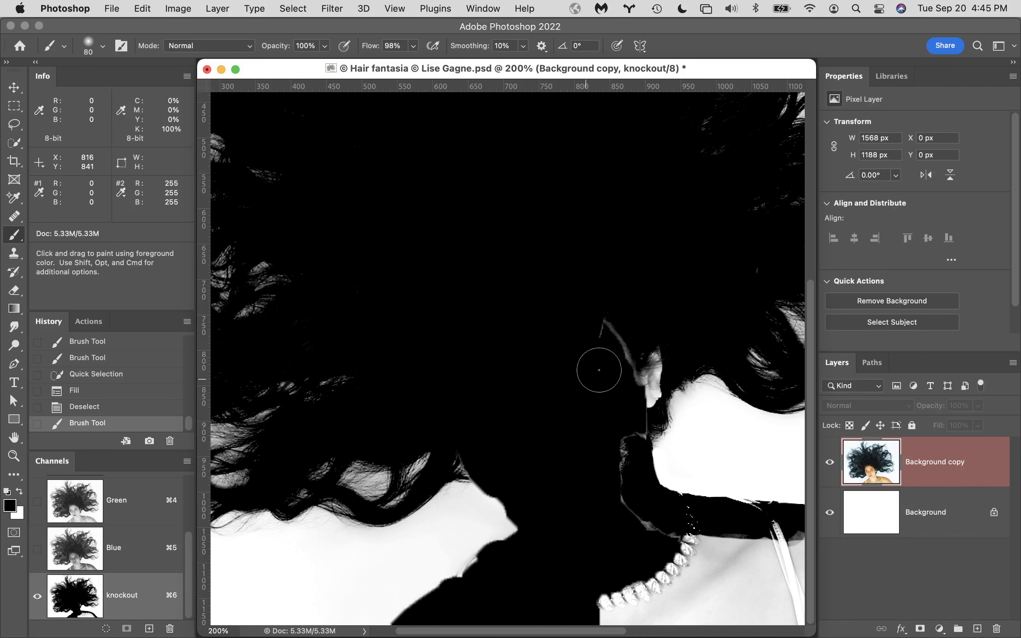
- Set the brush hardness to 100% and paint the ear, necklace, strap and remaining gray shoulder area solid black
{"action": "mouse_move", "coordinate": [599, 370]}
{"action": "left_mouse_down"}
{"action": "mouse_move", "coordinate": [605, 329]}
{"action": "mouse_move", "coordinate": [621, 365]}
{"action": "mouse_move", "coordinate": [643, 345]}
{"action": "mouse_move", "coordinate": [643, 377]}
{"action": "mouse_move", "coordinate": [621, 380]}
{"action": "left_mouse_up"}
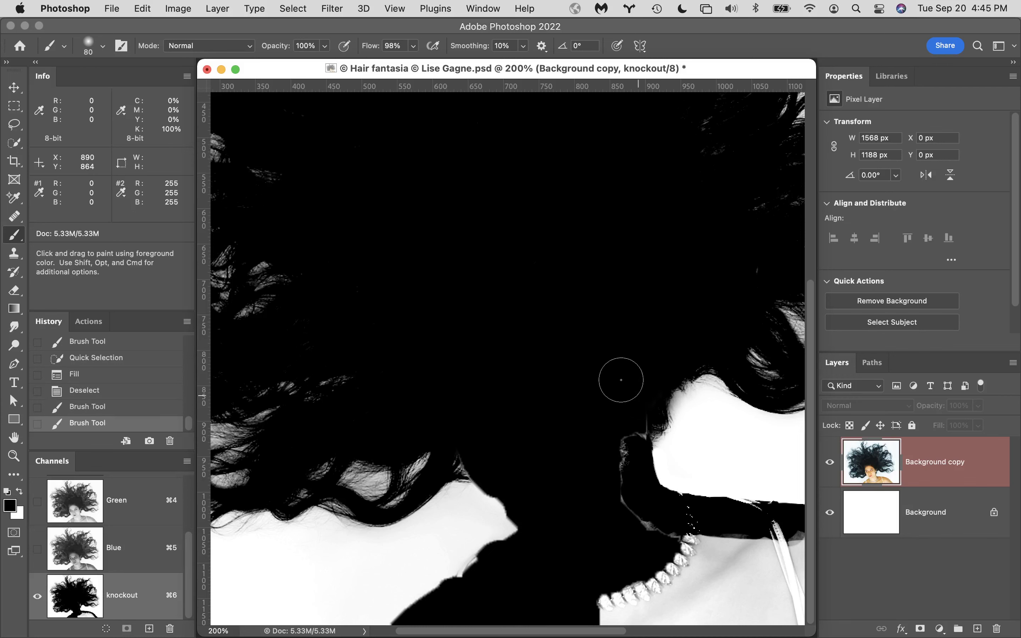
{"action": "key", "text": "super+z"}
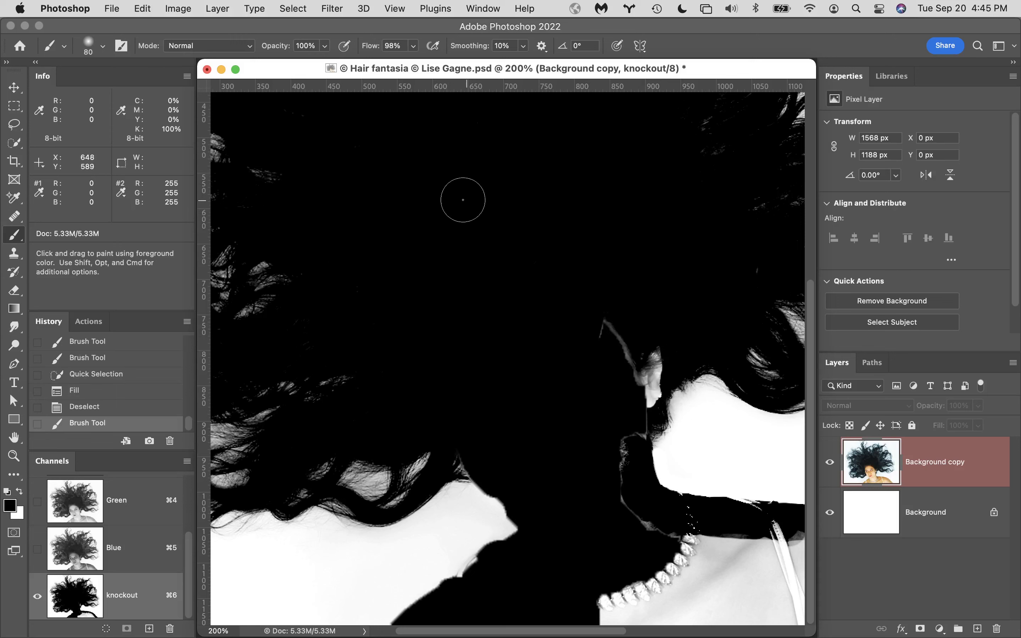
{"action": "left_click", "coordinate": [103, 46]}
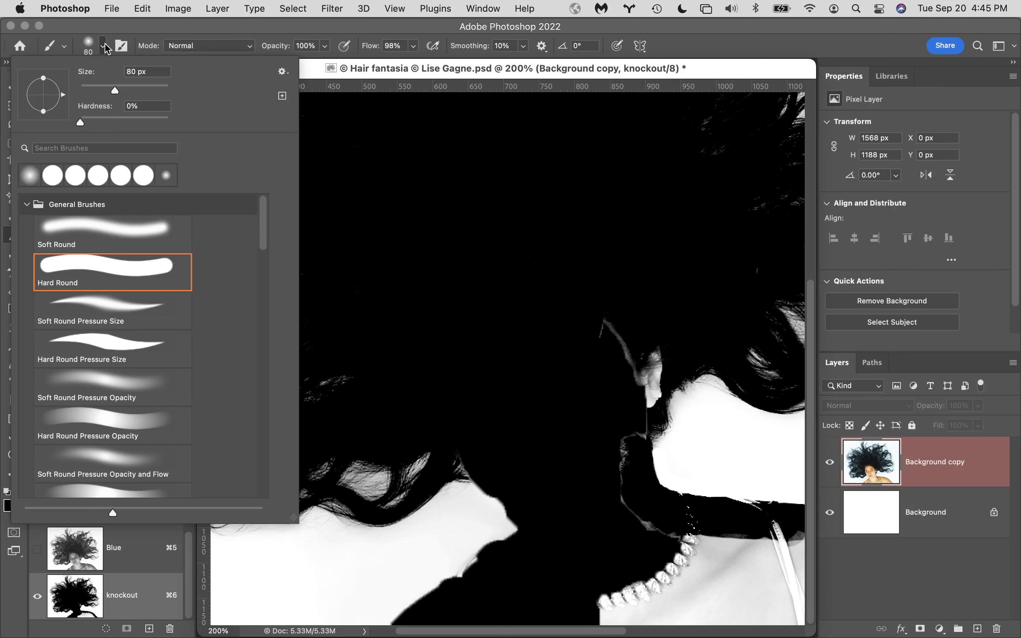
{"action": "left_click_drag", "start_coordinate": [115, 122], "coordinate": [202, 121]}
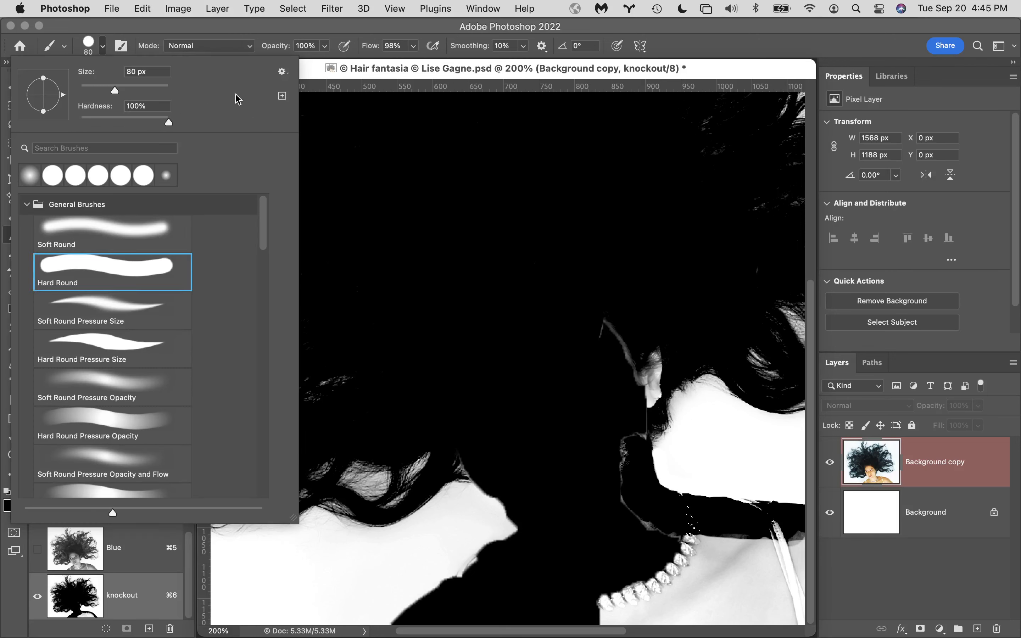
{"action": "key", "text": "Return"}
{"action": "left_click_drag", "start_coordinate": [611, 527], "coordinate": [692, 607]}
{"action": "left_click_drag", "start_coordinate": [602, 481], "coordinate": [360, 481]}
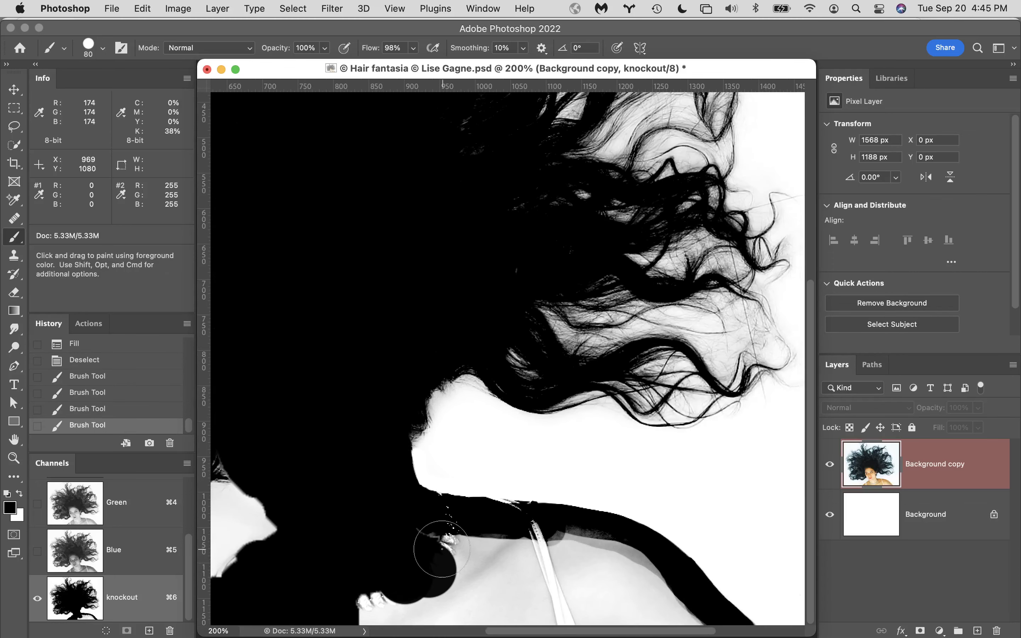
{"action": "mouse_move", "coordinate": [428, 542]}
{"action": "left_mouse_down"}
{"action": "mouse_move", "coordinate": [527, 533]}
{"action": "mouse_move", "coordinate": [653, 581]}
{"action": "mouse_move", "coordinate": [645, 573]}
{"action": "mouse_move", "coordinate": [599, 619]}
{"action": "mouse_move", "coordinate": [603, 610]}
{"action": "mouse_move", "coordinate": [575, 599]}
{"action": "mouse_move", "coordinate": [495, 605]}
{"action": "mouse_move", "coordinate": [430, 586]}
{"action": "mouse_move", "coordinate": [363, 607]}
{"action": "mouse_move", "coordinate": [476, 587]}
{"action": "left_mouse_up"}
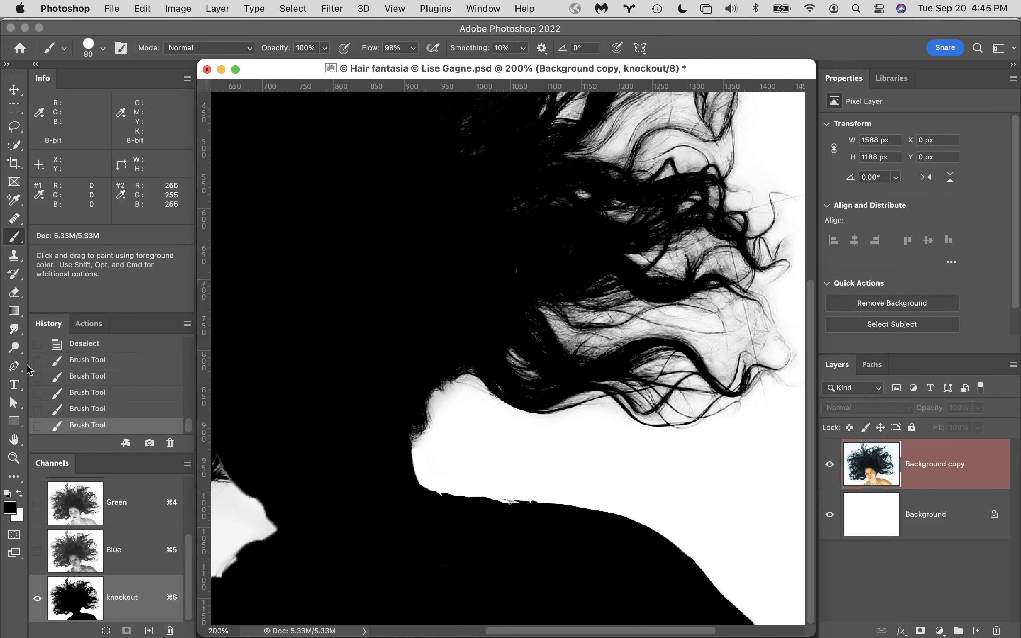
- Invert the knockout channel, and duplicate the Background copy layer in the RGB composite
{"action": "double_click", "coordinate": [24, 442]}
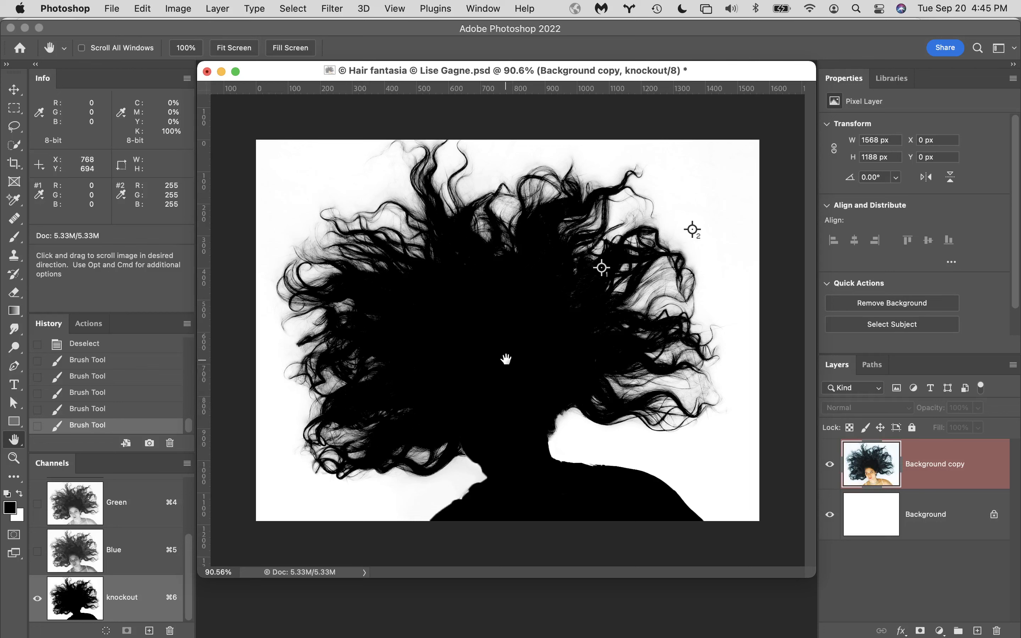
{"action": "key", "text": "cmd+i"}
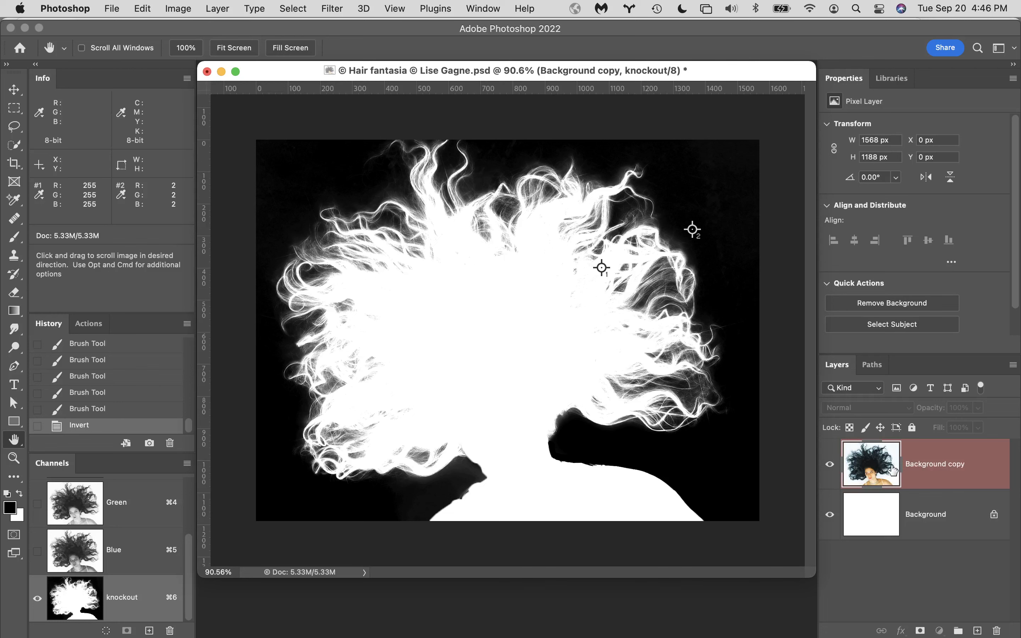
{"action": "key", "text": "super+2"}
{"action": "key", "text": "super+j"}
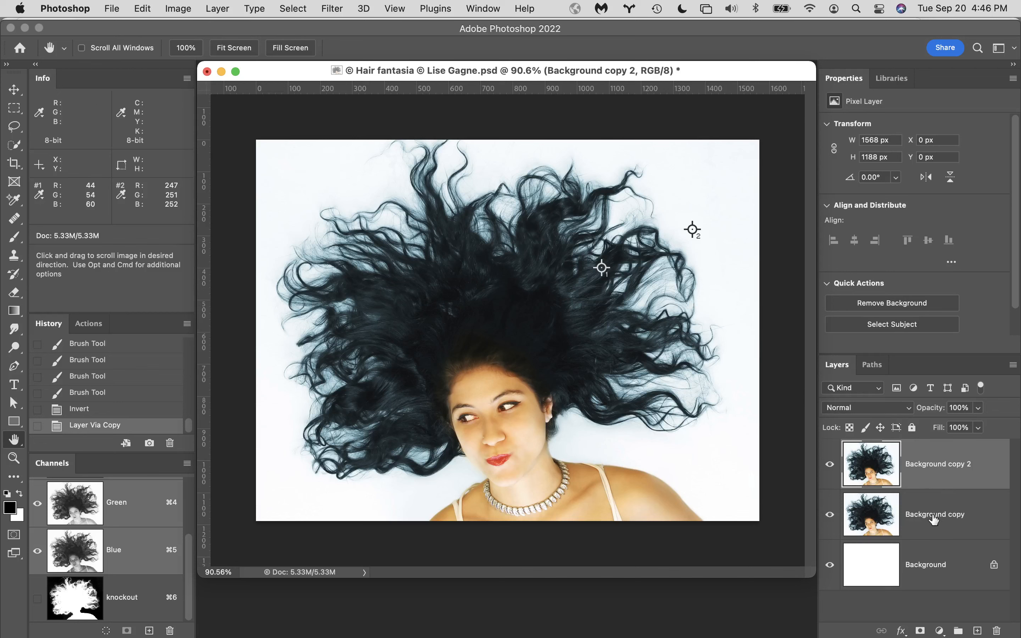
- Add a Solid Color fill layer directly above Background copy with R 0, G 255, B 255, and check it by briefly hiding the top layer
{"action": "left_click", "coordinate": [973, 516]}
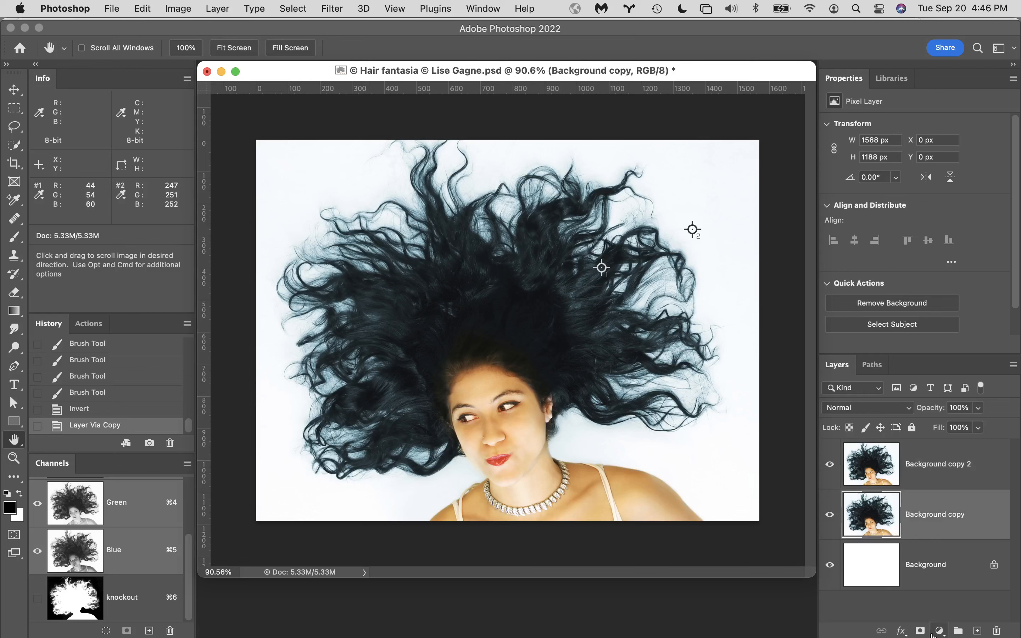
{"action": "left_click", "coordinate": [940, 630]}
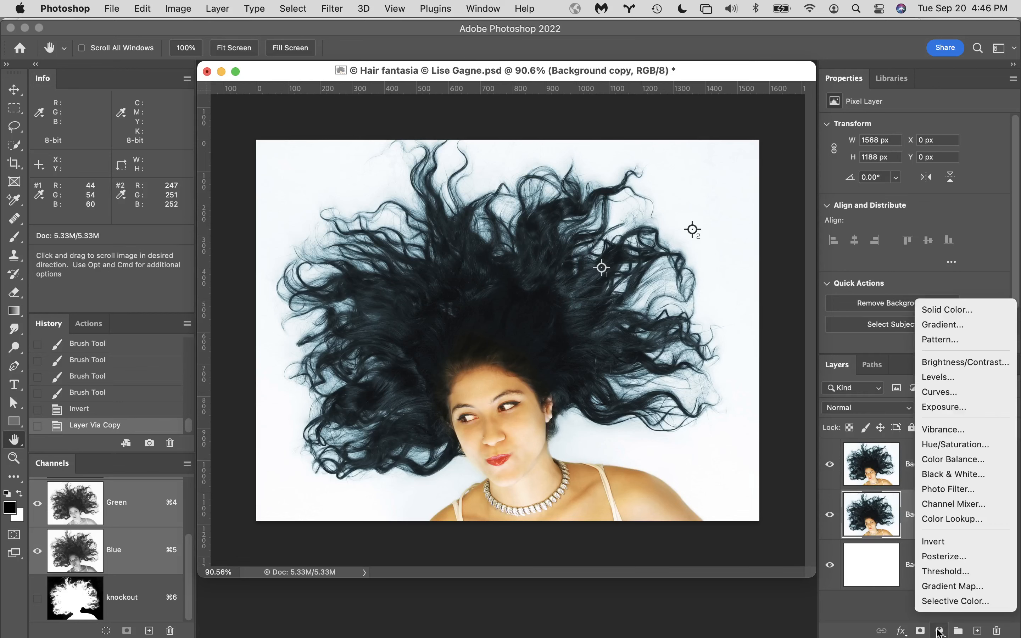
{"action": "left_click", "coordinate": [962, 297]}
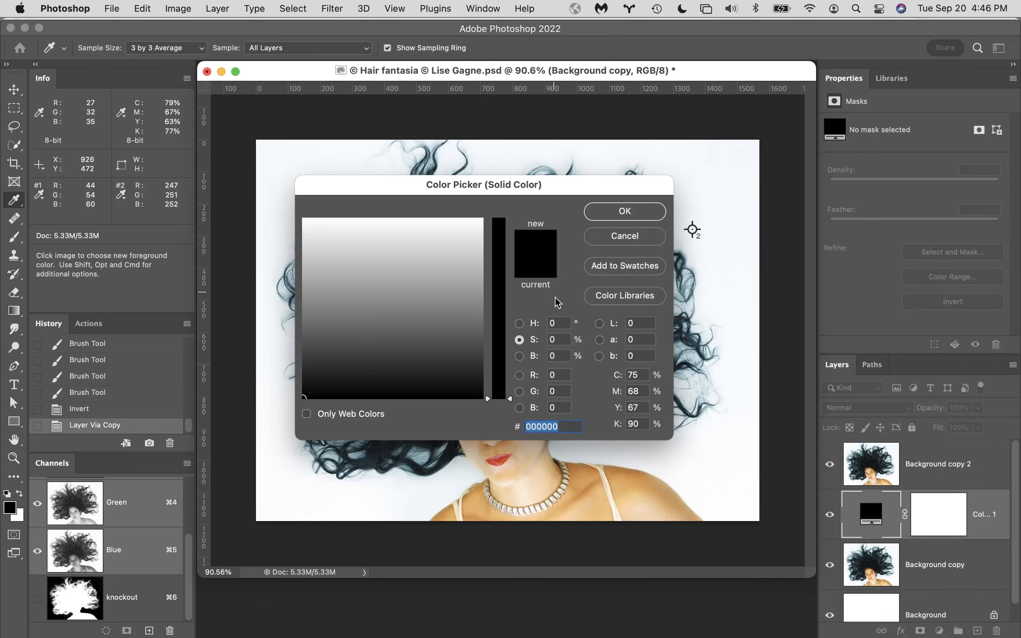
{"action": "left_click", "coordinate": [562, 390]}
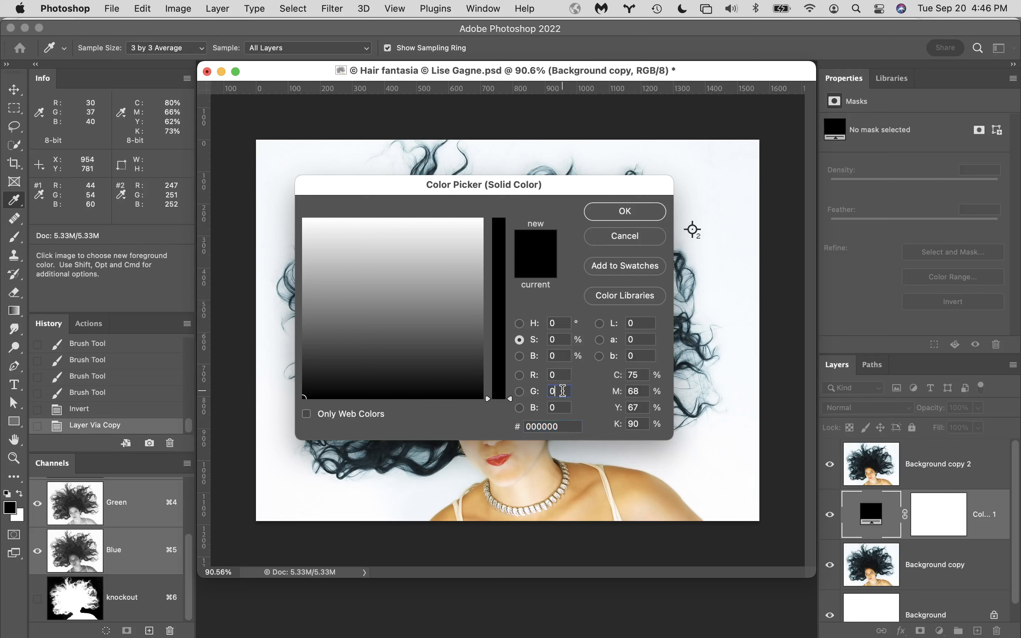
{"action": "double_click", "coordinate": [562, 391]}
{"action": "type", "text": "255"}
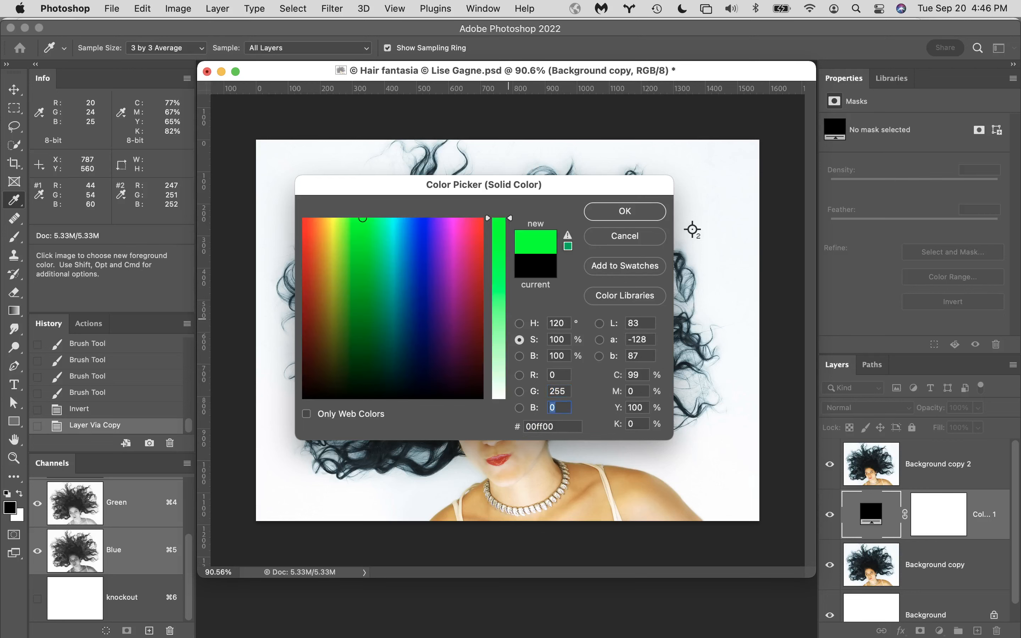
{"action": "type", "text": "255"}
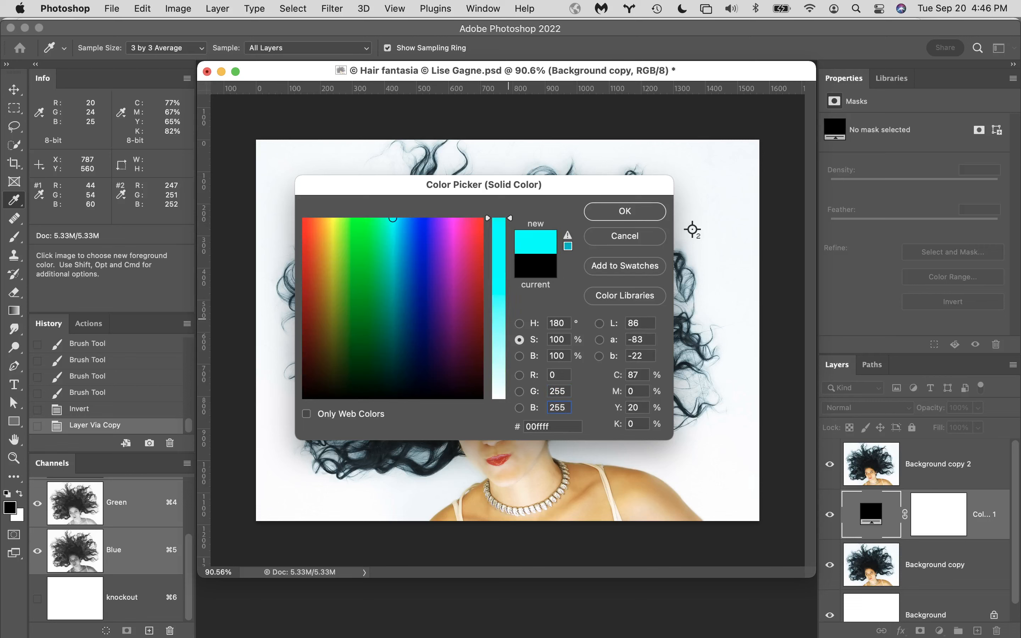
{"action": "left_click", "coordinate": [656, 213]}
{"action": "key", "text": "h"}
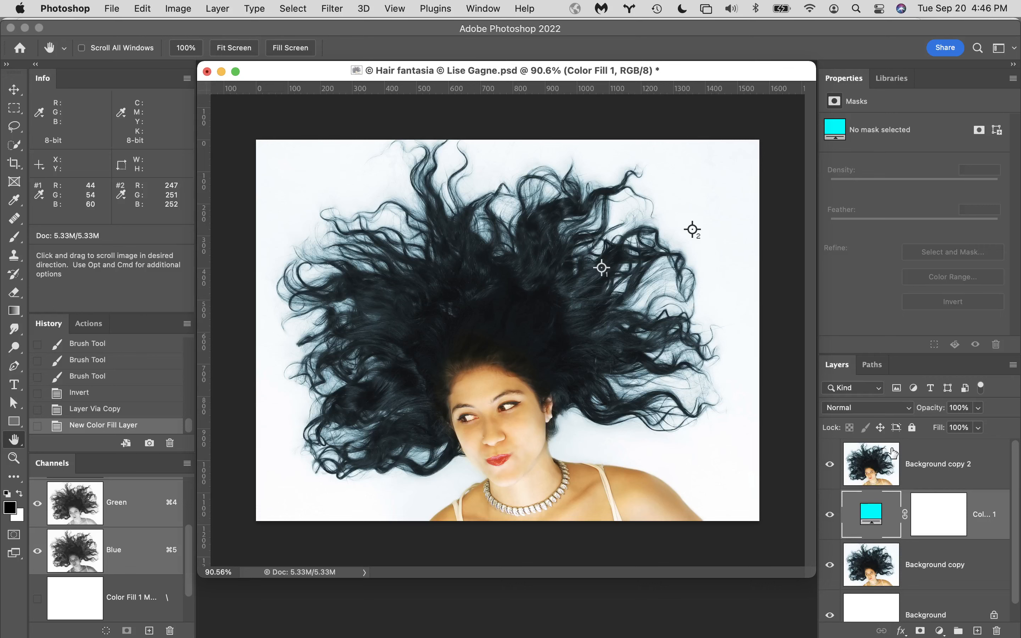
{"action": "left_click", "coordinate": [830, 466]}
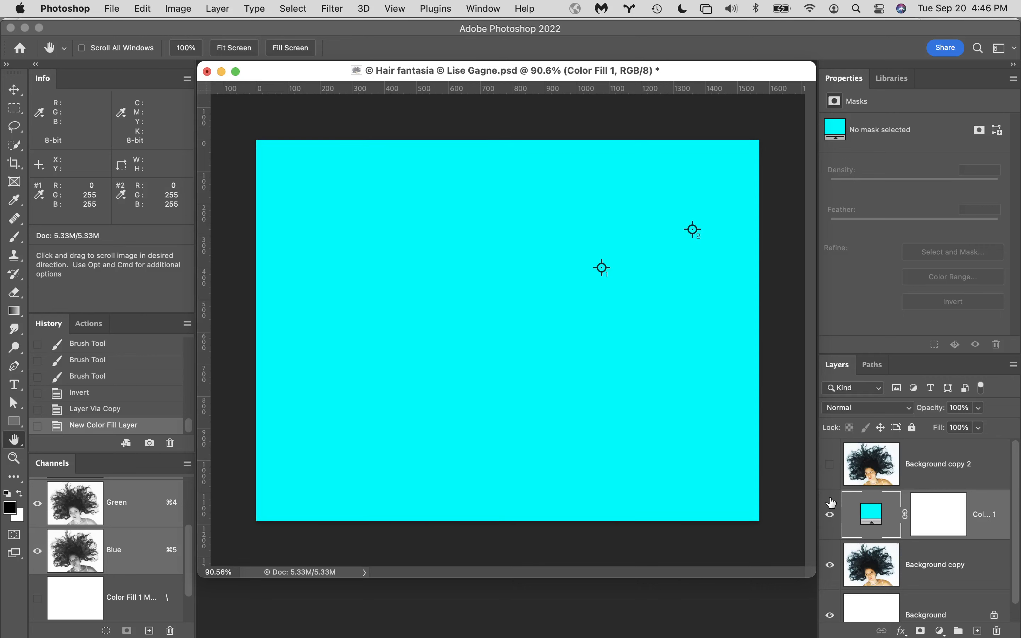
{"action": "left_click", "coordinate": [829, 465]}
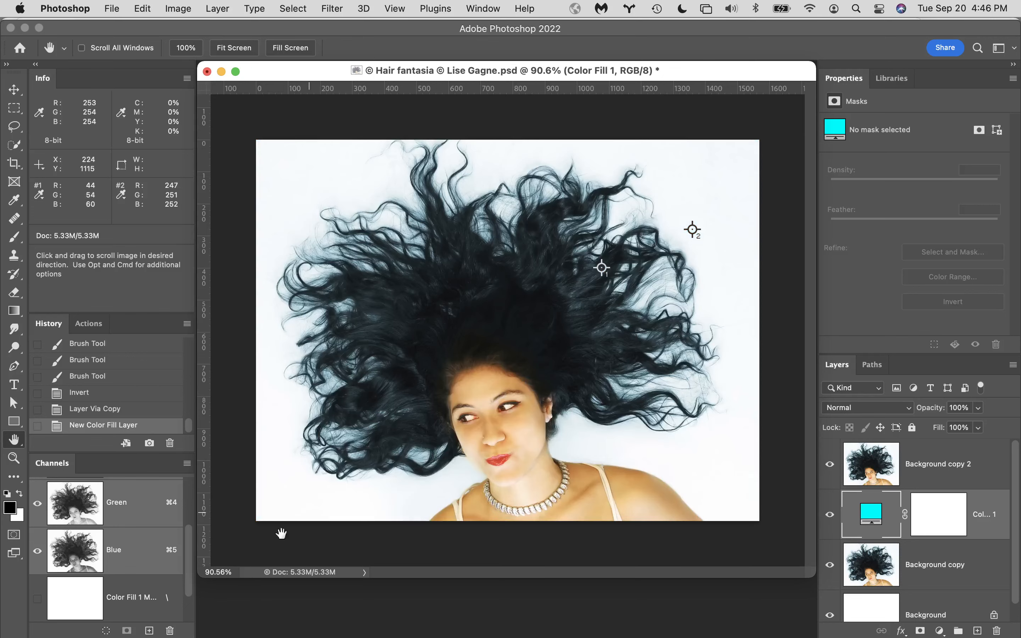
- Load the knockout channel as a selection and apply it as a layer mask on Background copy 2
{"action": "scroll", "coordinate": [188, 574], "scroll_direction": "down", "scroll_amount": 2}
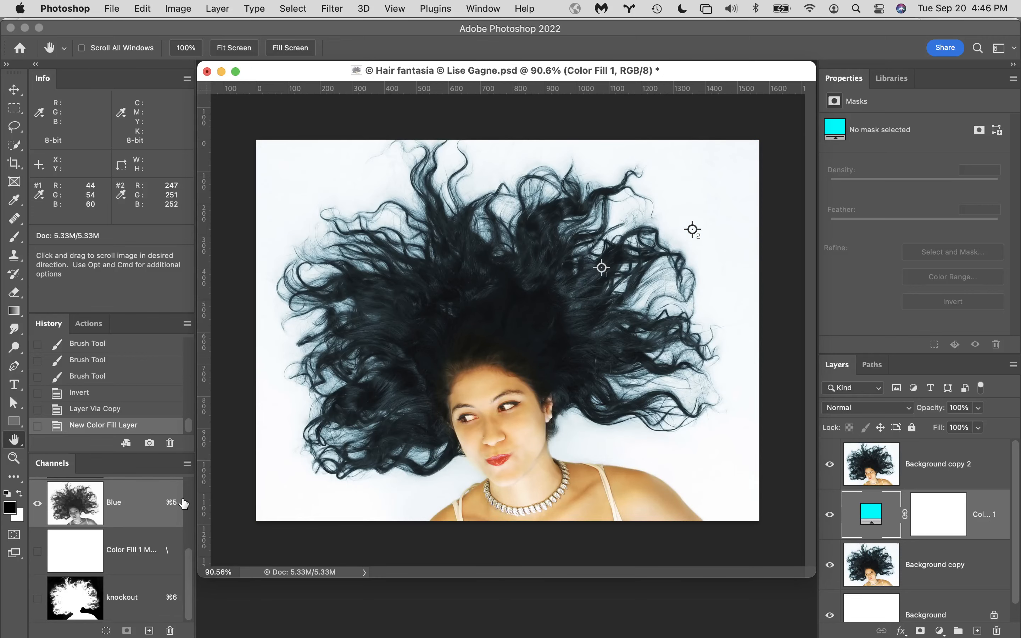
{"action": "left_click", "coordinate": [75, 595], "text": "super"}
{"action": "left_click", "coordinate": [871, 465]}
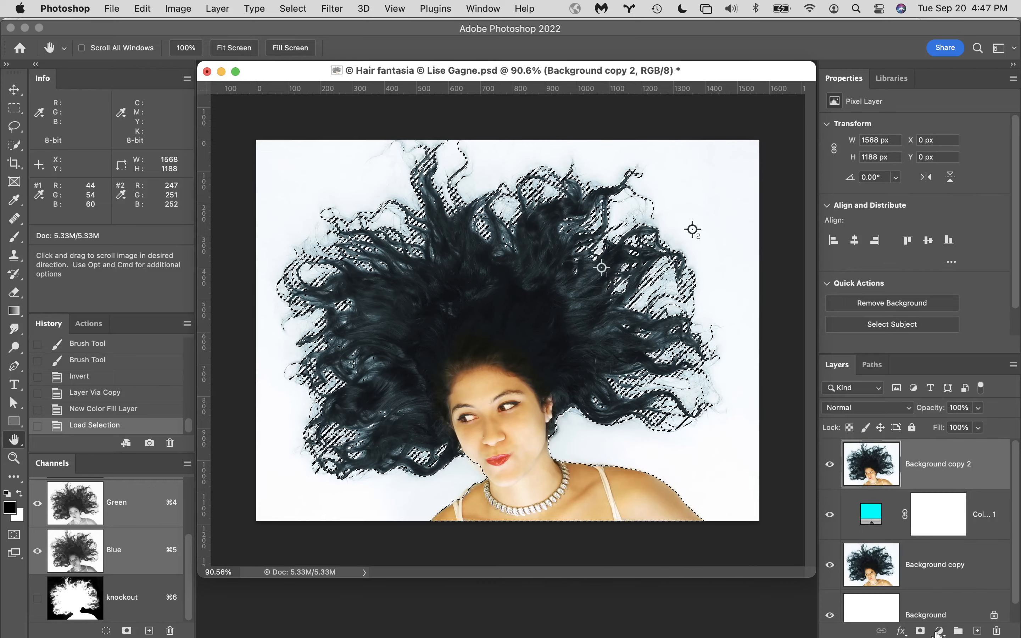
{"action": "left_click", "coordinate": [922, 630]}
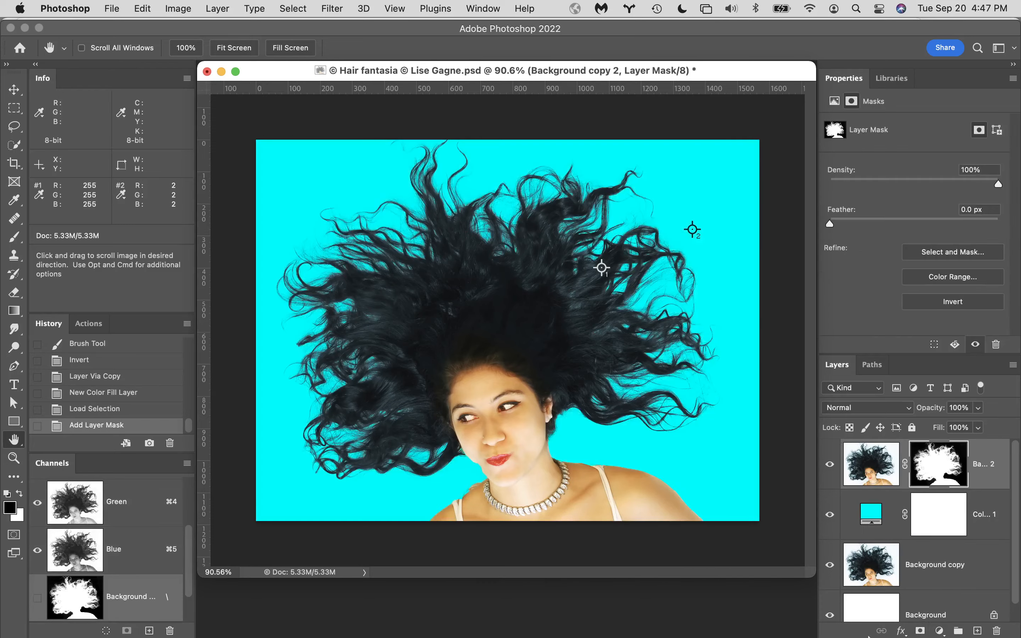
- Inspect the masked hair edges against the cyan fill around the whole head at 300%, and return to the full image at 100%
{"action": "mouse_move", "coordinate": [865, 634]}
{"action": "key", "text": "super+plus"}
{"action": "key", "text": "super+plus"}
{"action": "key", "text": "super+plus"}
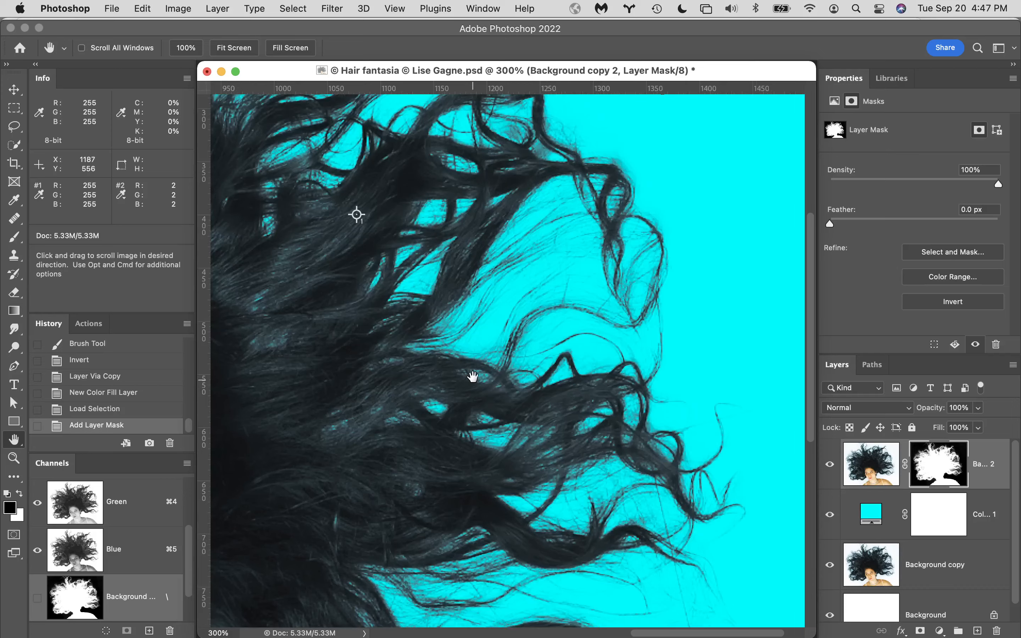
{"action": "left_click_drag", "start_coordinate": [469, 372], "coordinate": [650, 212]}
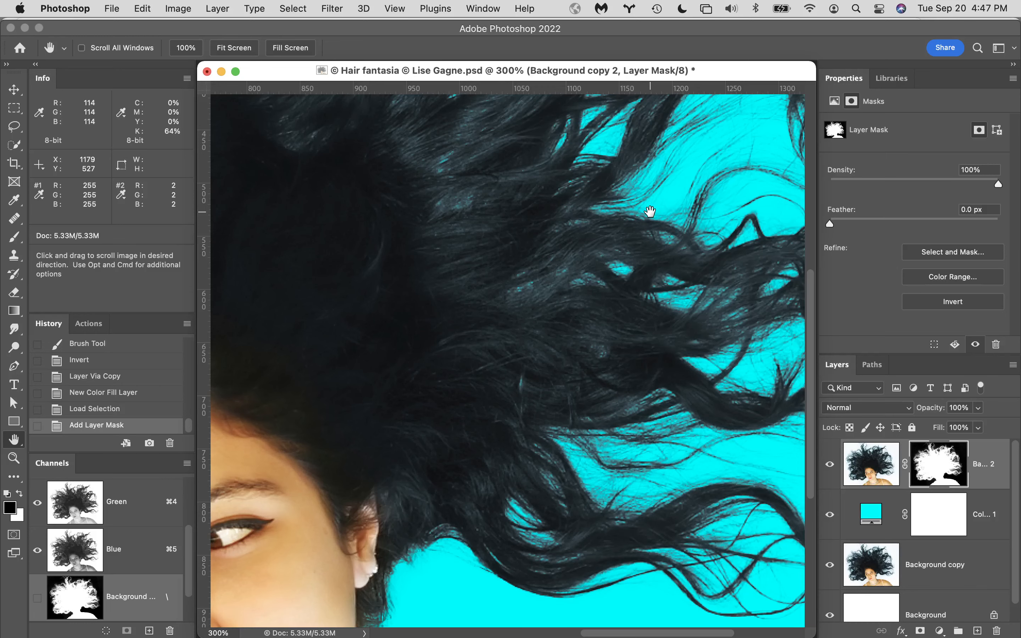
{"action": "left_click_drag", "start_coordinate": [526, 216], "coordinate": [604, 556]}
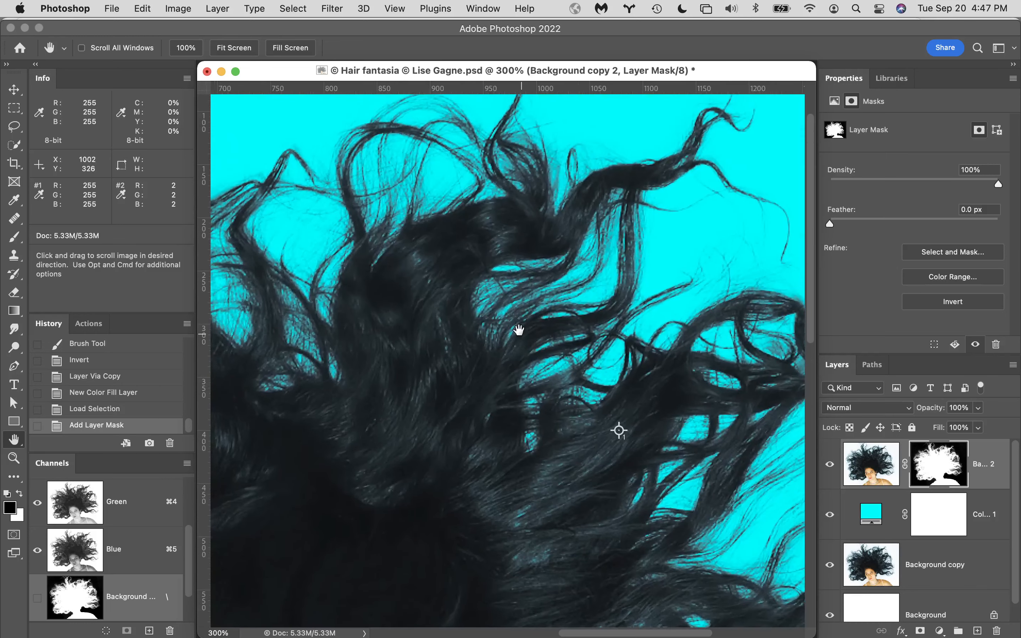
{"action": "left_click_drag", "start_coordinate": [510, 305], "coordinate": [729, 269]}
{"action": "left_click_drag", "start_coordinate": [579, 279], "coordinate": [663, 301]}
{"action": "left_click_drag", "start_coordinate": [487, 346], "coordinate": [677, 165]}
{"action": "left_click_drag", "start_coordinate": [457, 413], "coordinate": [632, 111]}
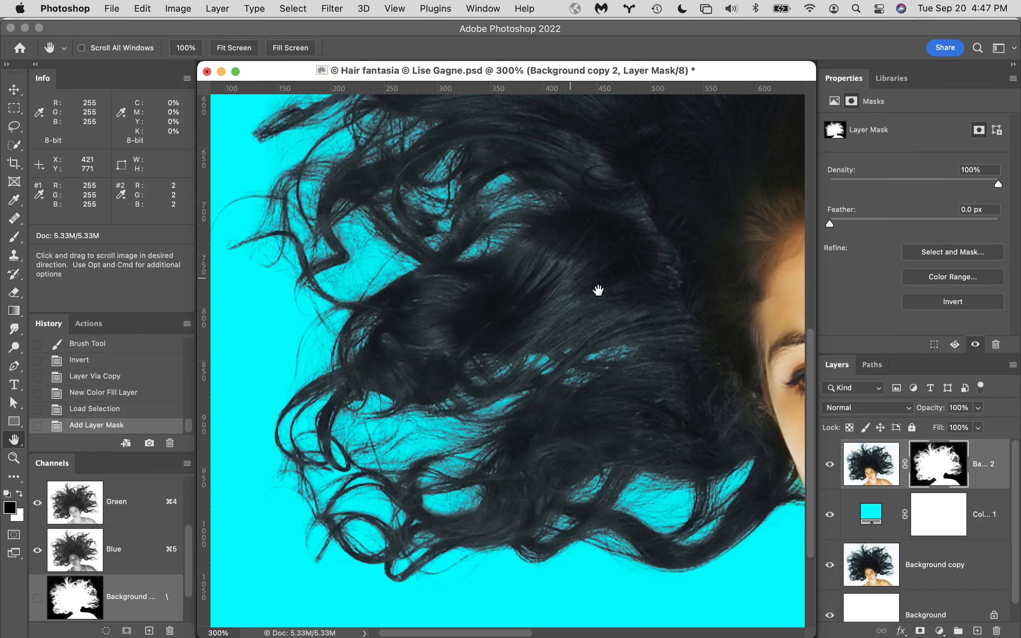
{"action": "left_click_drag", "start_coordinate": [647, 264], "coordinate": [610, 536]}
{"action": "left_click", "coordinate": [601, 279], "text": "alt"}
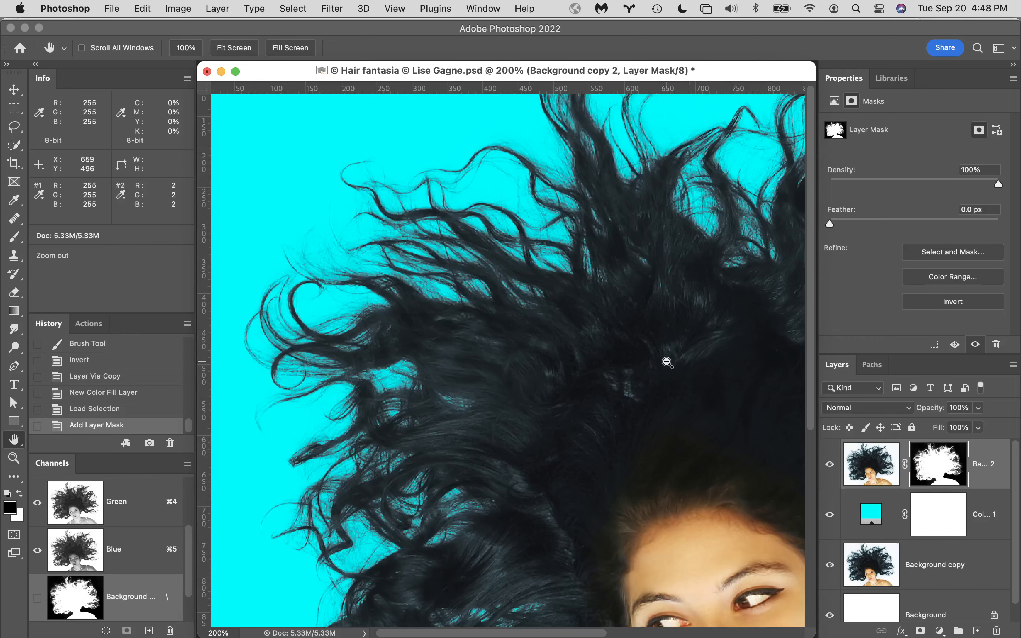
{"action": "left_click", "coordinate": [666, 362], "text": "alt"}
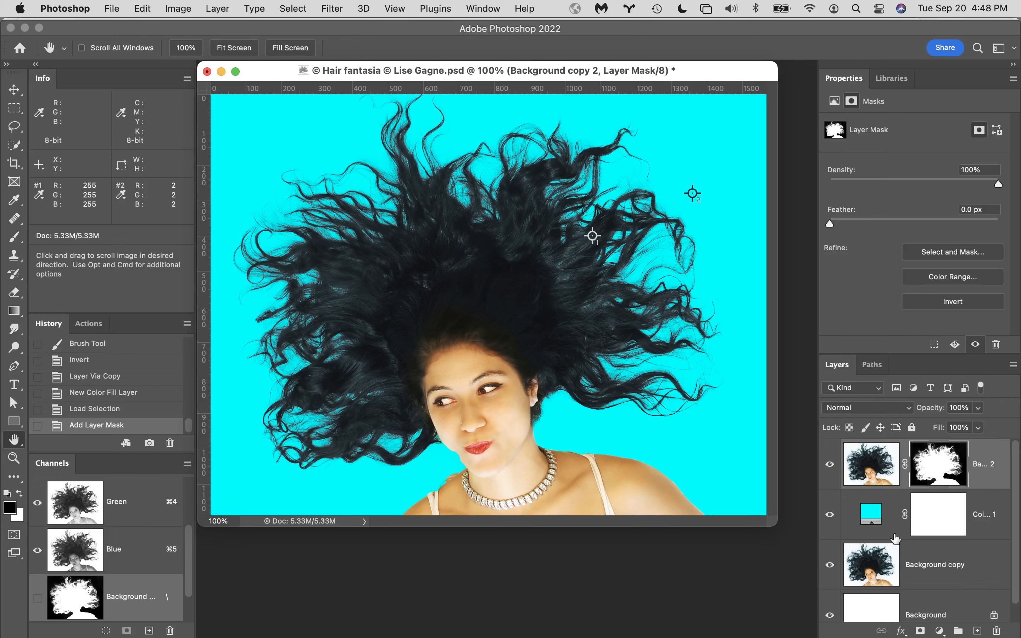
- Delete the masked Background copy 2 layer and the cyan Color Fill 1 layer
{"action": "left_click_drag", "start_coordinate": [984, 528], "coordinate": [968, 499]}
{"action": "left_click_drag", "start_coordinate": [988, 458], "coordinate": [997, 629]}
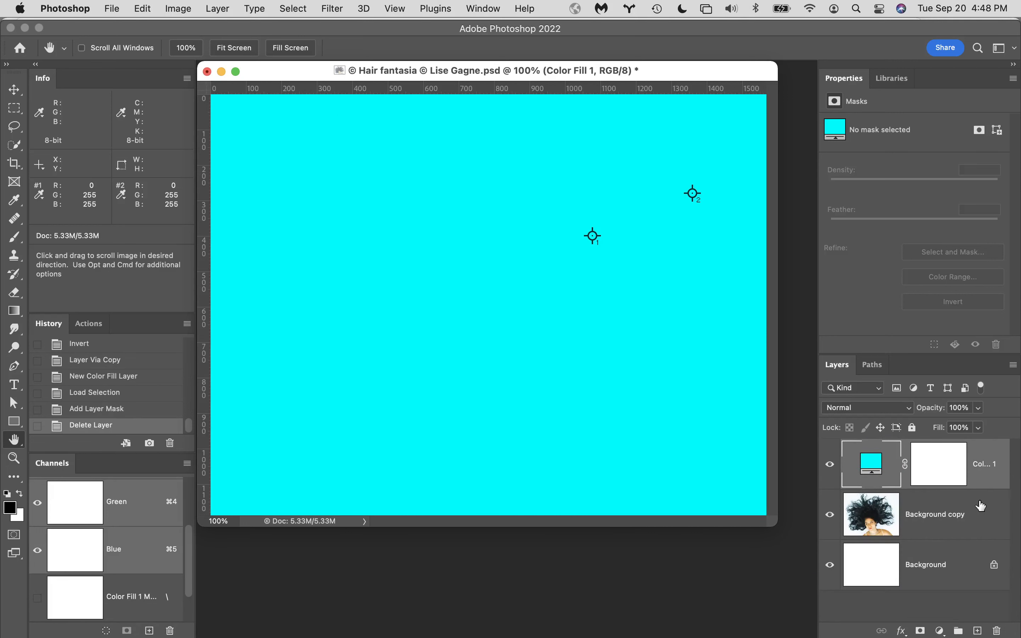
{"action": "left_click_drag", "start_coordinate": [978, 469], "coordinate": [996, 629]}
- View the knockout channel, return to the RGB composite, and duplicate the Background copy layer
{"action": "left_click", "coordinate": [156, 602]}
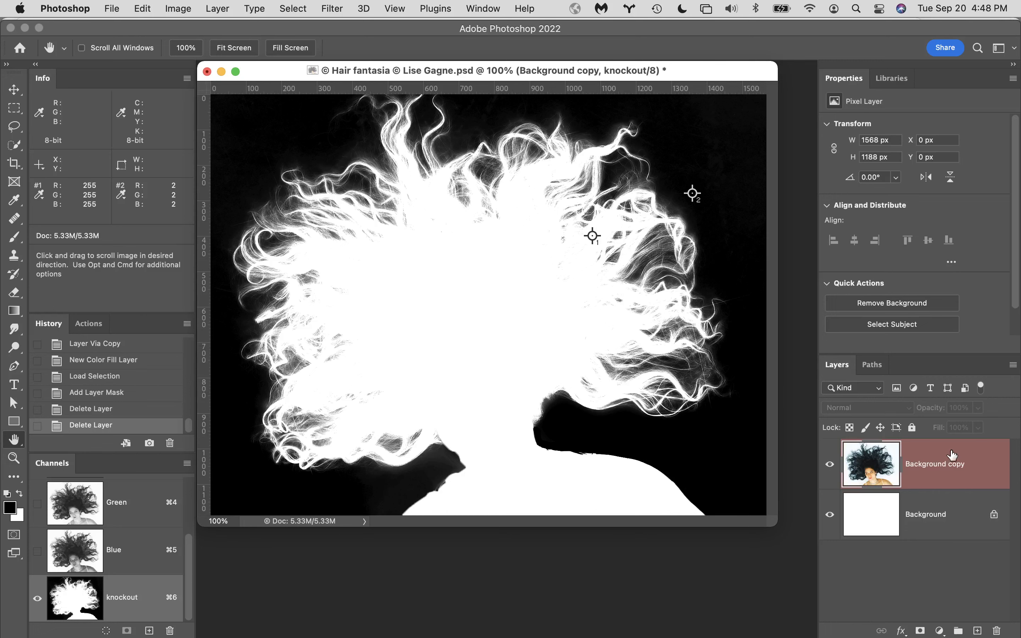
{"action": "left_click", "coordinate": [988, 469]}
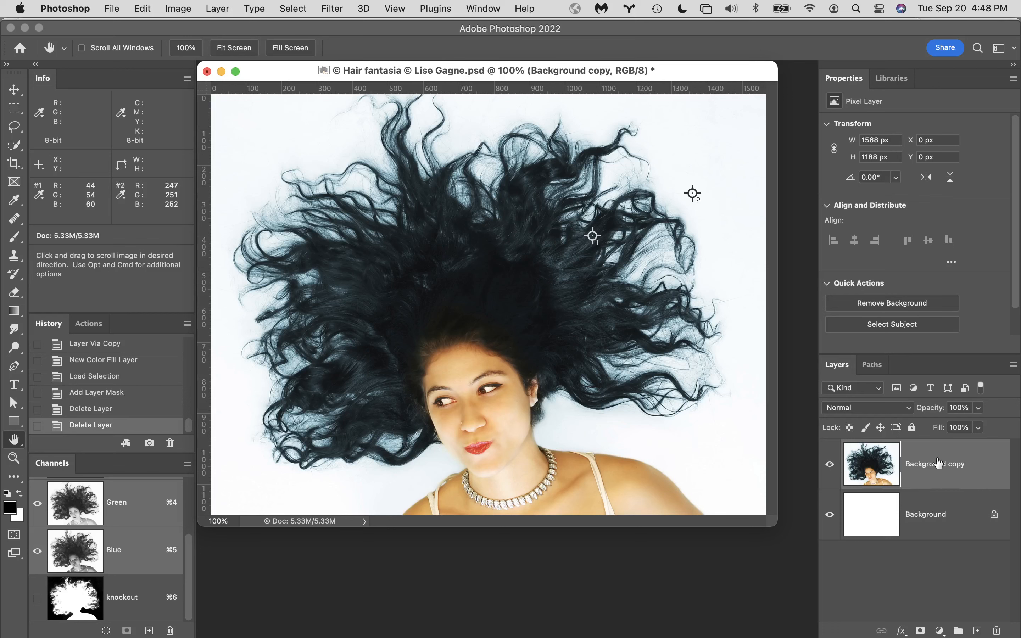
{"action": "key", "text": "super+j"}
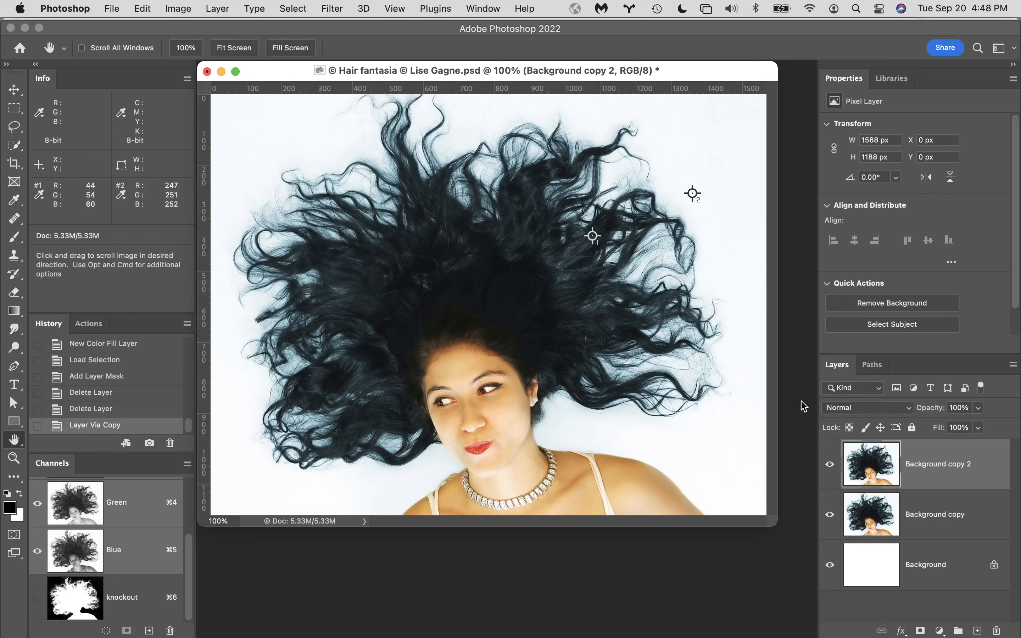
- Add a Solid Color fill layer directly above Background copy with G 255 and B 255, and switch back to the Hand tool
{"action": "left_click", "coordinate": [973, 522]}
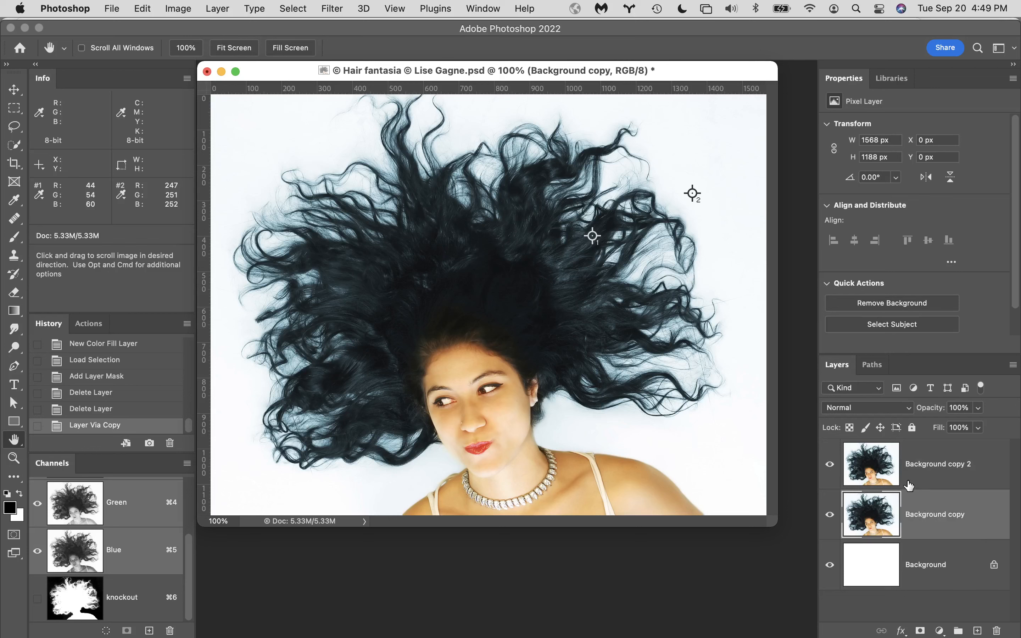
{"action": "left_click", "coordinate": [940, 630]}
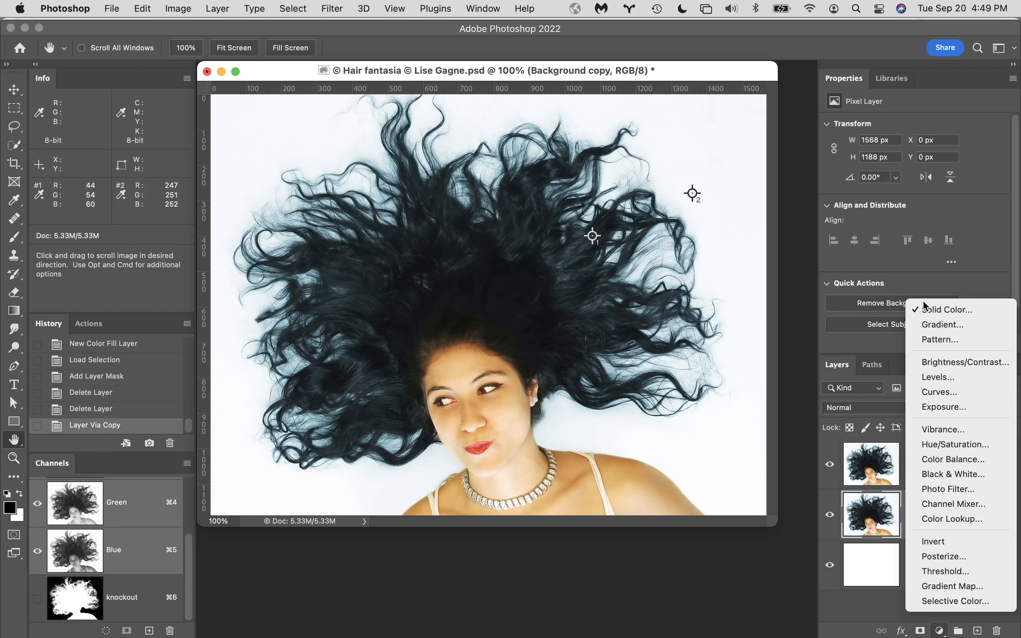
{"action": "left_click", "coordinate": [937, 310]}
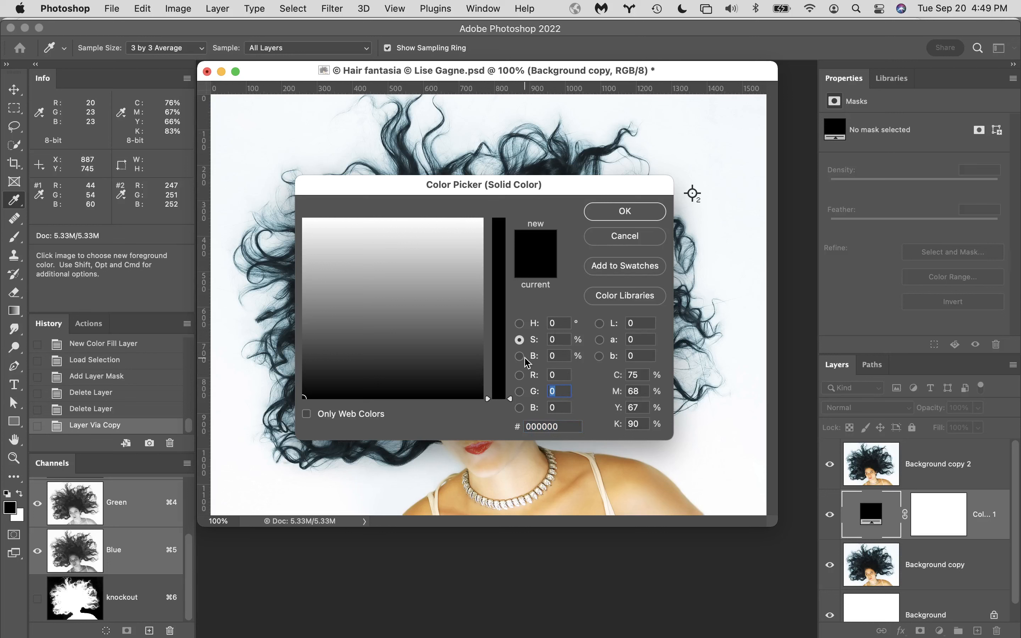
{"action": "type", "text": "255"}
{"action": "key", "text": "Tab"}
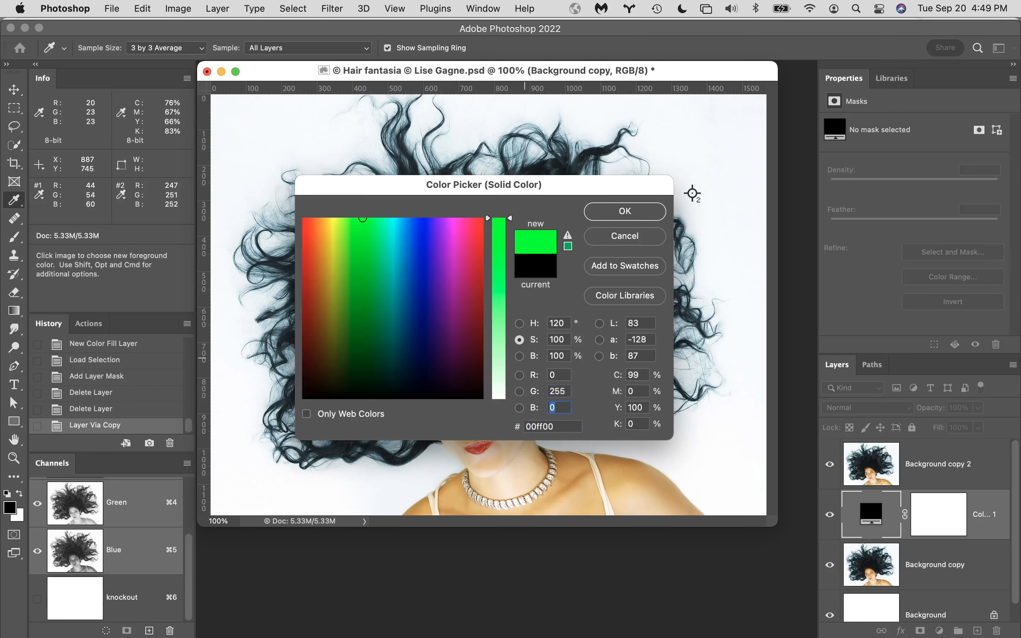
{"action": "type", "text": "255"}
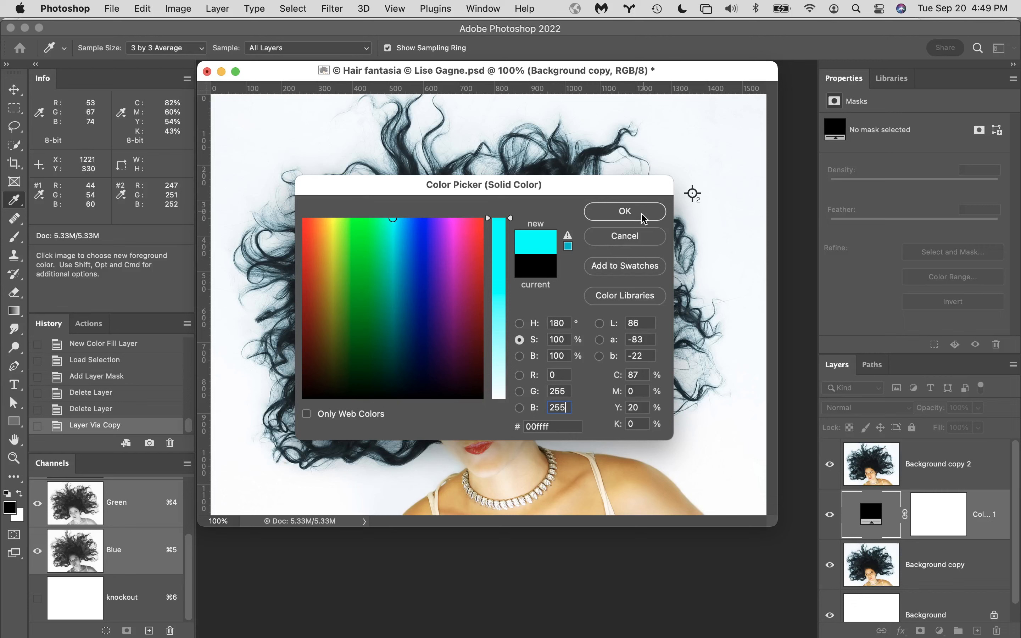
{"action": "left_click", "coordinate": [670, 214]}
{"action": "key", "text": "h"}
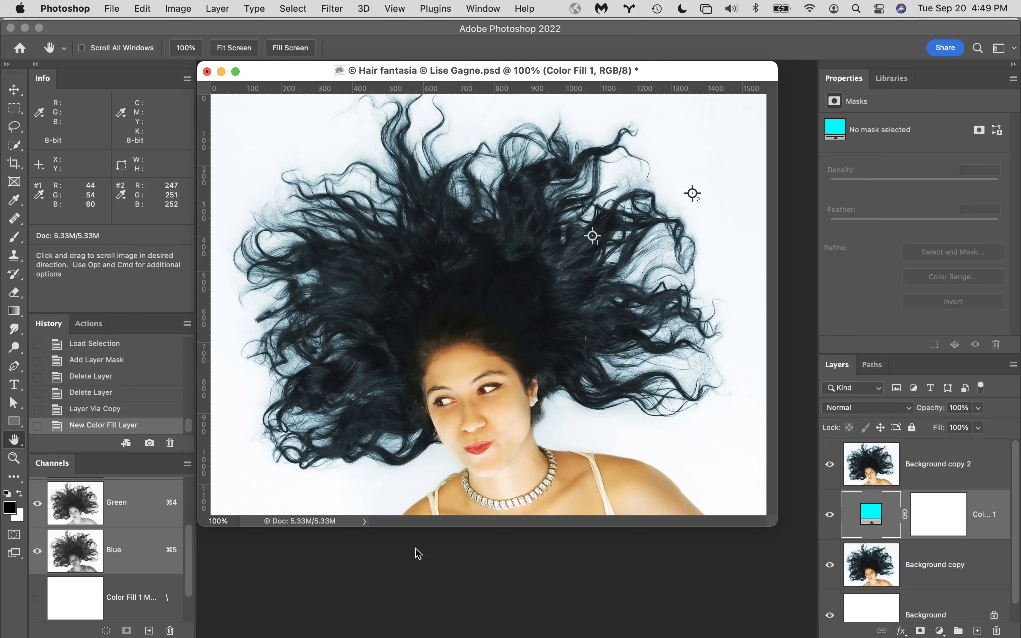
- Load the knockout channel as a selection and add it as a layer mask on Background copy 2
{"action": "left_click_drag", "start_coordinate": [189, 542], "coordinate": [192, 563]}
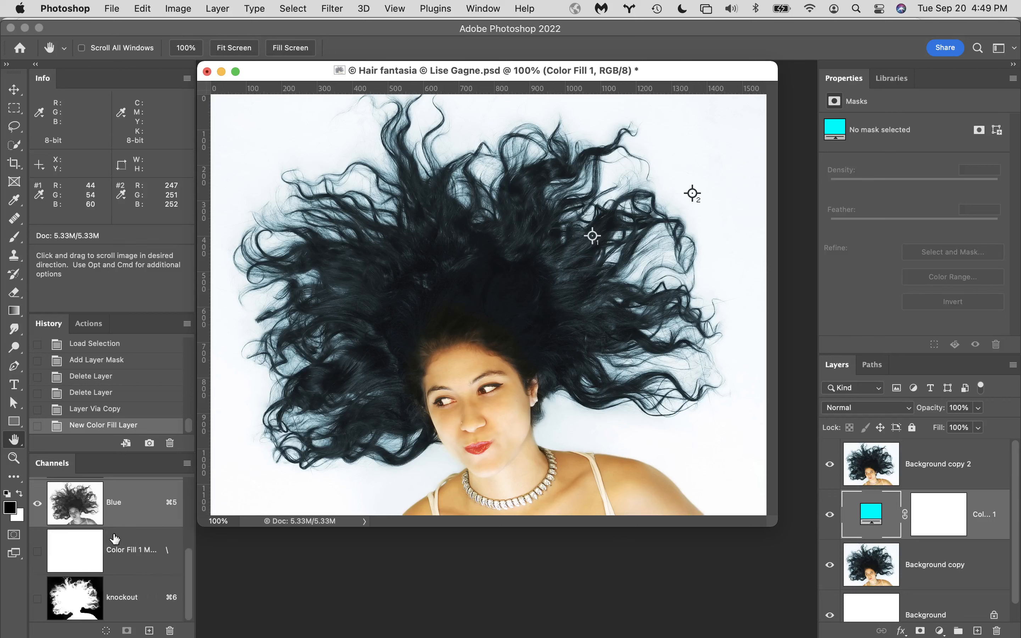
{"action": "left_click", "coordinate": [76, 603], "text": "super"}
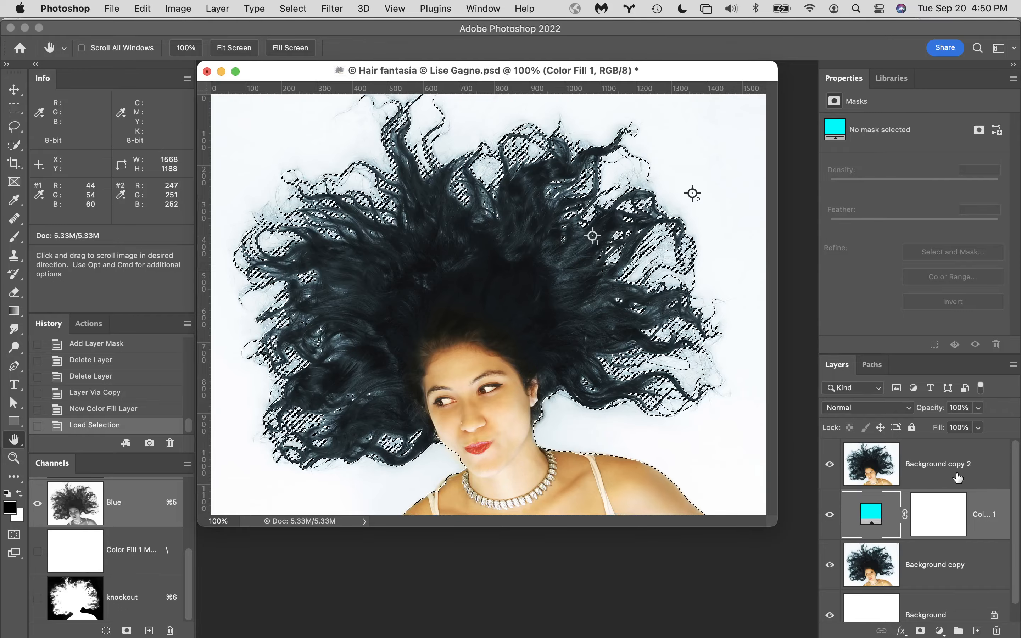
{"action": "left_click", "coordinate": [985, 461]}
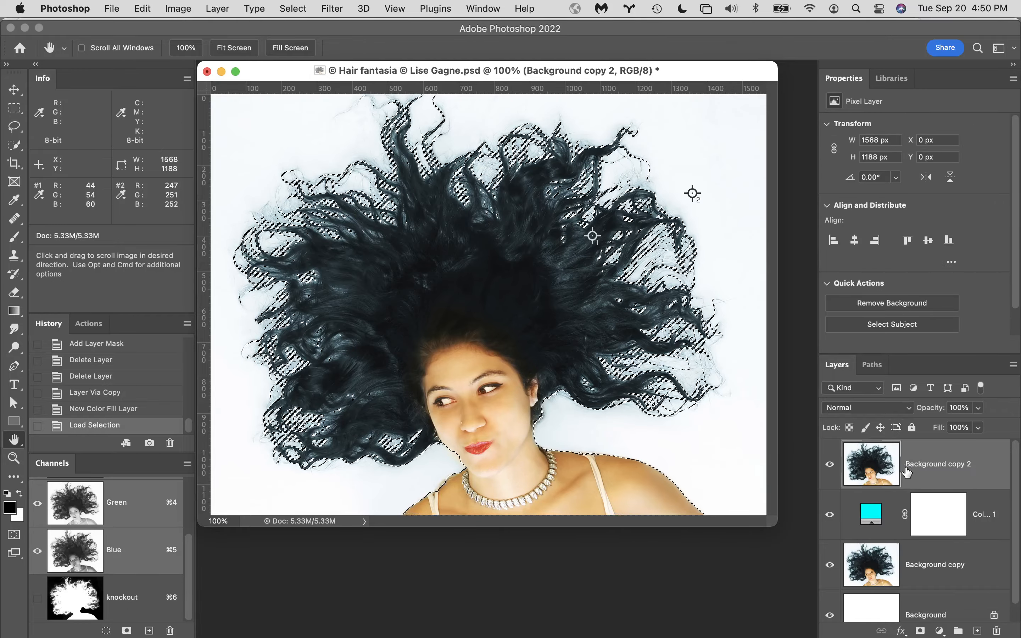
{"action": "left_click", "coordinate": [920, 631]}
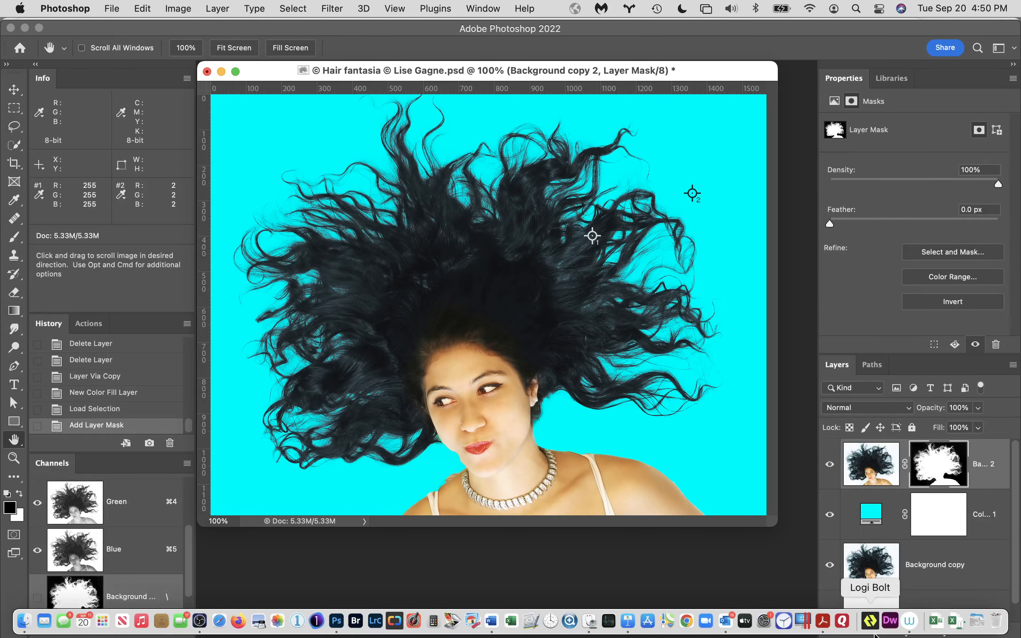
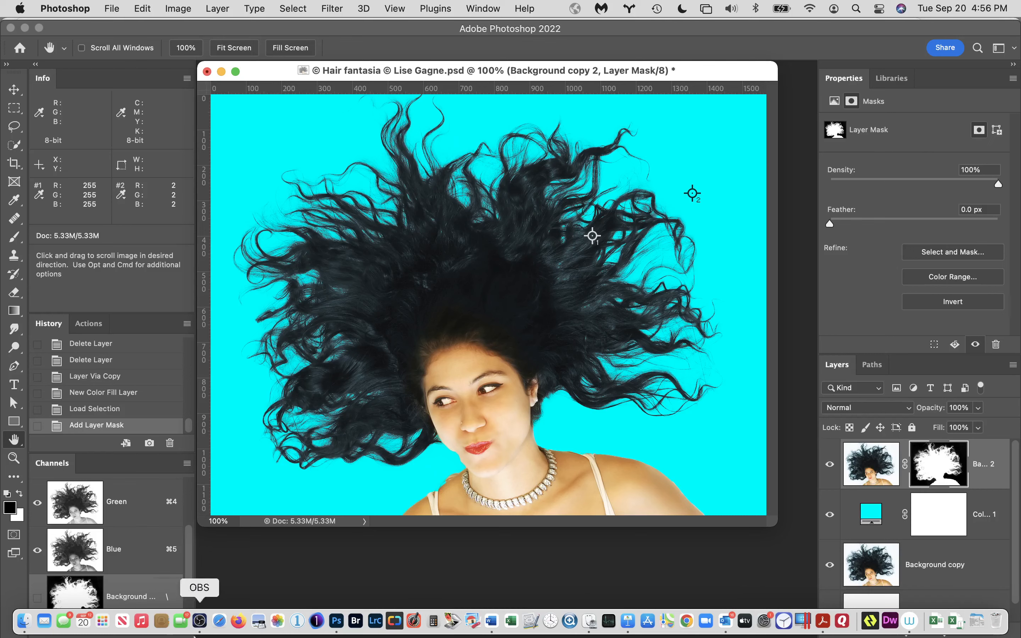
- Switch to Finder, preview Assignment Class 3.pdf in the Assignment Folder, and open the Sunny portrait PSD from the same folder
{"action": "left_click", "coordinate": [22, 619]}
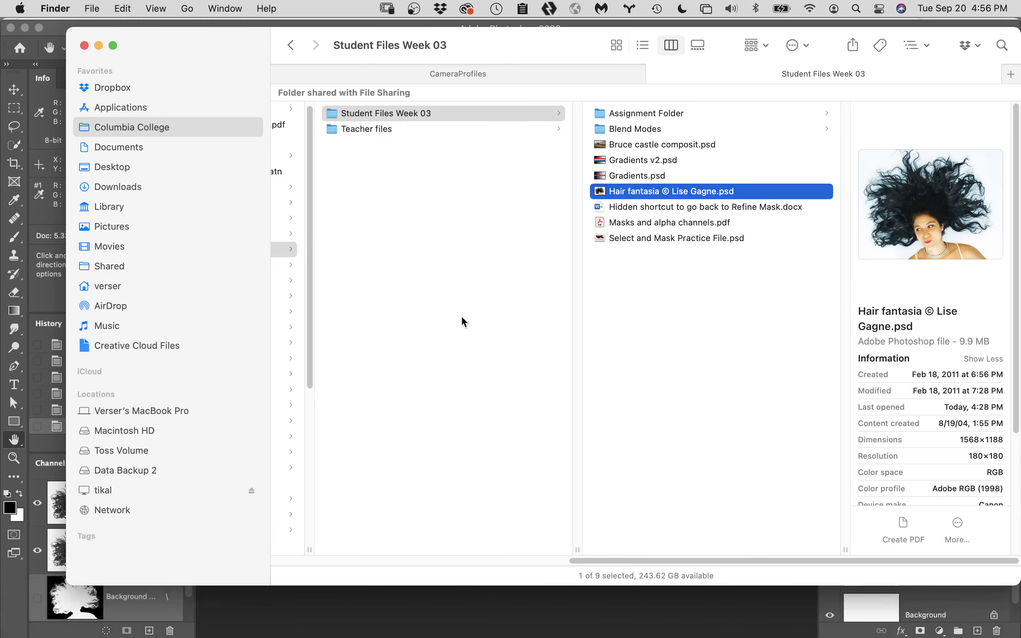
{"action": "left_click", "coordinate": [649, 112]}
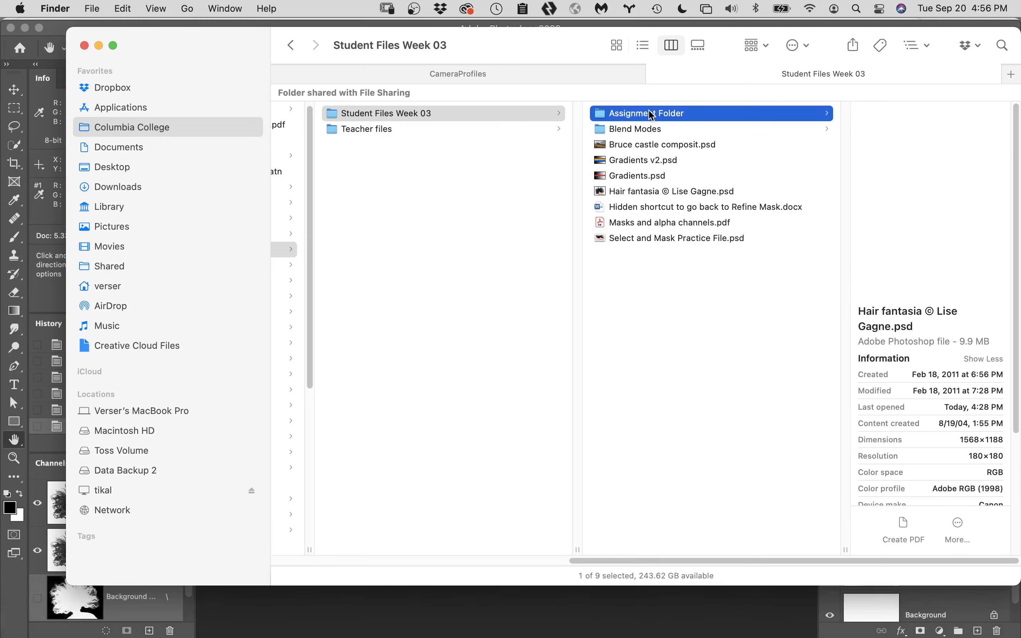
{"action": "left_click", "coordinate": [799, 113]}
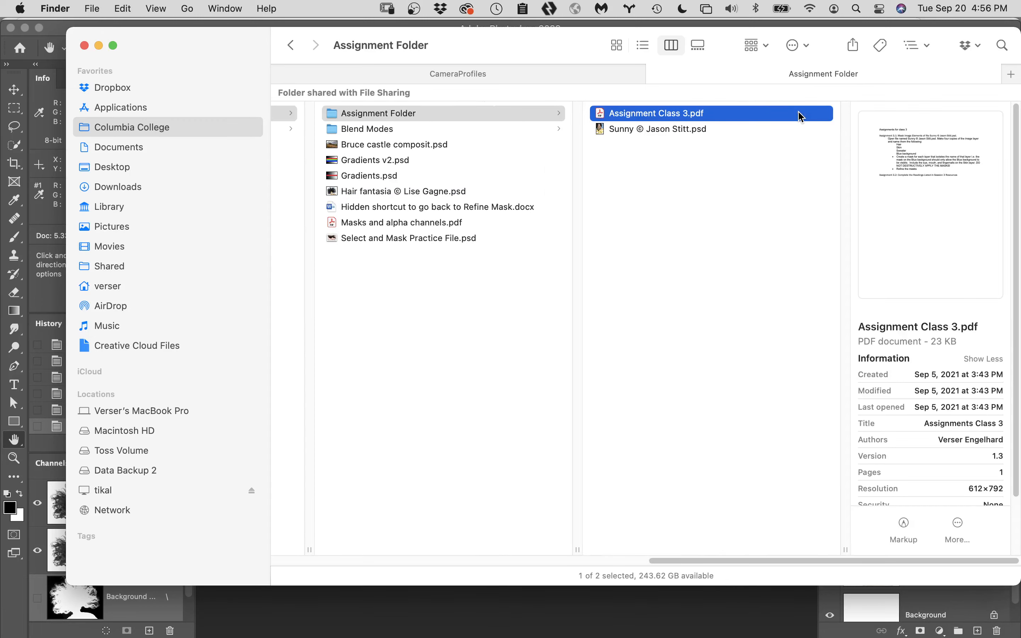
{"action": "key", "text": "space"}
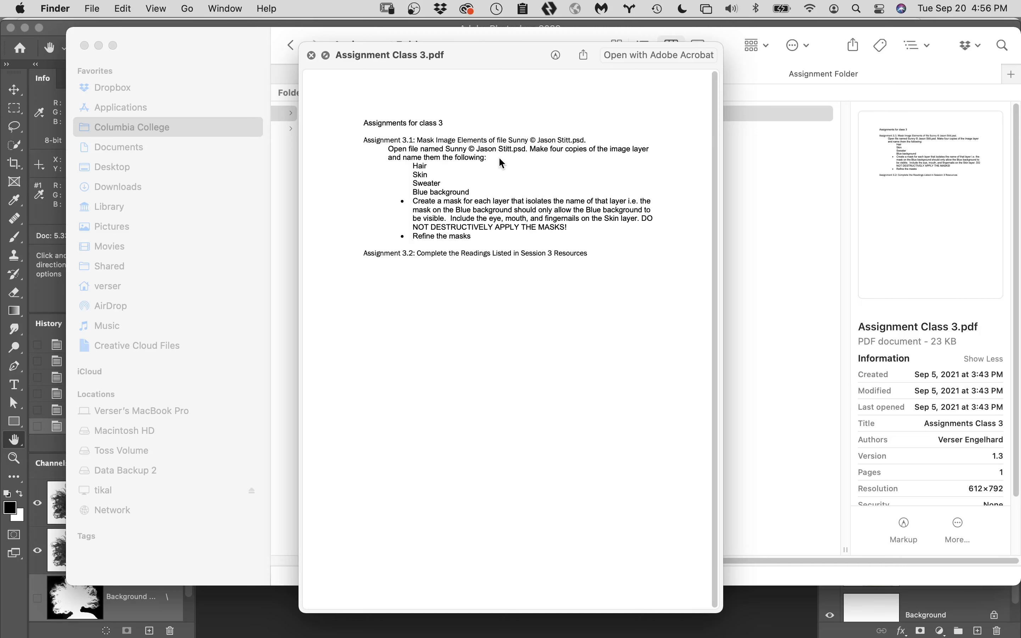
{"action": "key", "text": "space"}
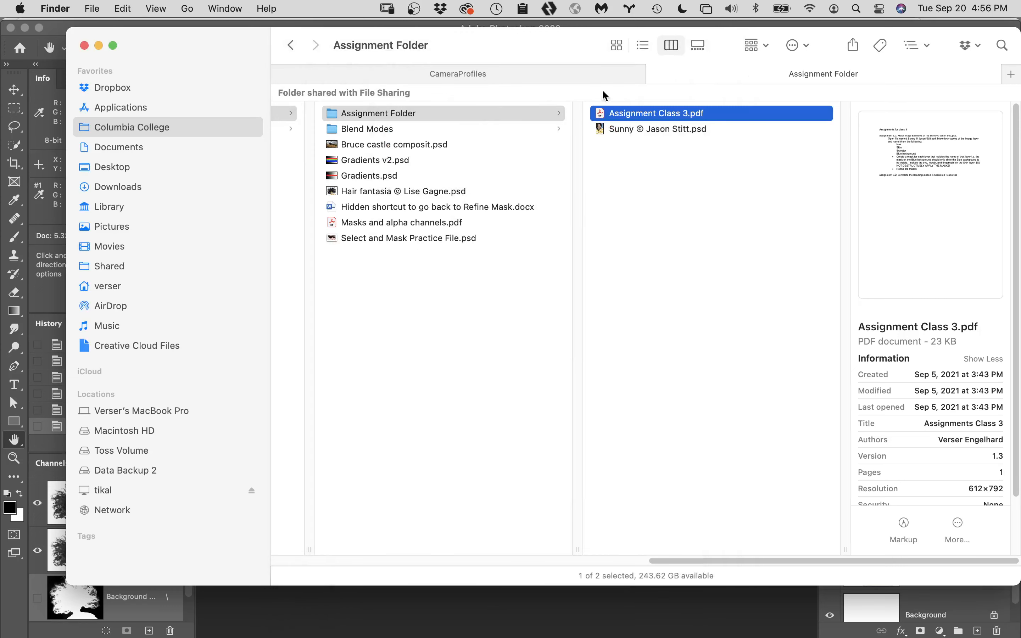
{"action": "double_click", "coordinate": [600, 131]}
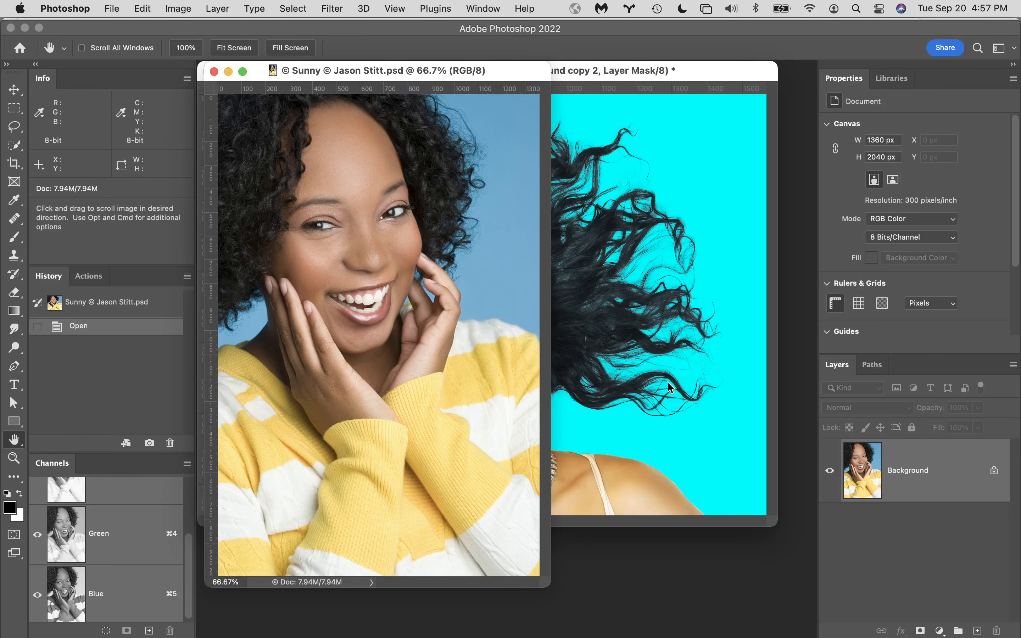
- Return to the Hair fantasia document and invert the layer mask on Background copy 2
{"action": "left_click", "coordinate": [671, 411]}
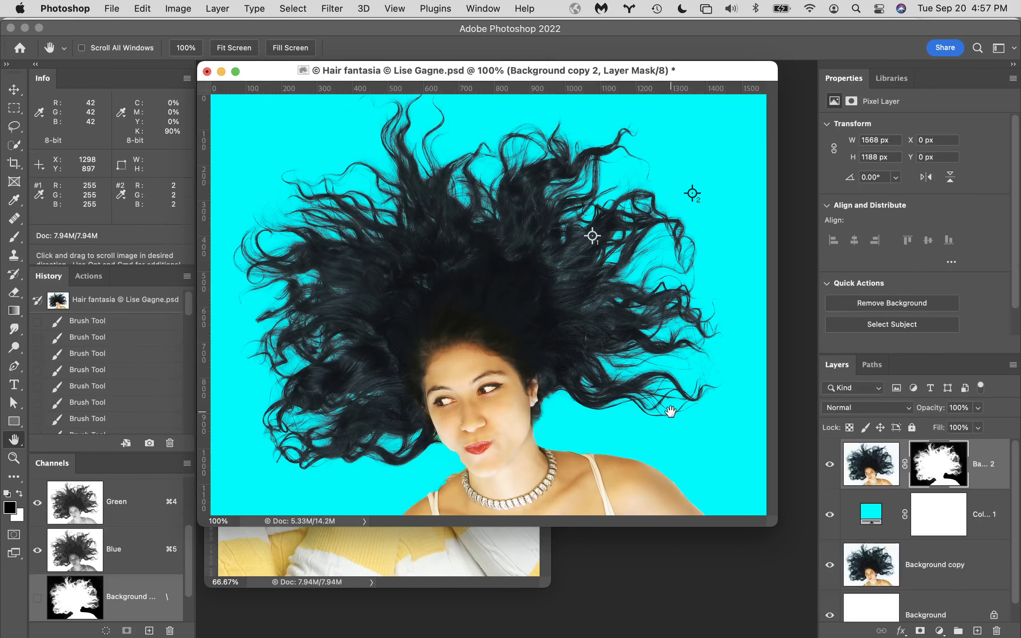
{"action": "left_click", "coordinate": [932, 467]}
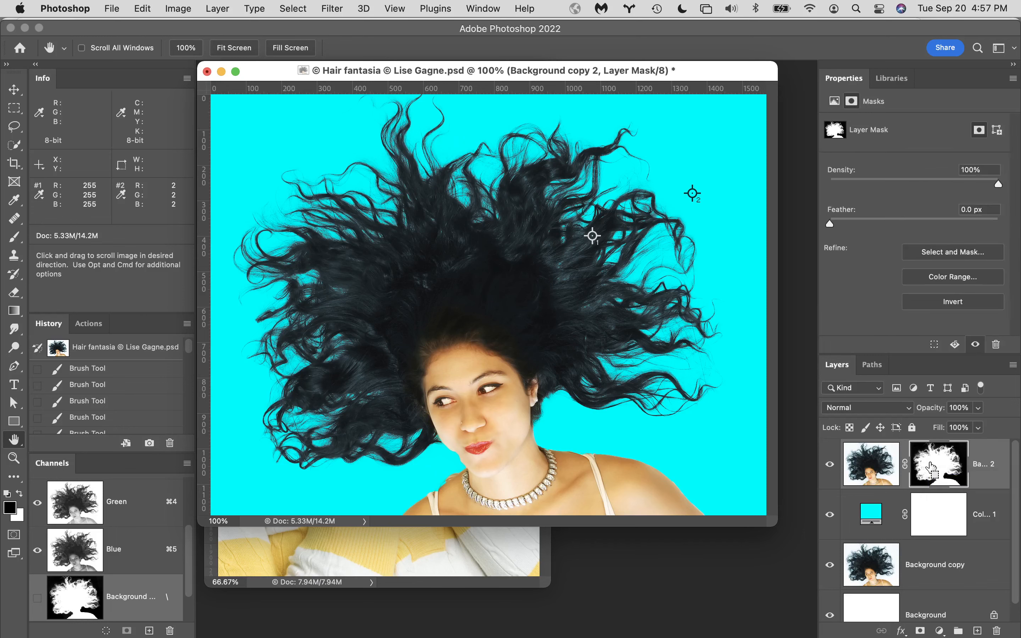
{"action": "key", "text": "super+i"}
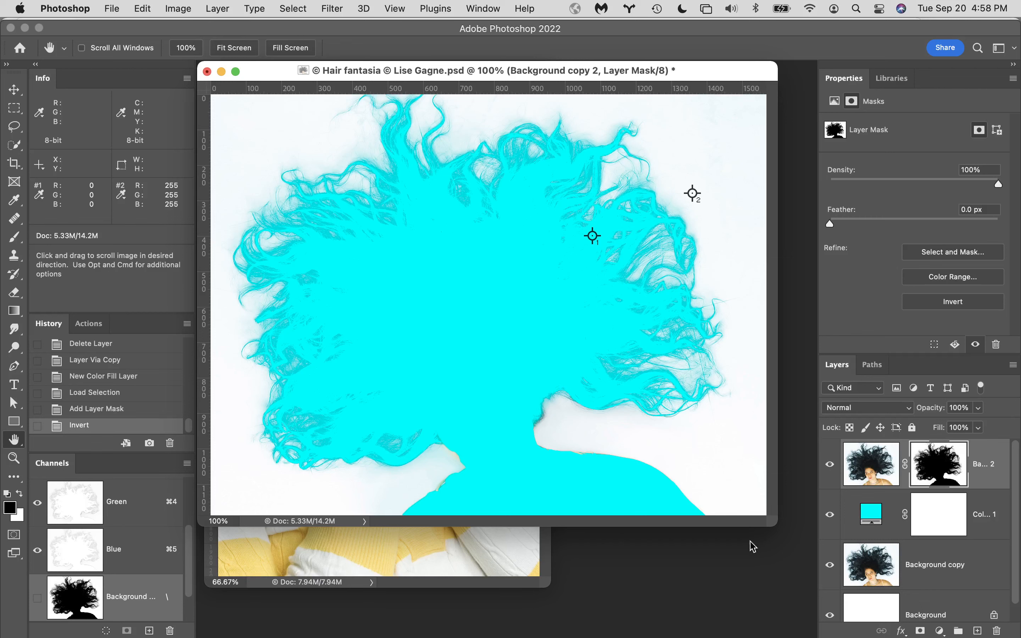
- Switch to Finder, look through the Teacher files folder of Class 3, and open the Class 4 Files folder
{"action": "mouse_move", "coordinate": [5, 631]}
{"action": "left_click", "coordinate": [24, 621]}
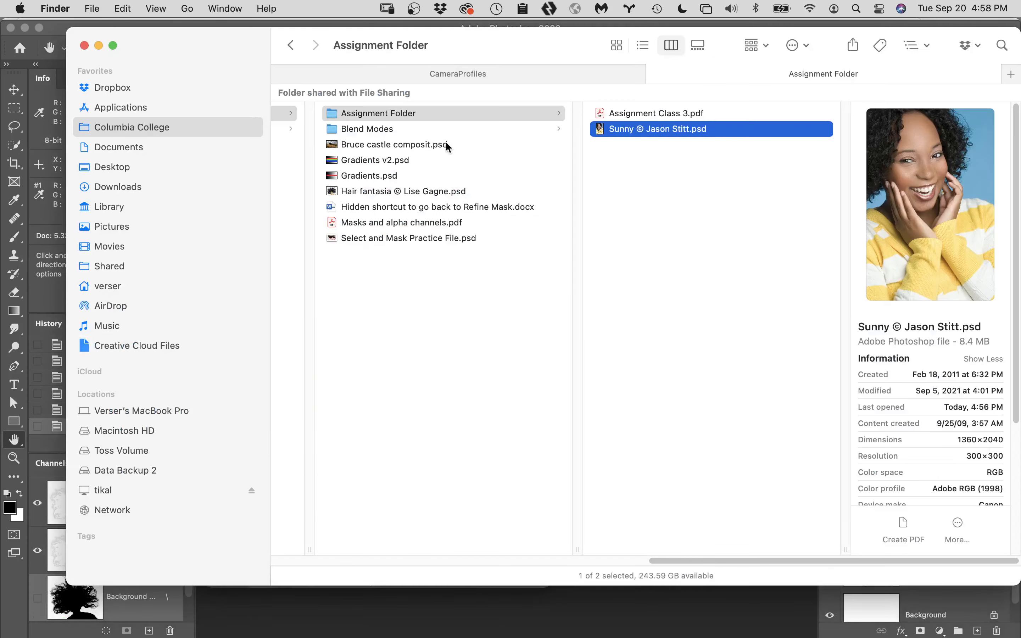
{"action": "scroll", "coordinate": [418, 312], "scroll_direction": "left", "scroll_amount": 6}
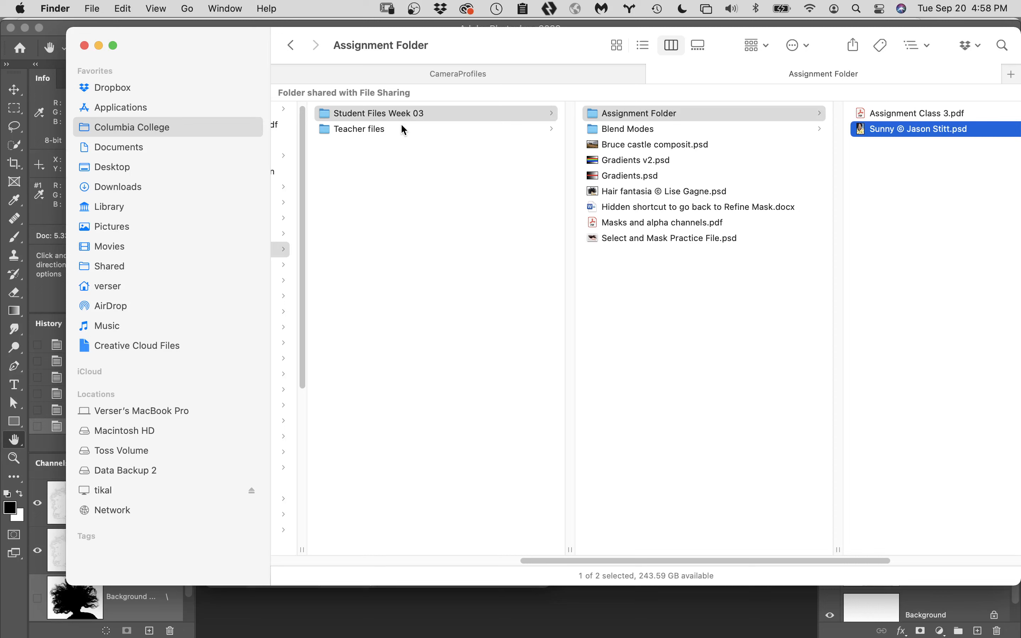
{"action": "left_click", "coordinate": [401, 123]}
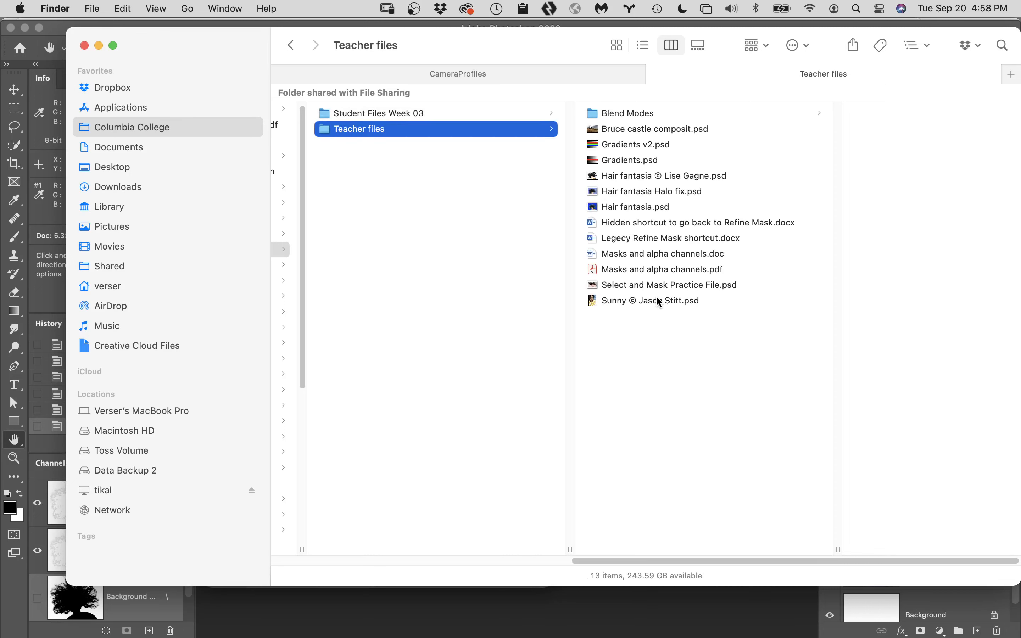
{"action": "scroll", "coordinate": [419, 298], "scroll_direction": "left", "scroll_amount": 8}
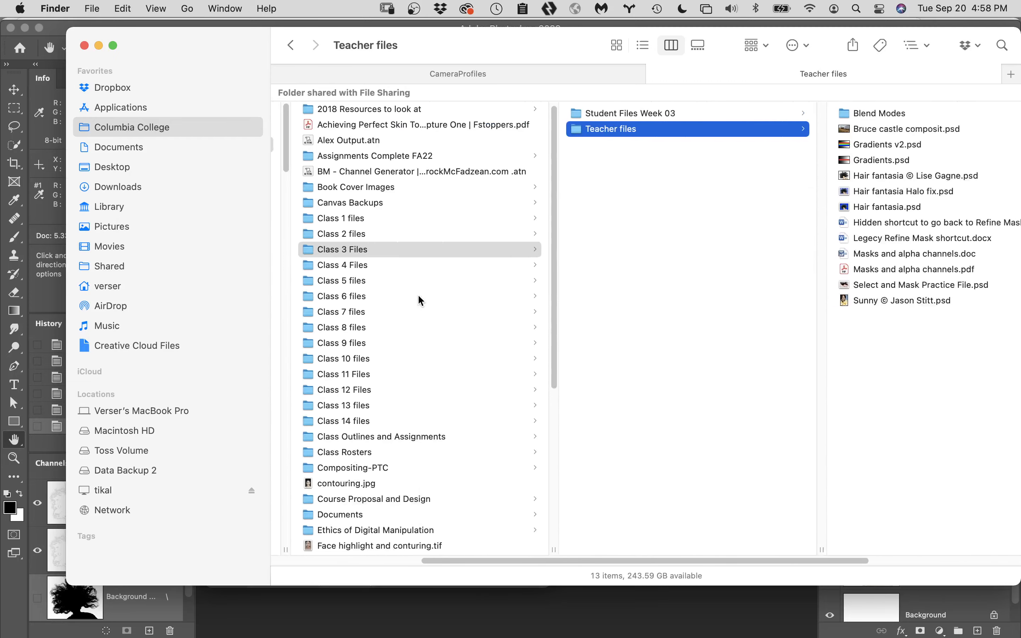
{"action": "left_click", "coordinate": [401, 265]}
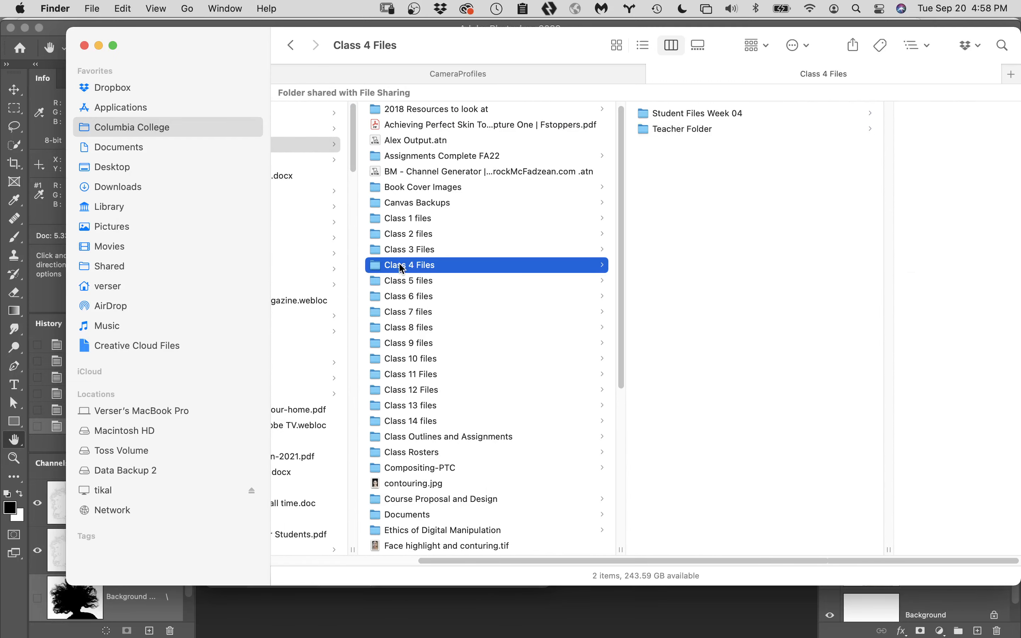
- Look through the Teacher Folders of the Class 4 and Class 5 files
{"action": "left_click", "coordinate": [736, 130]}
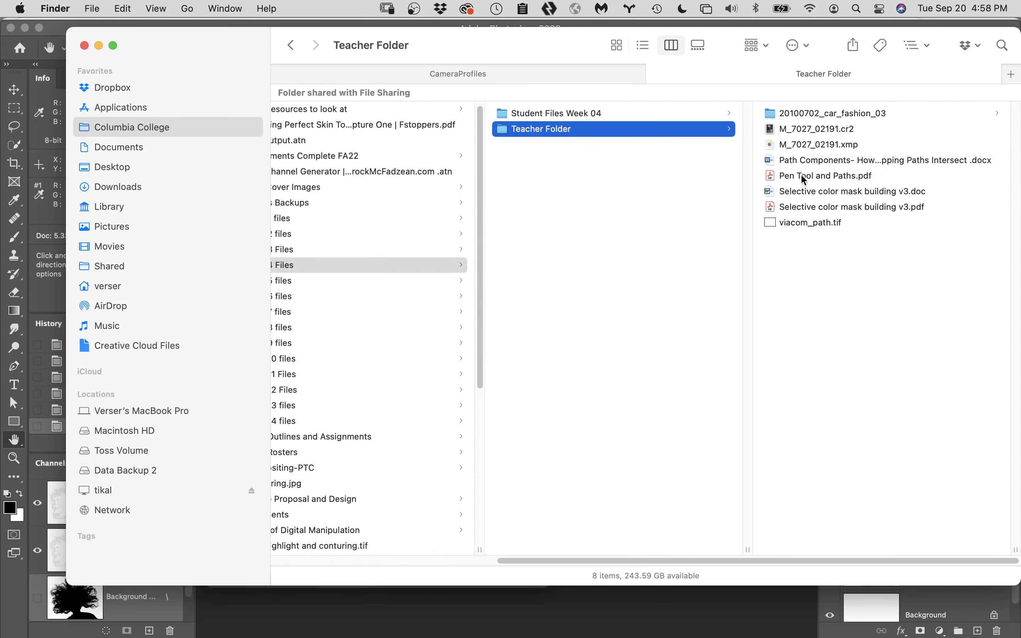
{"action": "left_click", "coordinate": [298, 279]}
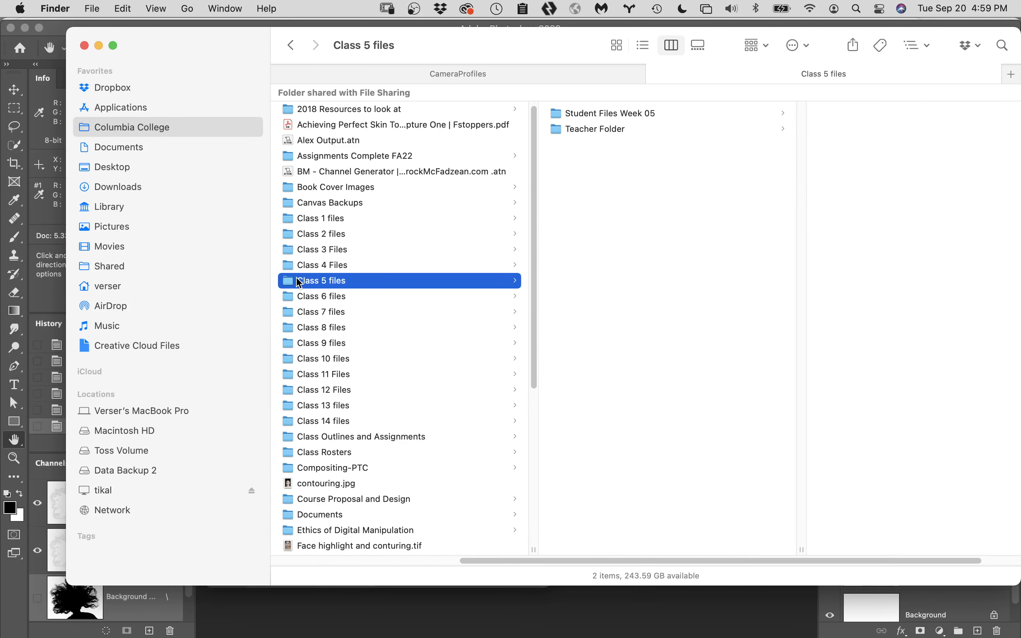
{"action": "left_click", "coordinate": [618, 134]}
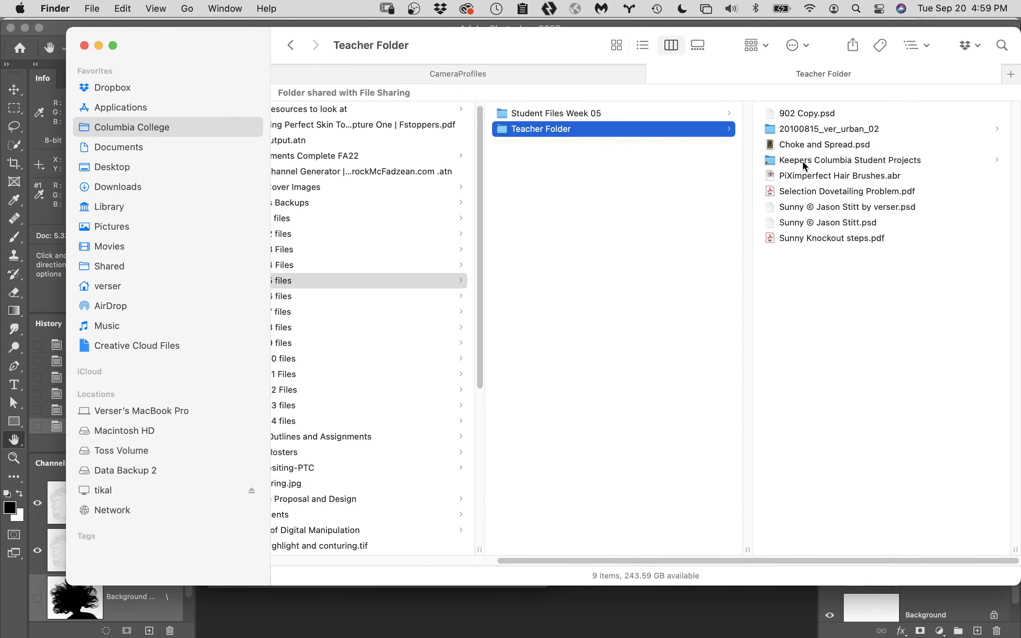
- Open the instructor's version of the Sunny portrait PSD from the Class 5 Teacher Folder in Photoshop and hide all other applications
{"action": "left_click", "coordinate": [773, 210]}
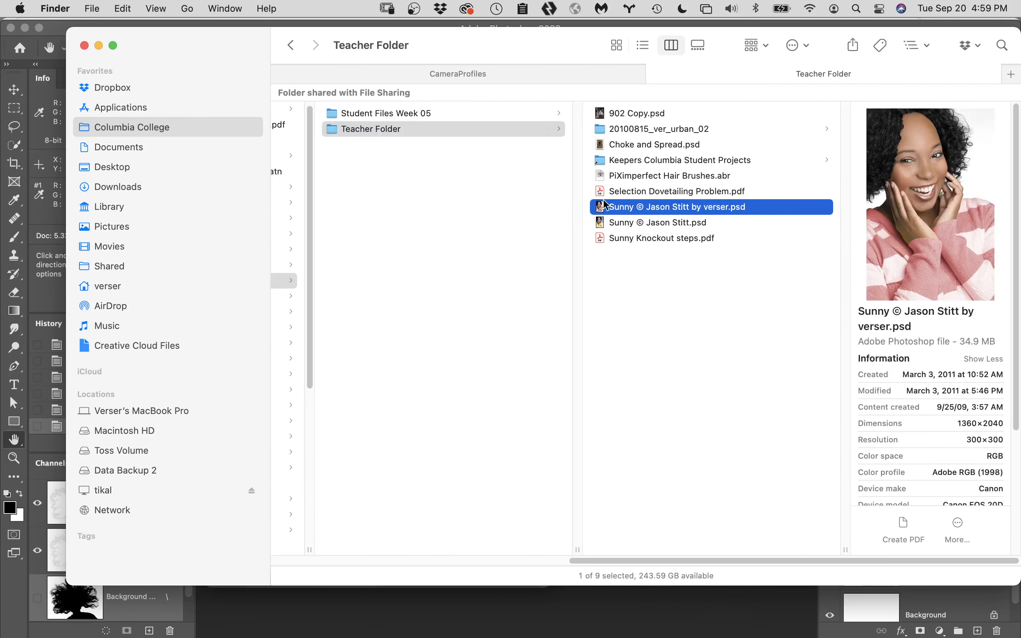
{"action": "double_click", "coordinate": [599, 204]}
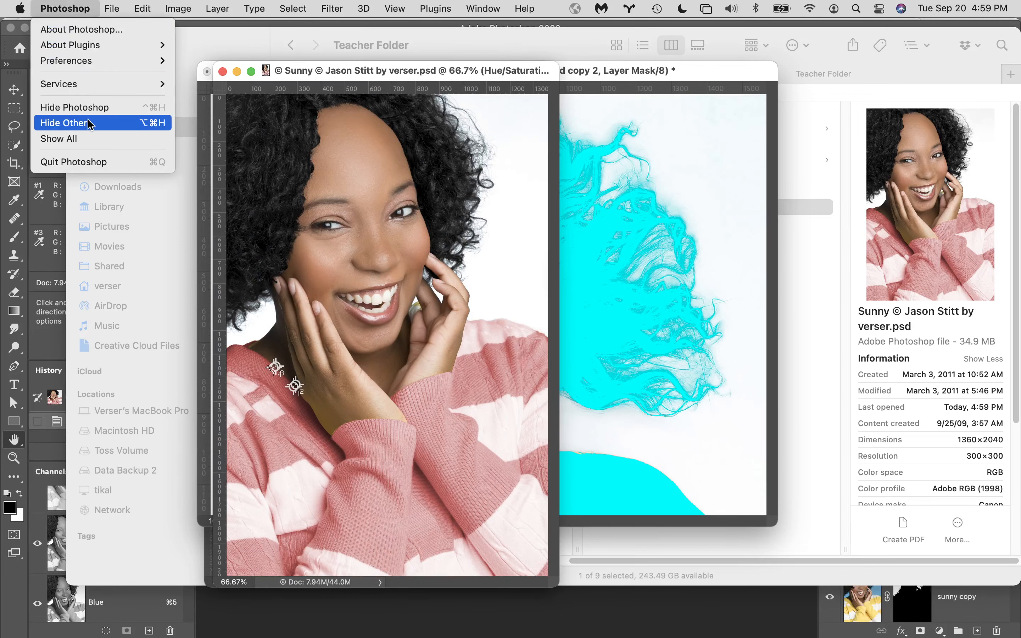
{"action": "left_click", "coordinate": [92, 126]}
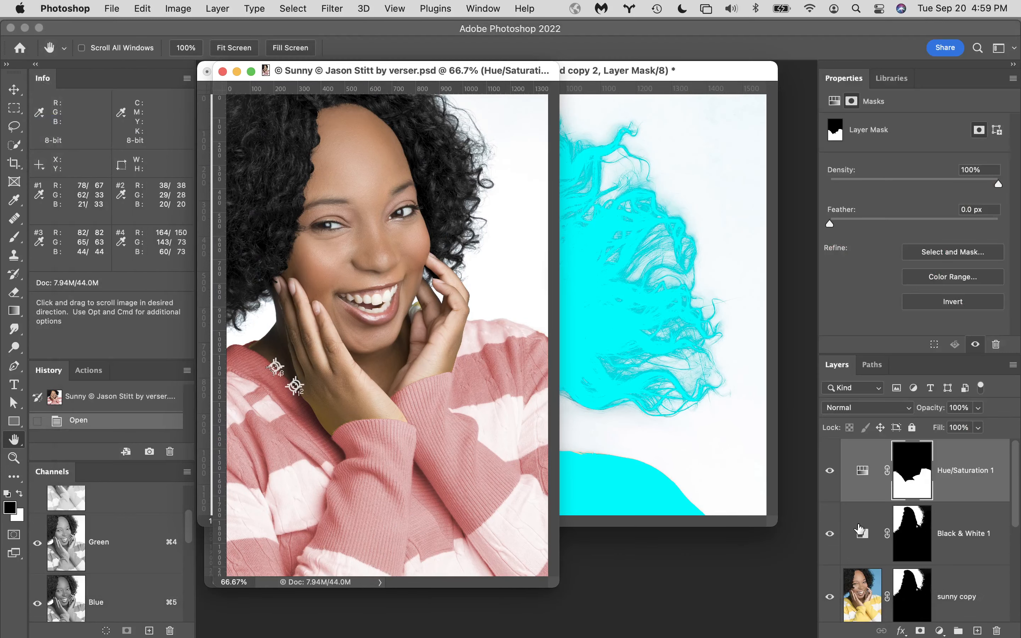
- Hide the Hue/Saturation 1 and Black & White 1 adjustment layers
{"action": "left_click", "coordinate": [836, 475]}
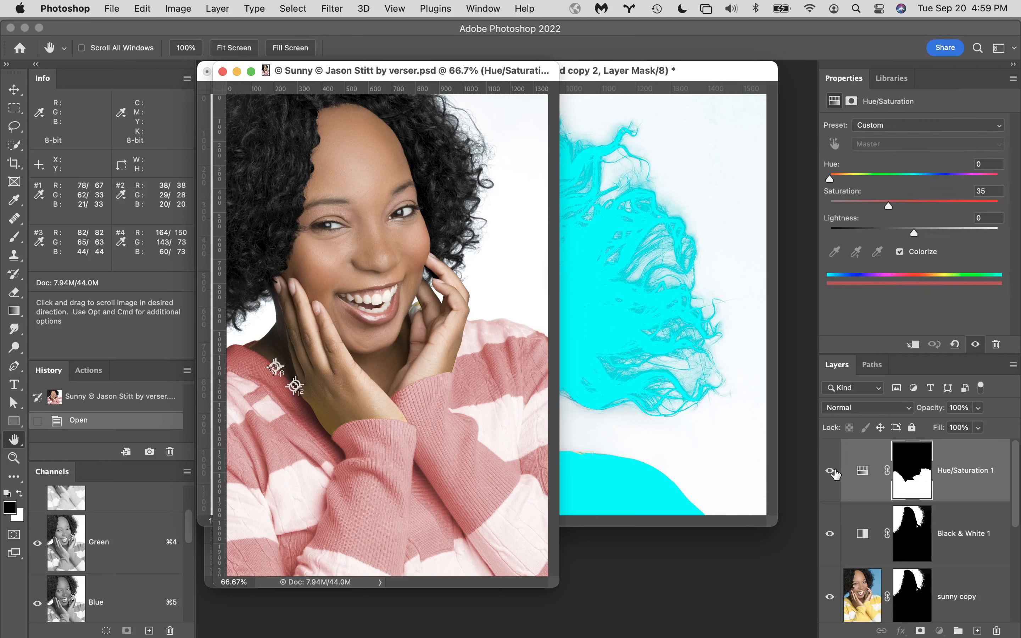
{"action": "left_click", "coordinate": [836, 475]}
{"action": "left_click", "coordinate": [830, 537]}
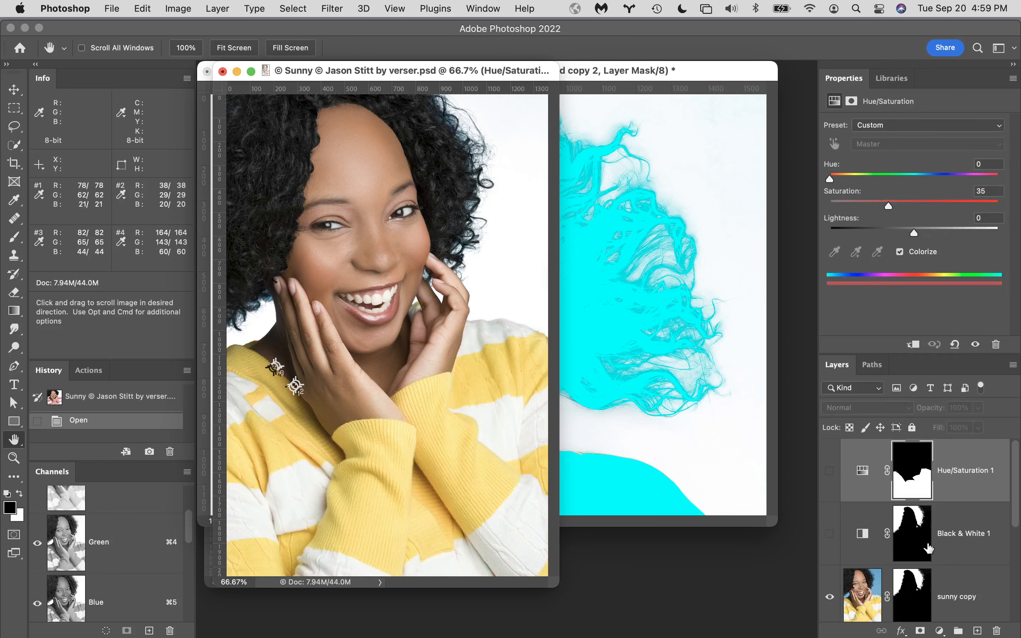
- Undock the Layers panel and enlarge it enough to show the whole layer stack
{"action": "scroll", "coordinate": [928, 547], "scroll_direction": "down", "scroll_amount": 5}
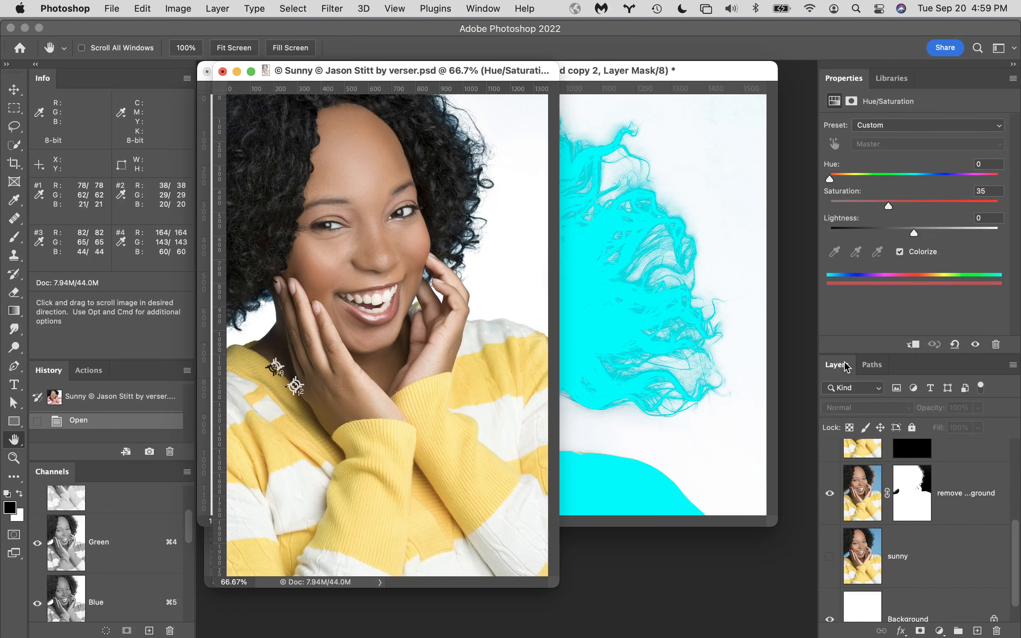
{"action": "left_click_drag", "start_coordinate": [847, 367], "coordinate": [728, 193]}
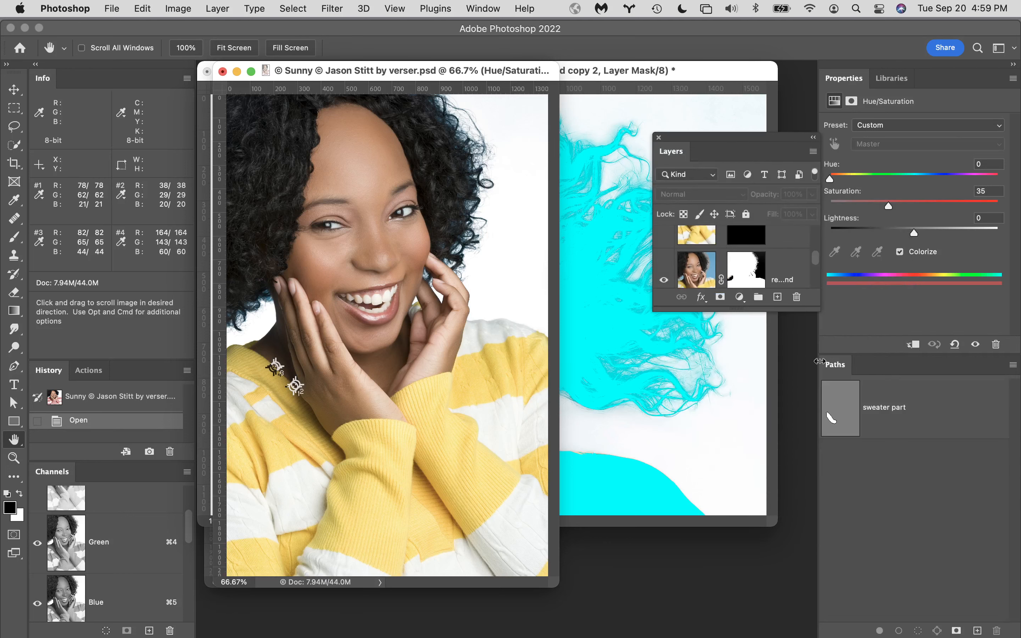
{"action": "left_click_drag", "start_coordinate": [818, 309], "coordinate": [1005, 635]}
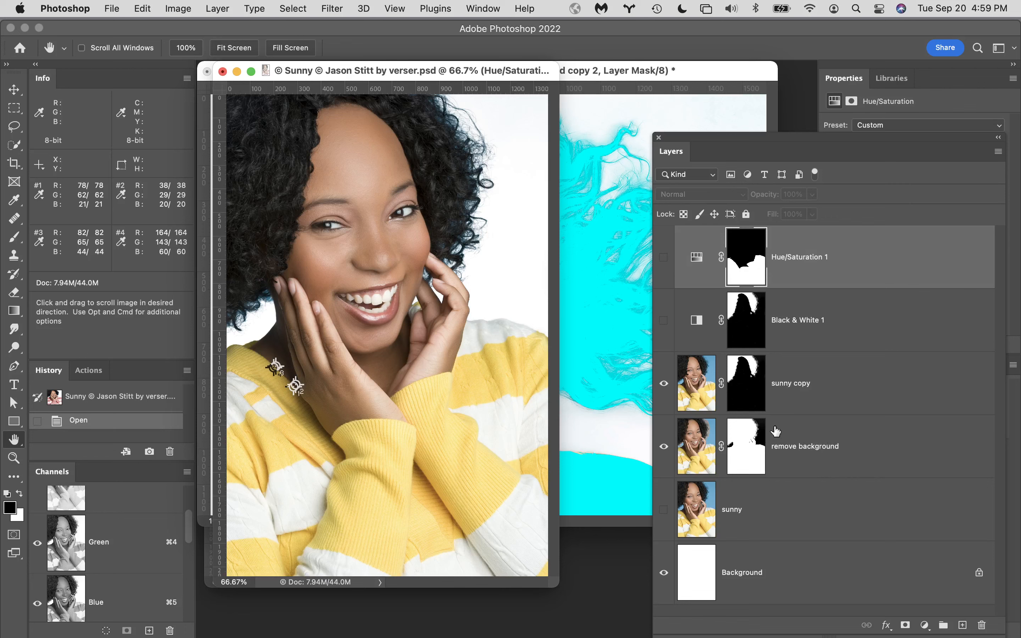
- Hide the remove background layer and inspect the hair isolated on sunny copy by switching its layer mask off and on
{"action": "left_click", "coordinate": [664, 446]}
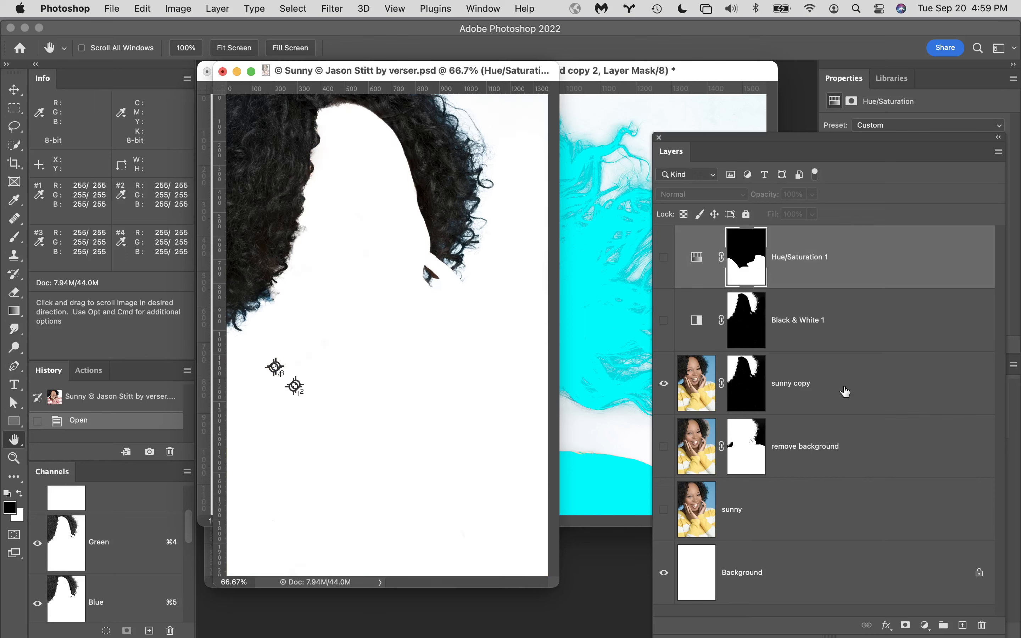
{"action": "left_click", "coordinate": [746, 373], "text": "shift"}
{"action": "left_click", "coordinate": [746, 374], "text": "shift"}
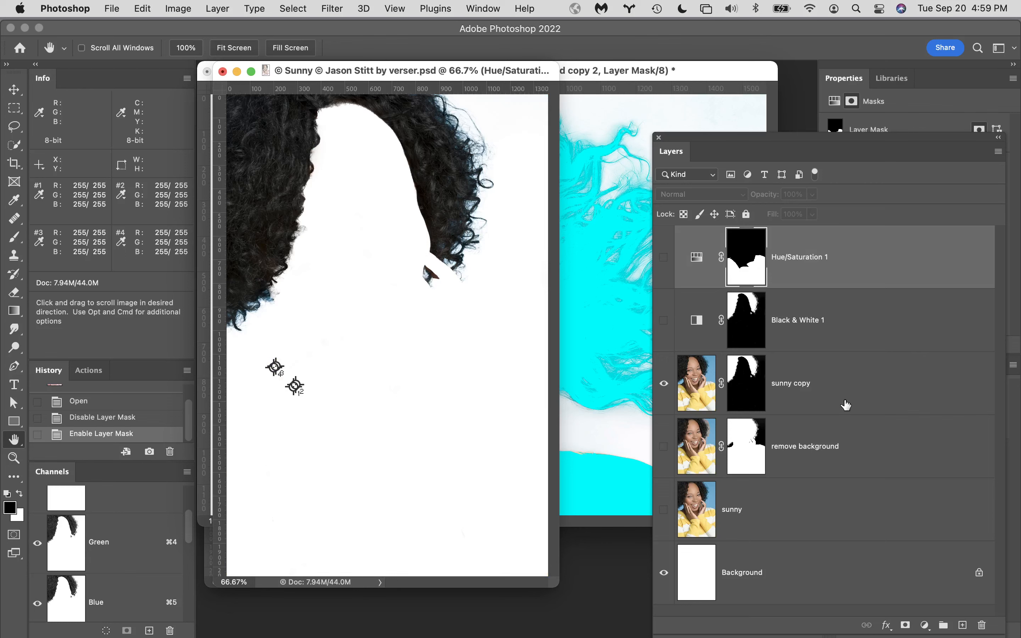
{"action": "left_click_drag", "start_coordinate": [846, 406], "coordinate": [259, 542]}
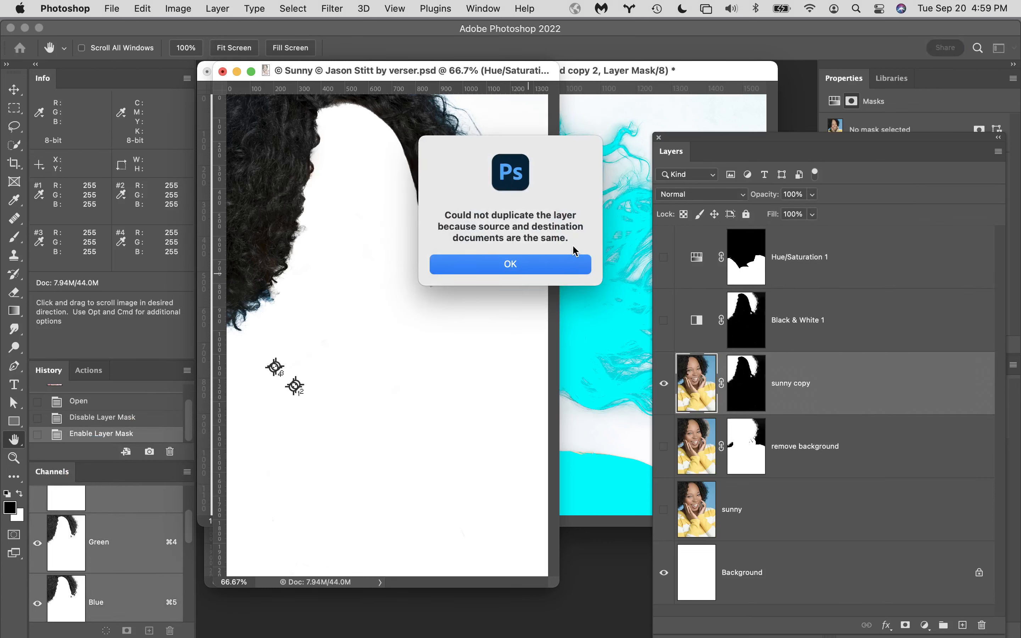
{"action": "left_click", "coordinate": [572, 264]}
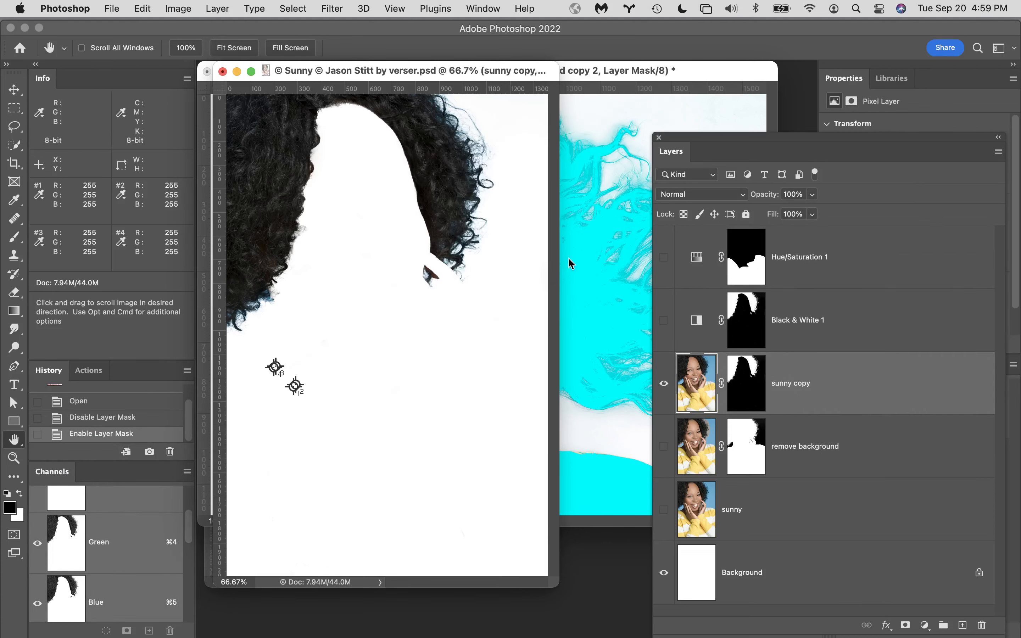
{"action": "scroll", "coordinate": [98, 572], "scroll_direction": "down", "scroll_amount": 4}
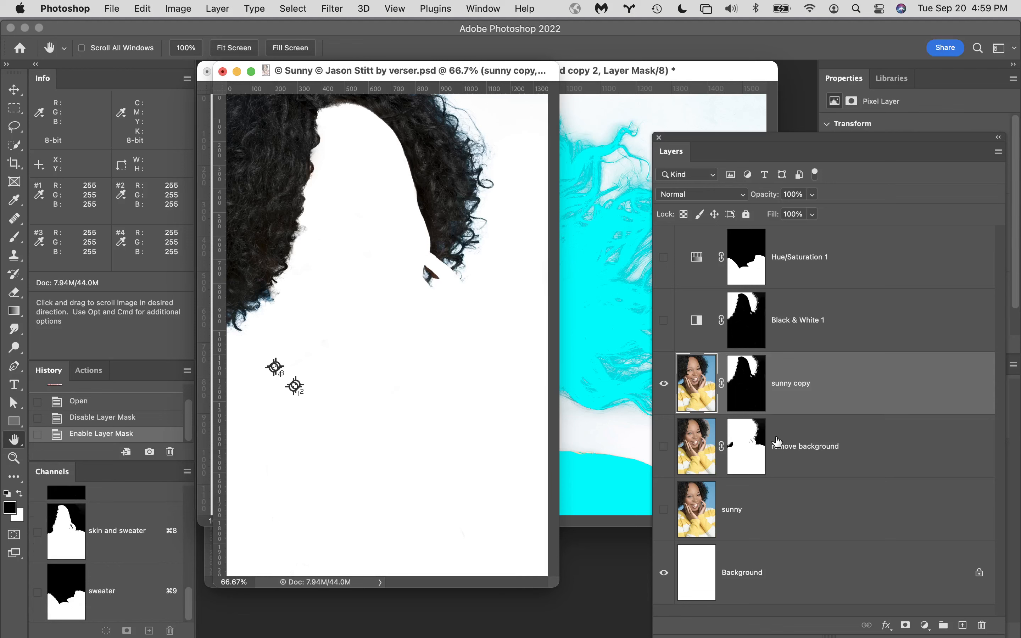
- Show the remove background layer and hide the sunny copy layer
{"action": "left_click", "coordinate": [668, 448]}
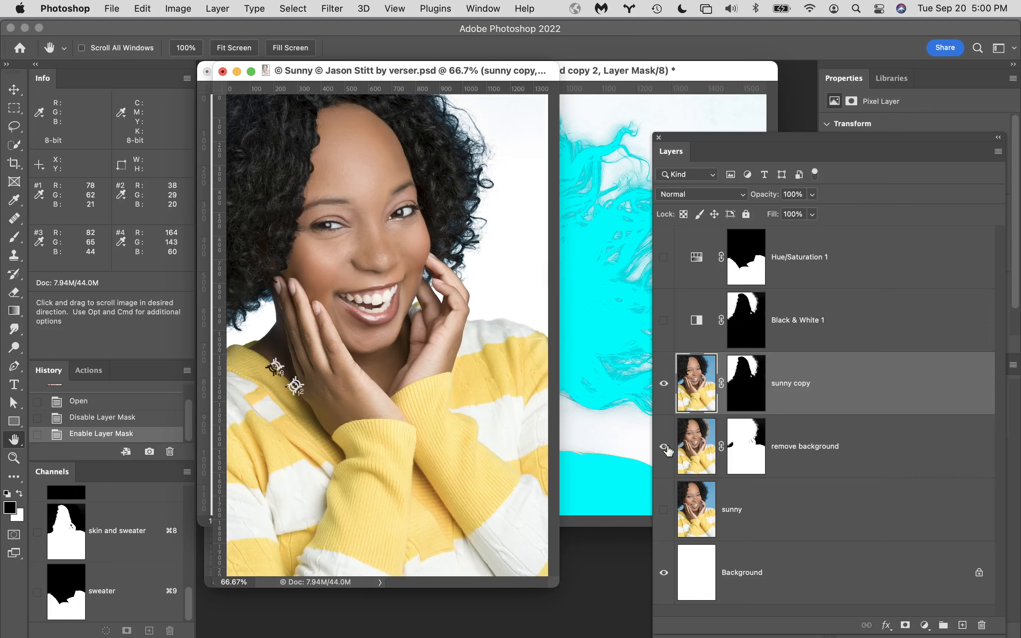
{"action": "left_click", "coordinate": [666, 393]}
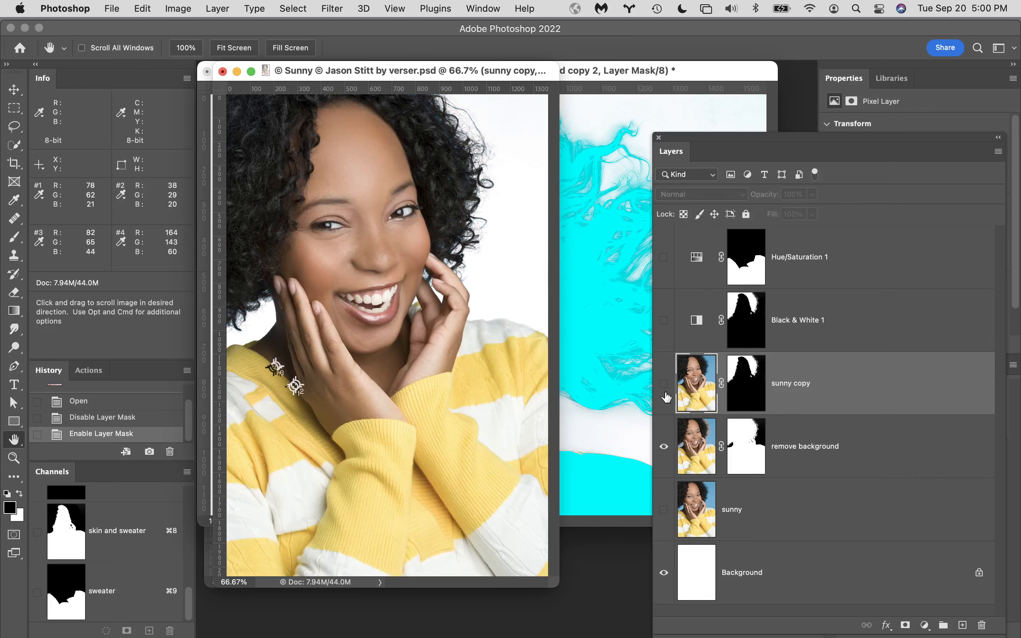
- Invert the layer mask on remove background to preview the masked-out background, and undo the inversion
{"action": "left_click", "coordinate": [743, 440]}
{"action": "key", "text": "super+i"}
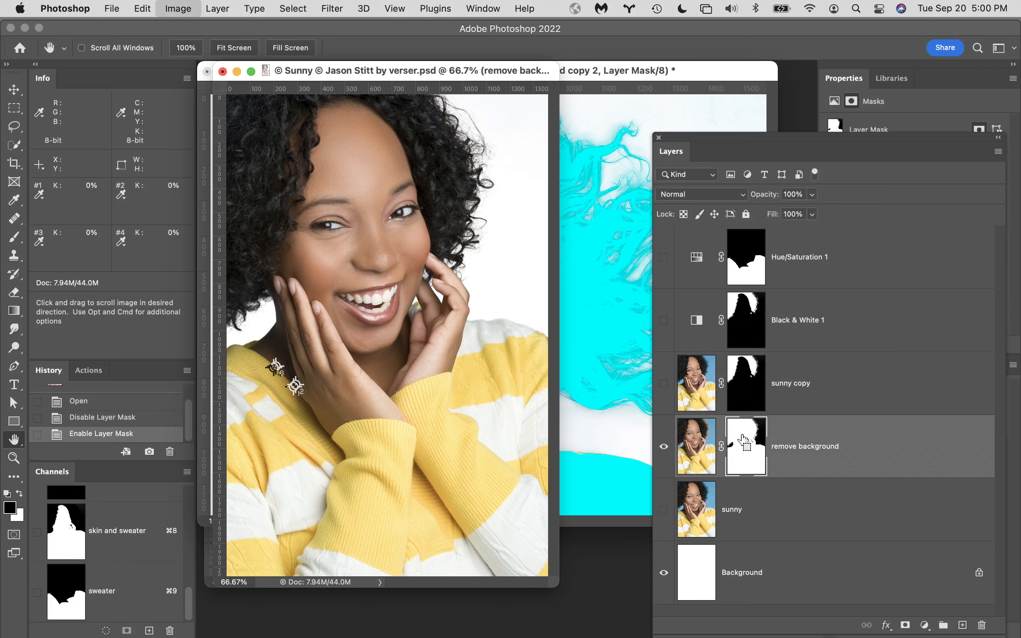
{"action": "left_click_drag", "start_coordinate": [763, 439], "coordinate": [762, 441]}
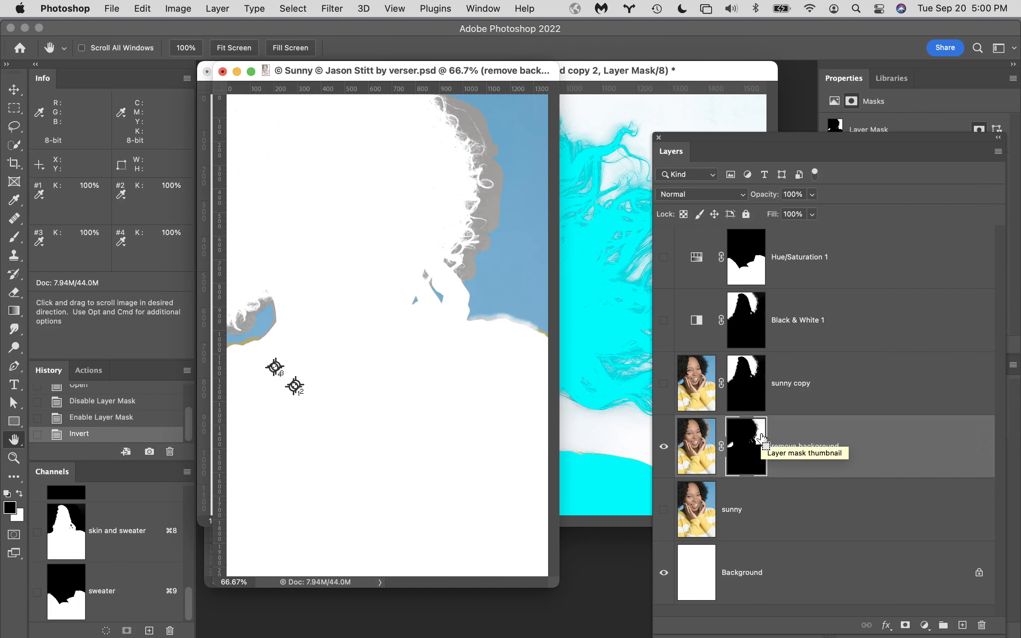
{"action": "key", "text": "super+z"}
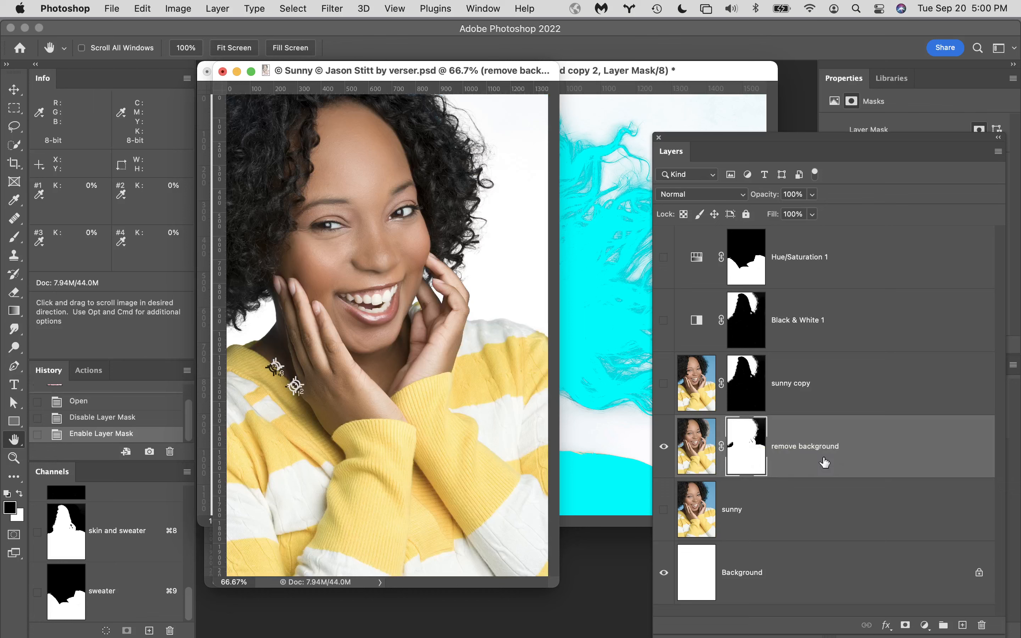
- Hide the remove background layer, and show and duplicate the original sunny layer
{"action": "left_click", "coordinate": [664, 446]}
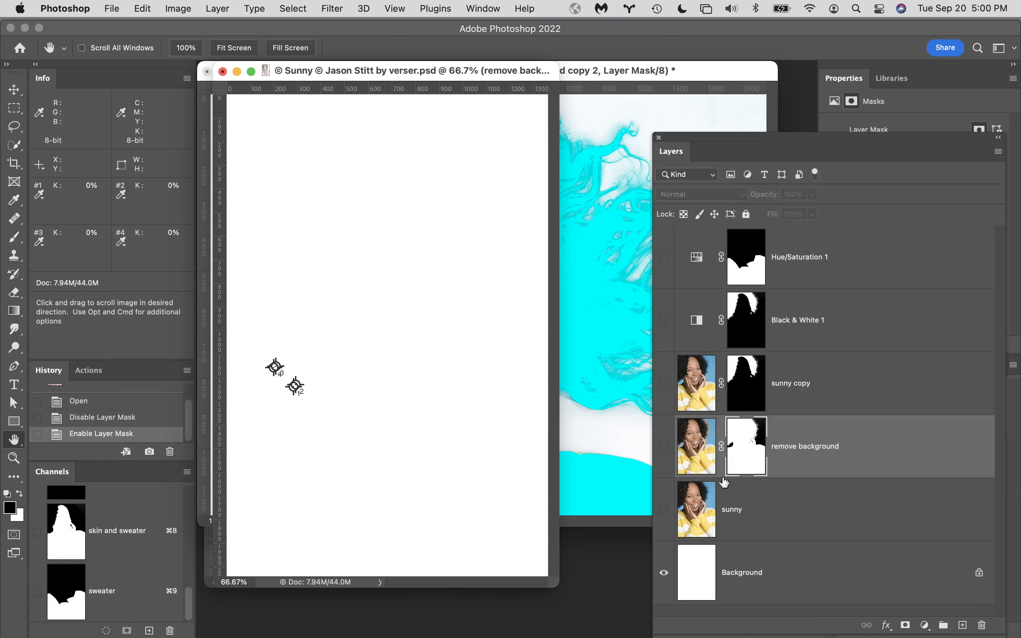
{"action": "left_click", "coordinate": [760, 520]}
{"action": "left_click", "coordinate": [664, 509]}
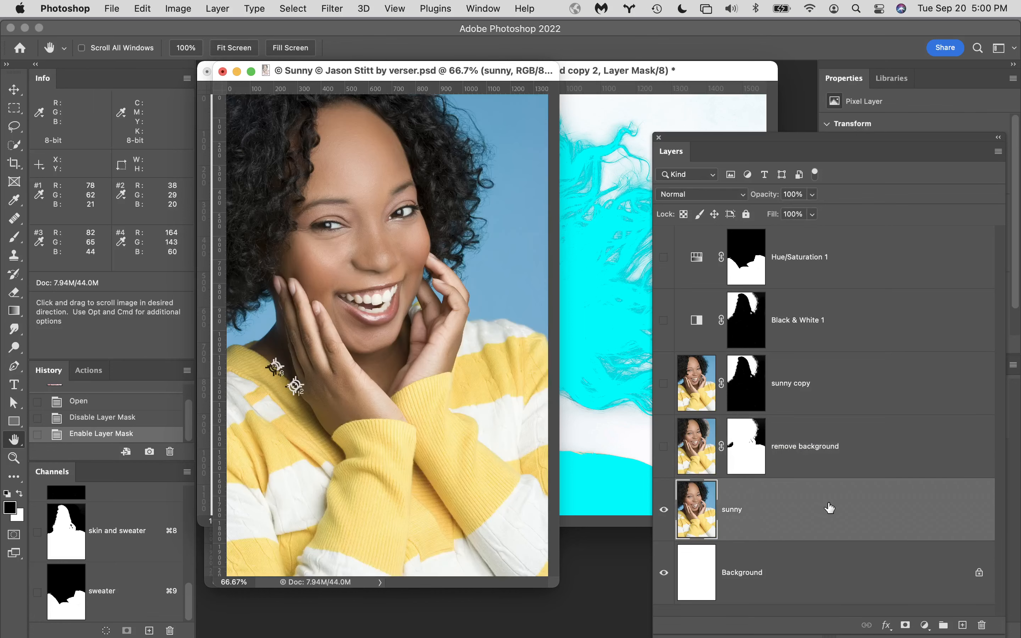
{"action": "key", "text": "super+j"}
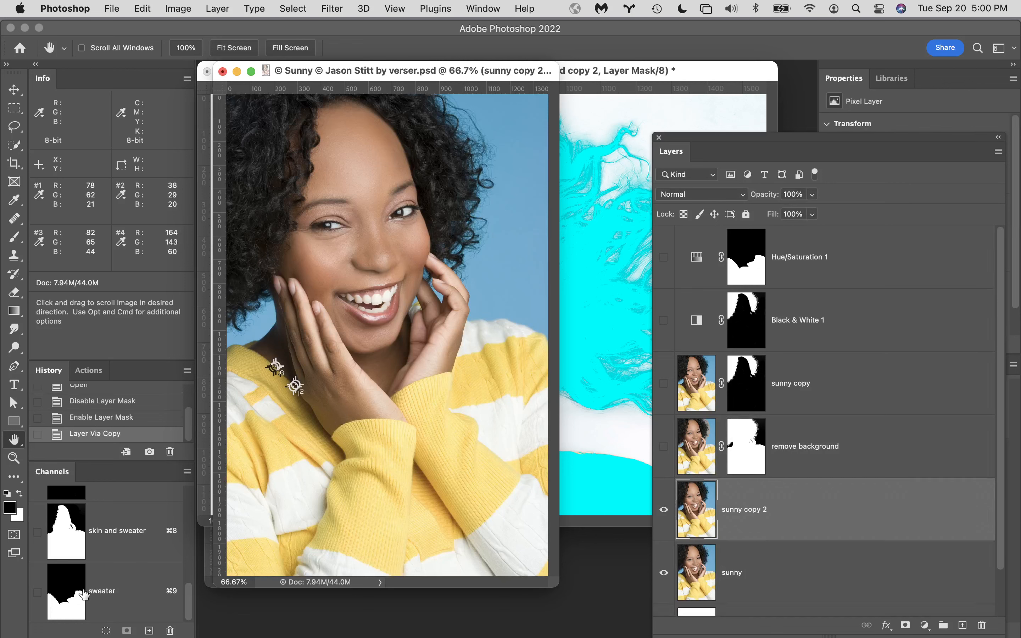
- Load the sweater channel as a layer mask on sunny copy 2, and hide the sunny layer to check the isolated sweater
{"action": "left_click", "coordinate": [55, 589], "text": "super"}
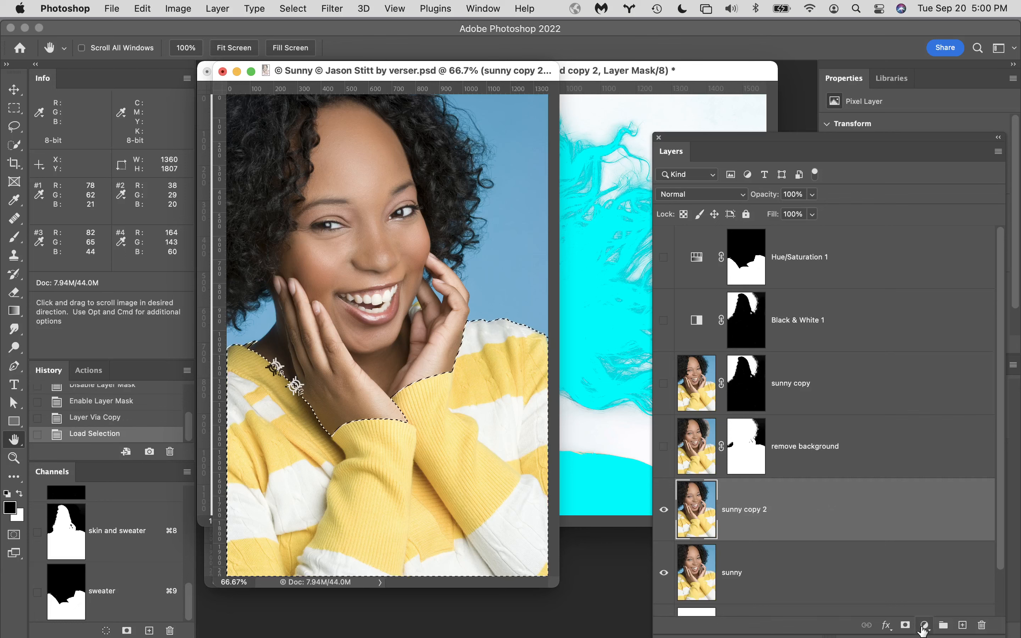
{"action": "left_click", "coordinate": [905, 625]}
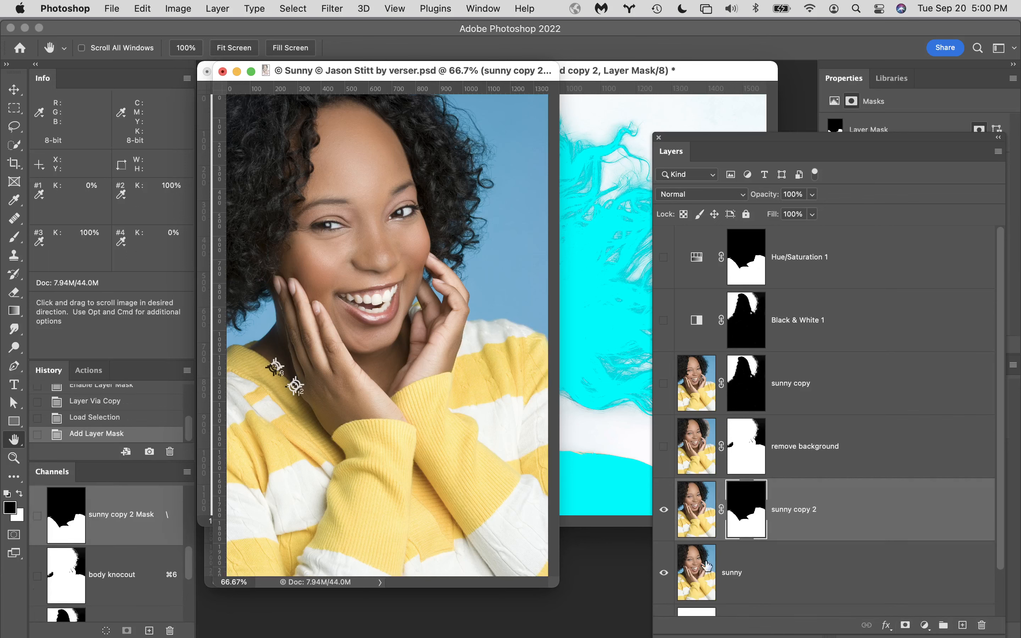
{"action": "left_click", "coordinate": [663, 581]}
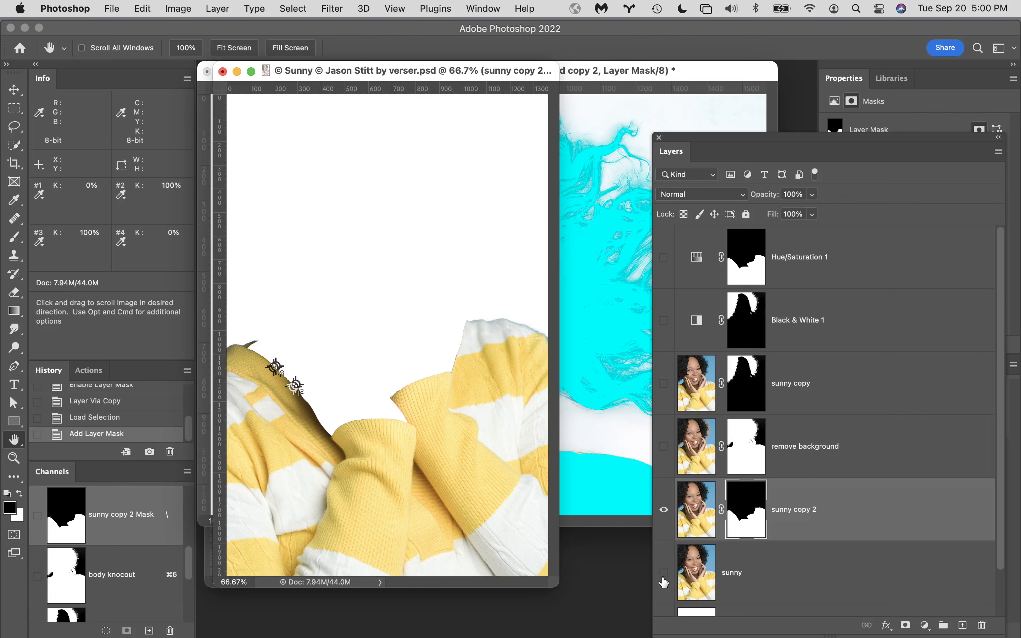
{"action": "left_click", "coordinate": [745, 509], "text": "shift"}
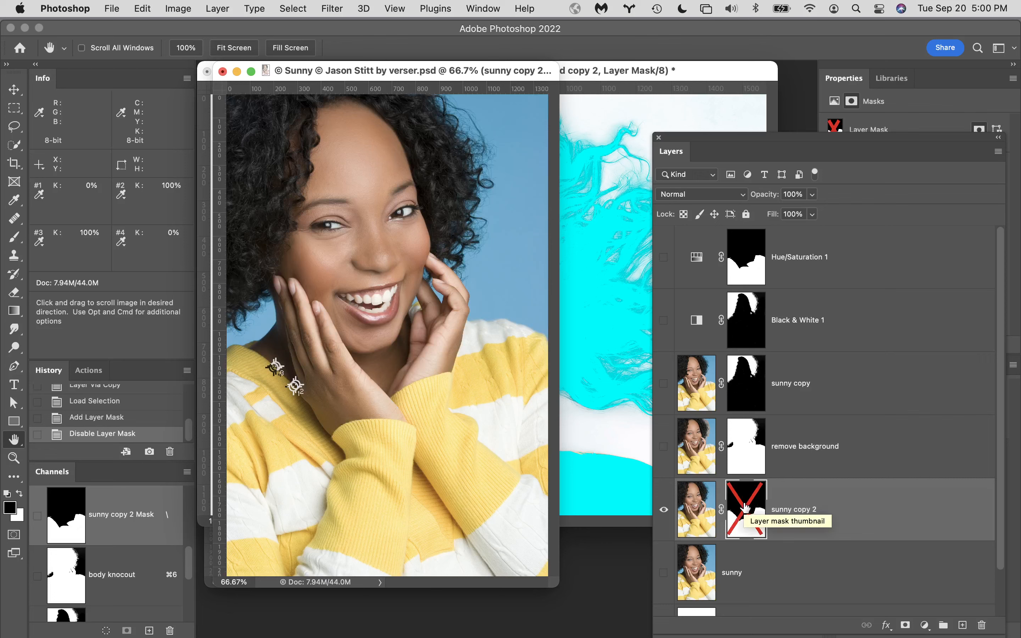
{"action": "left_click", "coordinate": [745, 509], "text": "shift"}
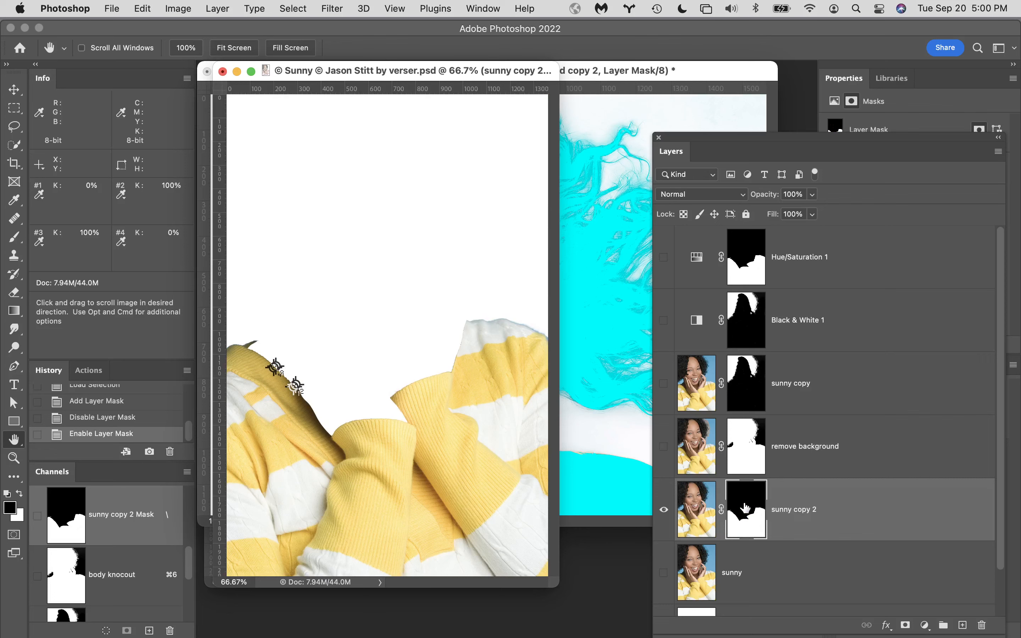
- Hide the sunny copy 2 layer and duplicate the original sunny layer
{"action": "left_click", "coordinate": [800, 586]}
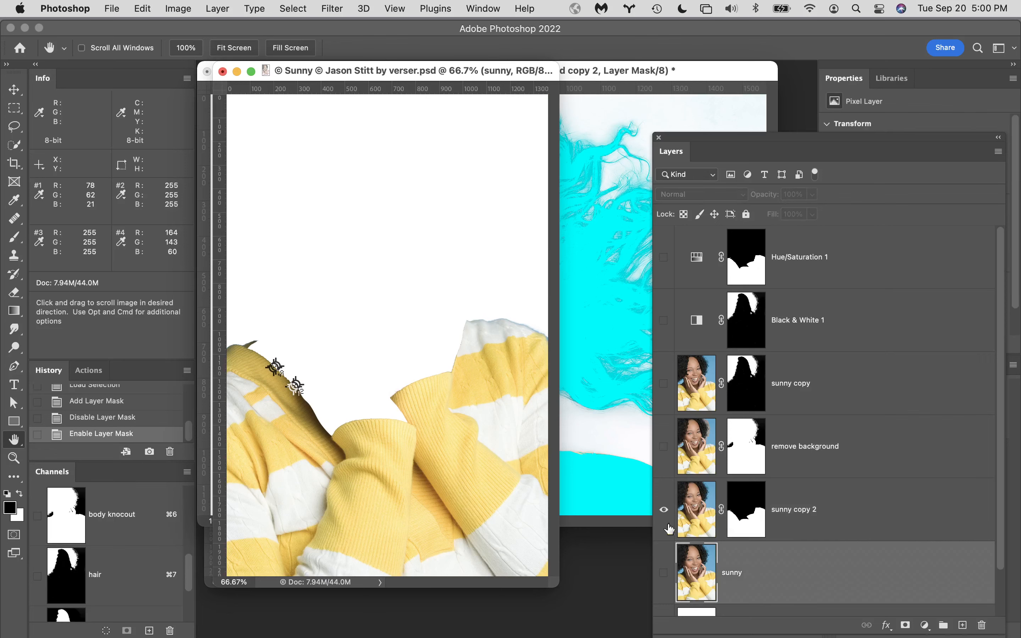
{"action": "left_click", "coordinate": [663, 510]}
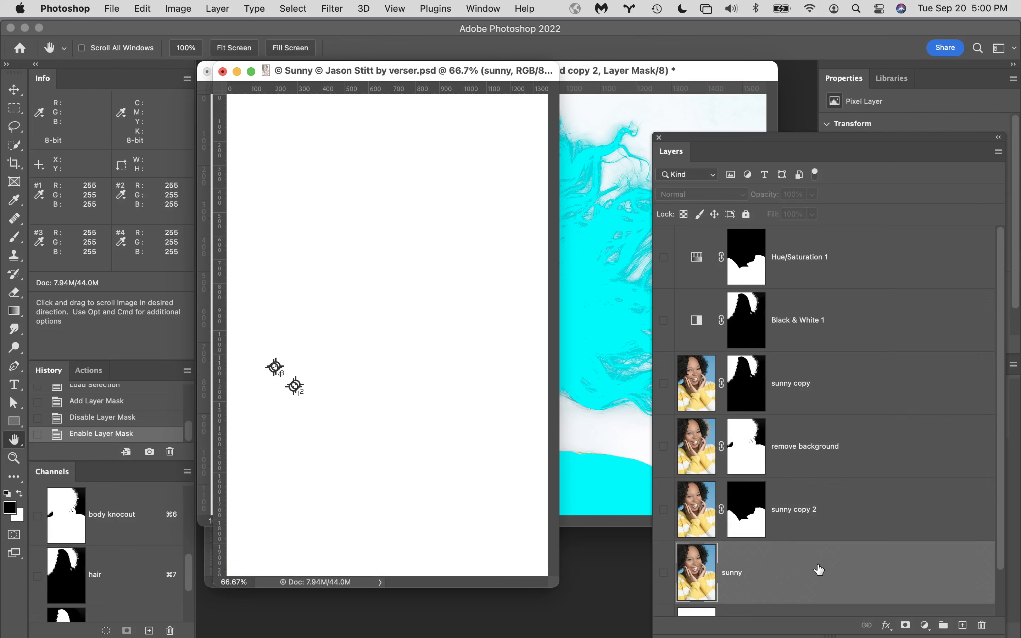
{"action": "key", "text": "super+j"}
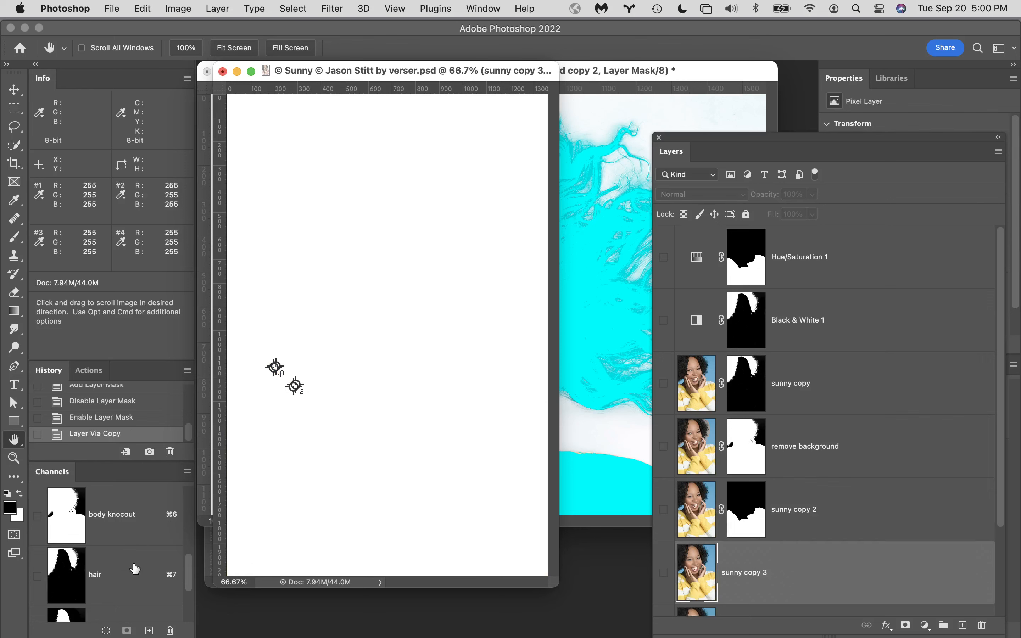
- Load the hair channel as a selection, show the new sunny duplicate, and add the selection as its layer mask
{"action": "scroll", "coordinate": [84, 565], "scroll_direction": "down", "scroll_amount": 3}
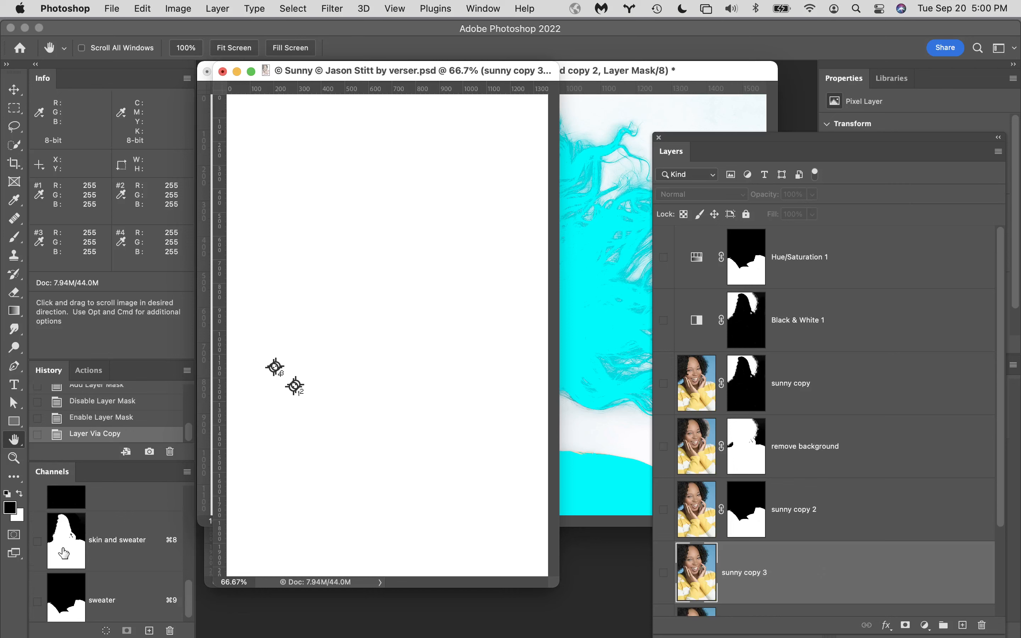
{"action": "scroll", "coordinate": [64, 552], "scroll_direction": "down", "scroll_amount": 1}
{"action": "scroll", "coordinate": [63, 551], "scroll_direction": "up", "scroll_amount": 3}
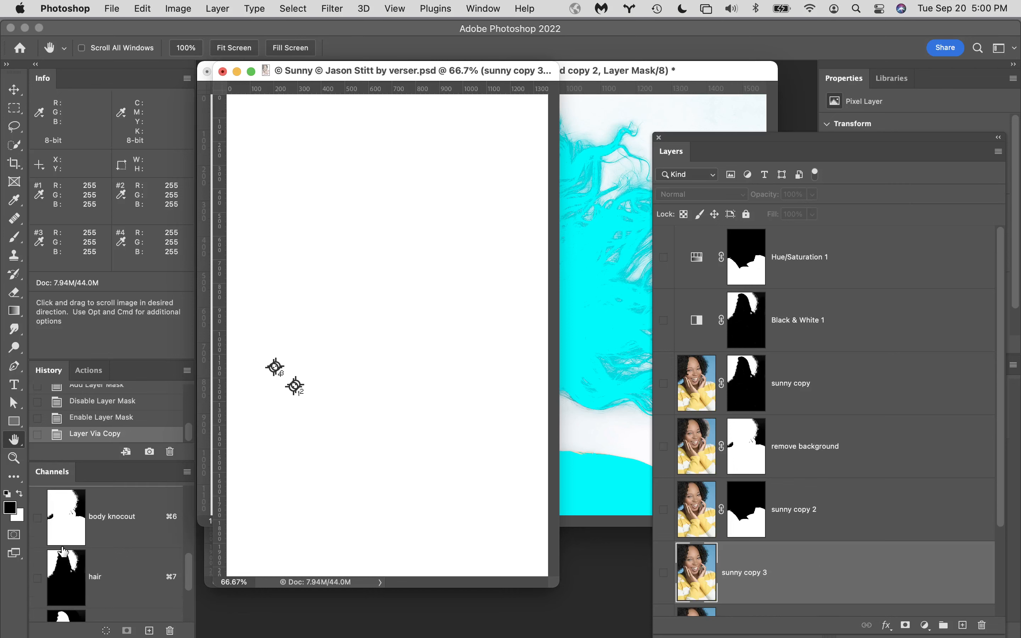
{"action": "scroll", "coordinate": [63, 551], "scroll_direction": "up", "scroll_amount": 1}
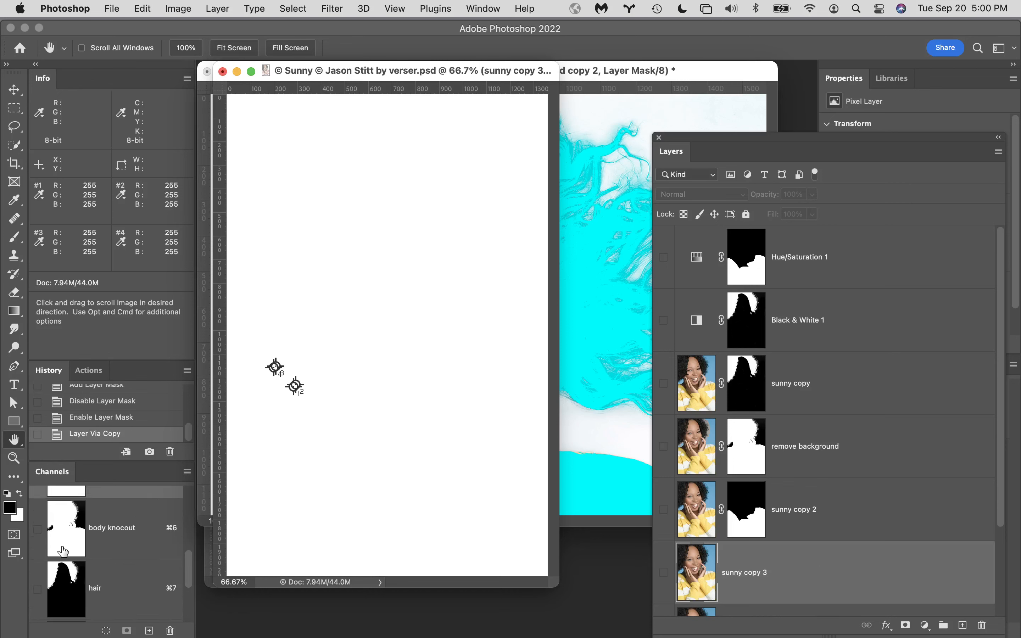
{"action": "left_click", "coordinate": [69, 581], "text": "super"}
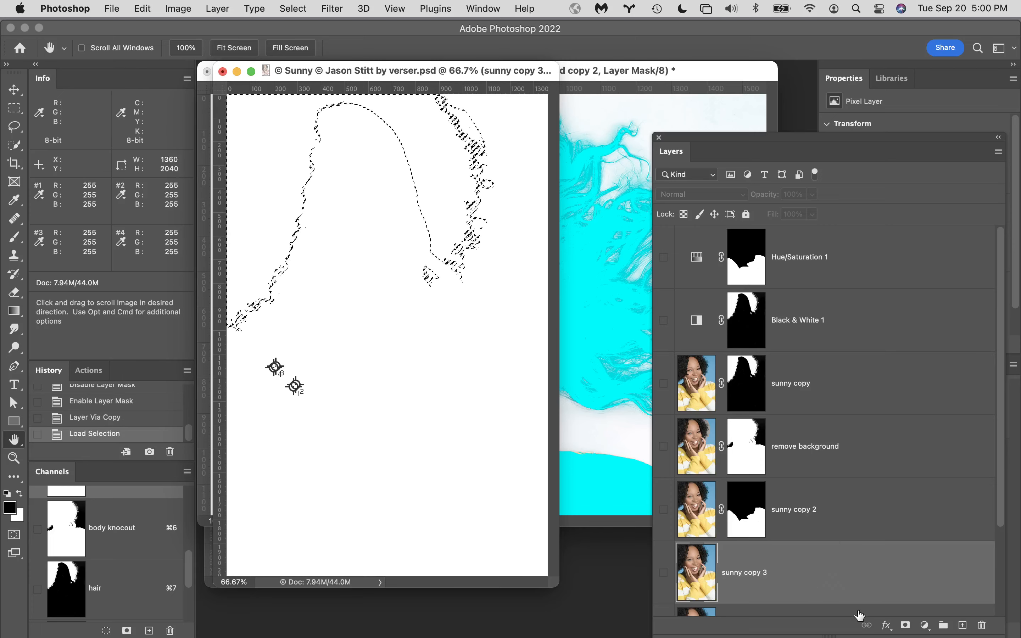
{"action": "left_click", "coordinate": [664, 572]}
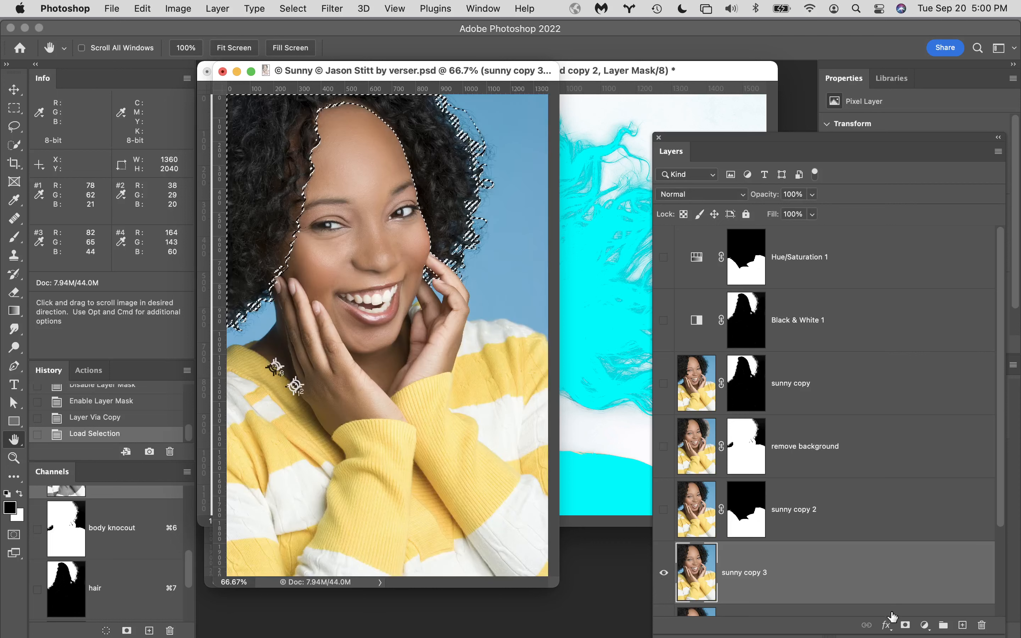
{"action": "left_click", "coordinate": [905, 624]}
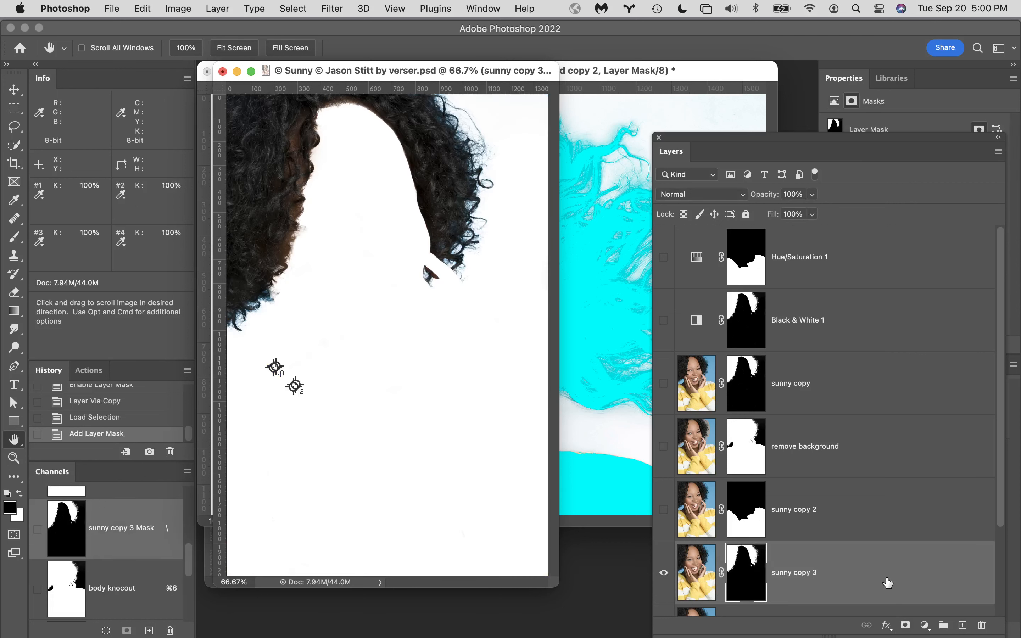
{"action": "left_click", "coordinate": [847, 562]}
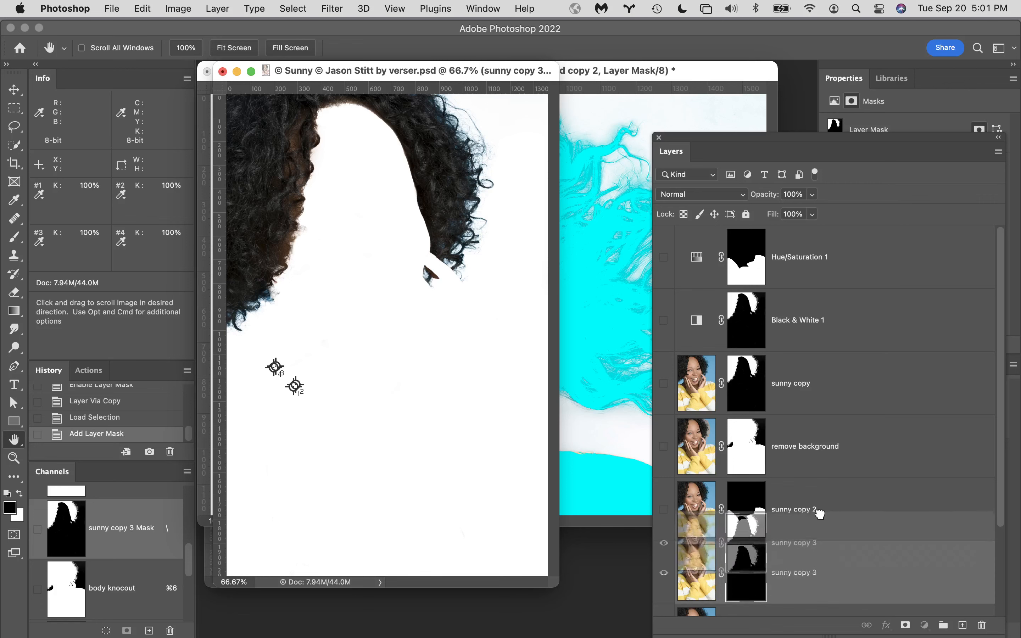
{"action": "mouse_move", "coordinate": [363, 633]}
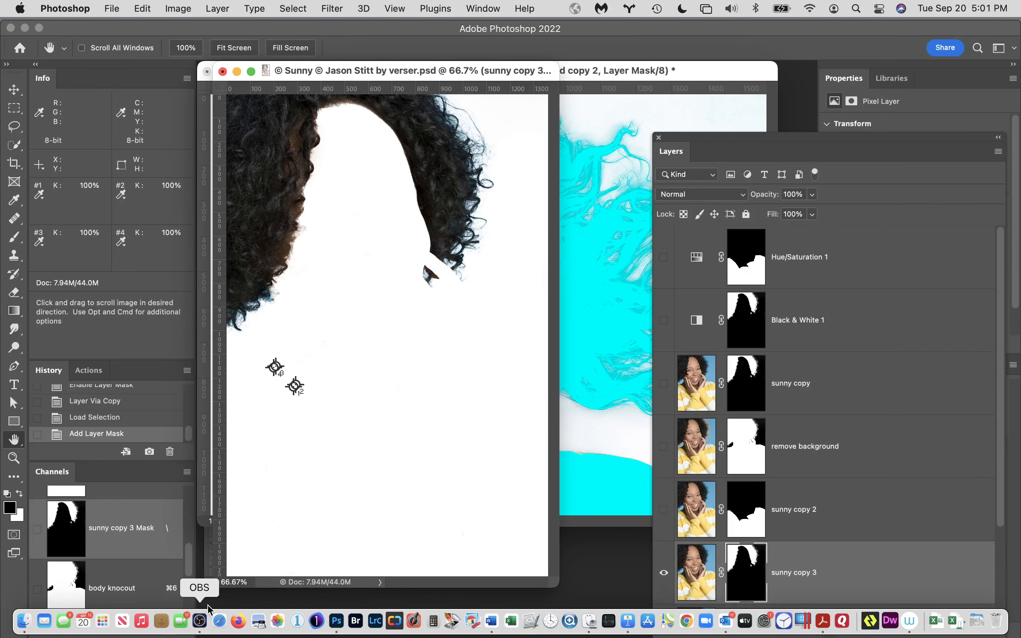
{"action": "left_click", "coordinate": [201, 622]}
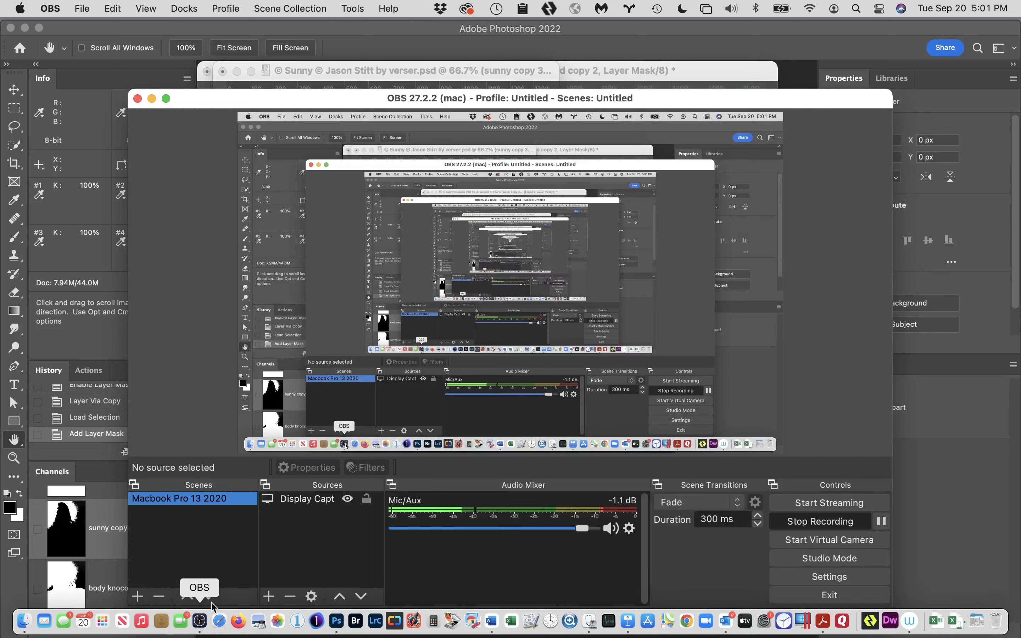